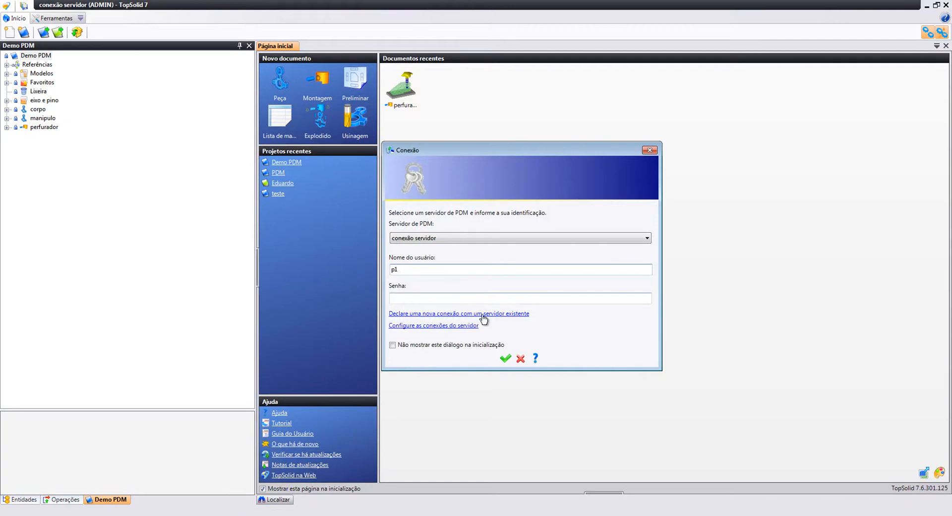
With the conexão servidor server selected, click into the Nome do usuário field to enter the designer user name
{"action": "left_click", "coordinate": [441, 269]}
Log in to the PDM server and open the perfurador assembly
{"action": "left_click", "coordinate": [506, 357]}
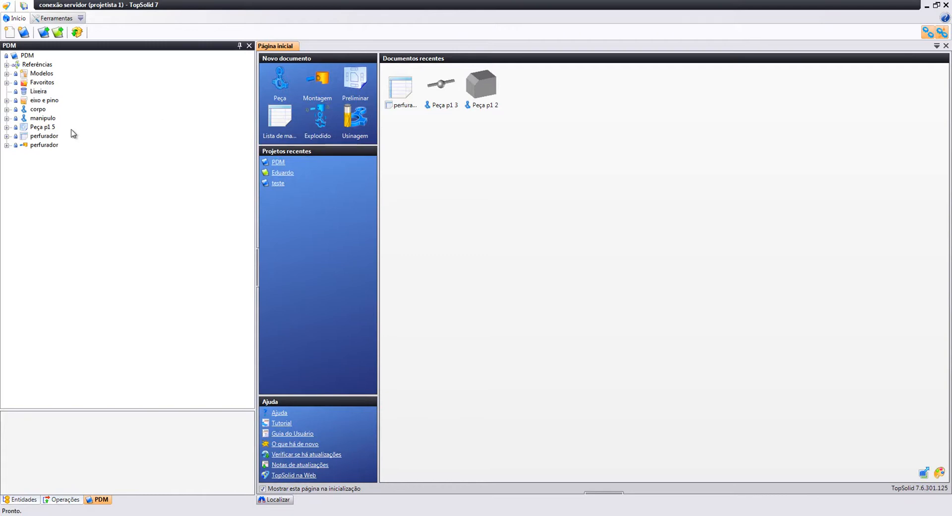
{"action": "left_click", "coordinate": [48, 147]}
{"action": "double_click", "coordinate": [48, 146]}
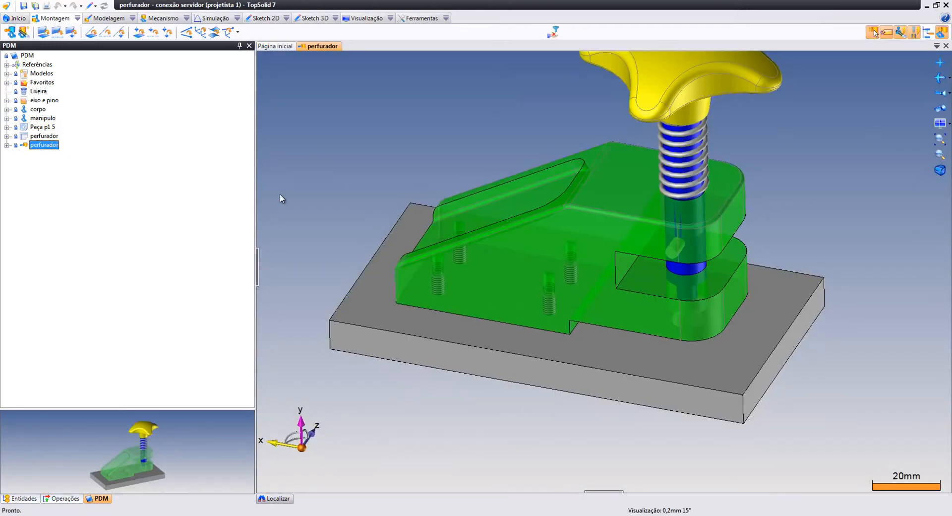
Orient the model to a standard view, widen the 3D area and expand the perfurador node
{"action": "left_click", "coordinate": [940, 110]}
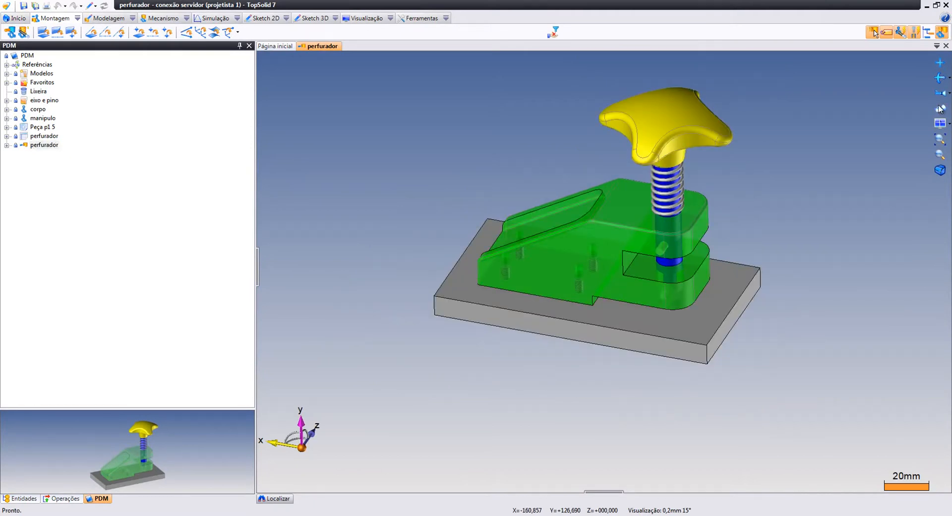
{"action": "scroll", "coordinate": [487, 220], "scroll_direction": "up", "scroll_amount": 3}
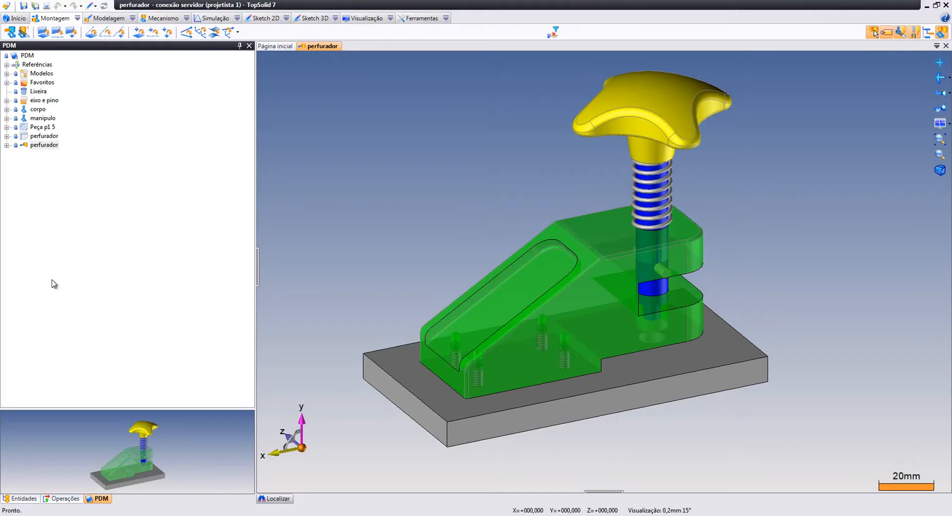
{"action": "left_click_drag", "start_coordinate": [257, 108], "coordinate": [202, 114]}
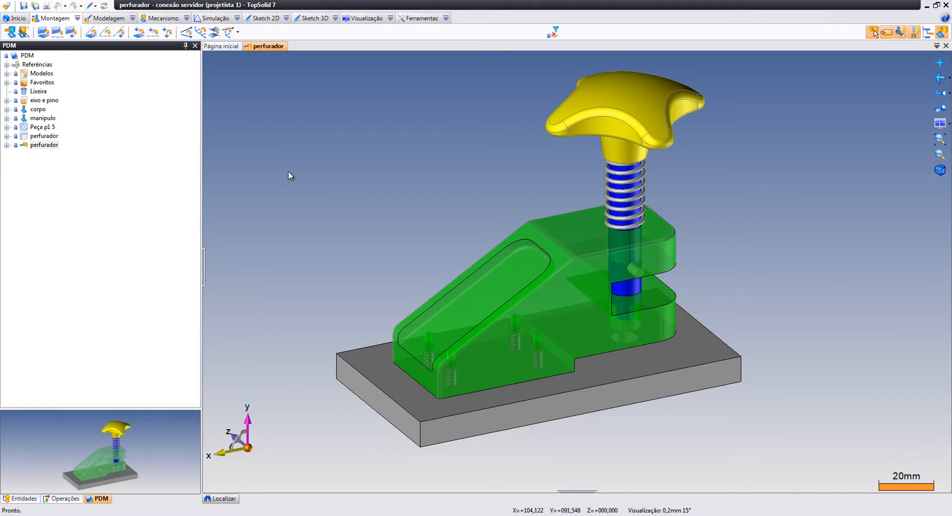
{"action": "left_click", "coordinate": [7, 145]}
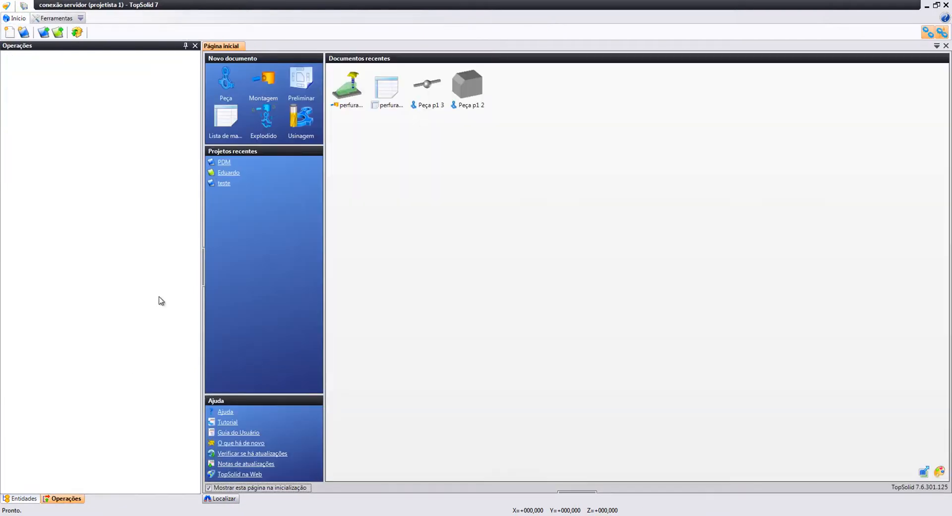
Open the Demo PDM project and its perfurador assembly
{"action": "left_click", "coordinate": [44, 32]}
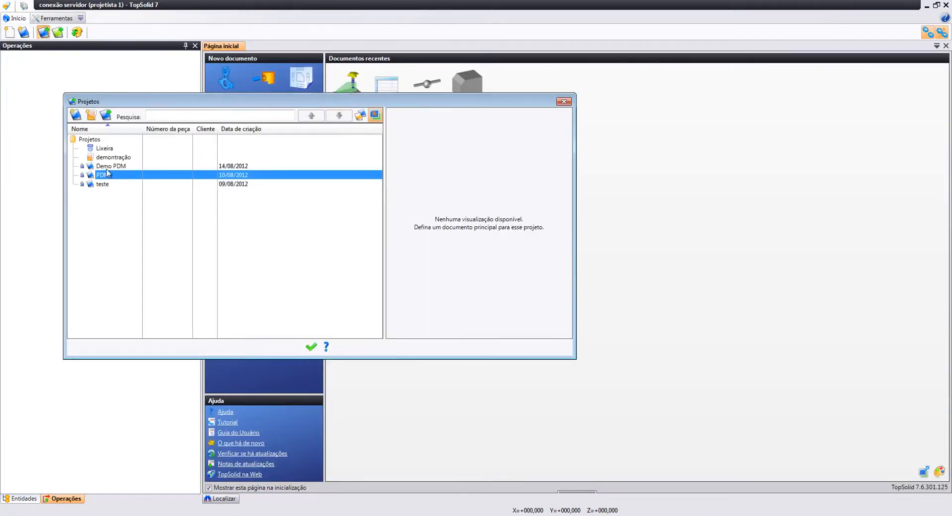
{"action": "left_click", "coordinate": [109, 167]}
{"action": "double_click", "coordinate": [109, 167]}
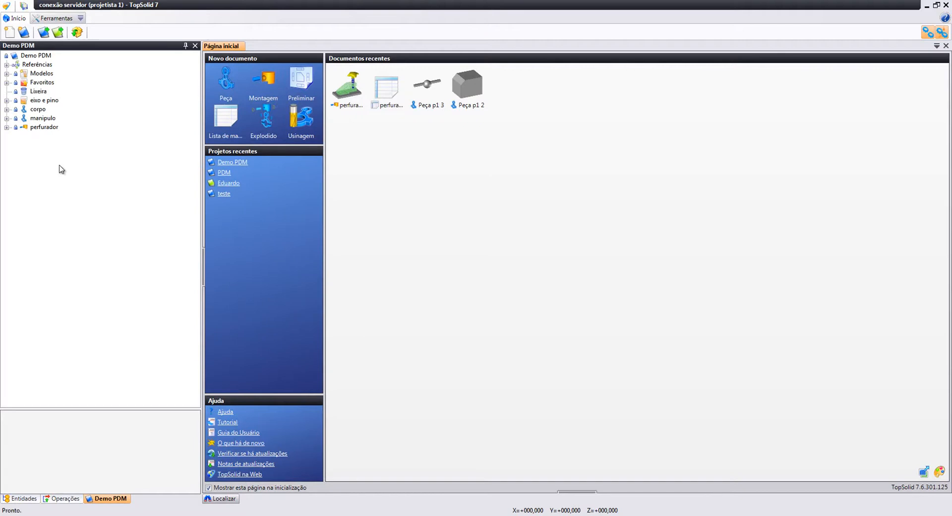
{"action": "double_click", "coordinate": [44, 127]}
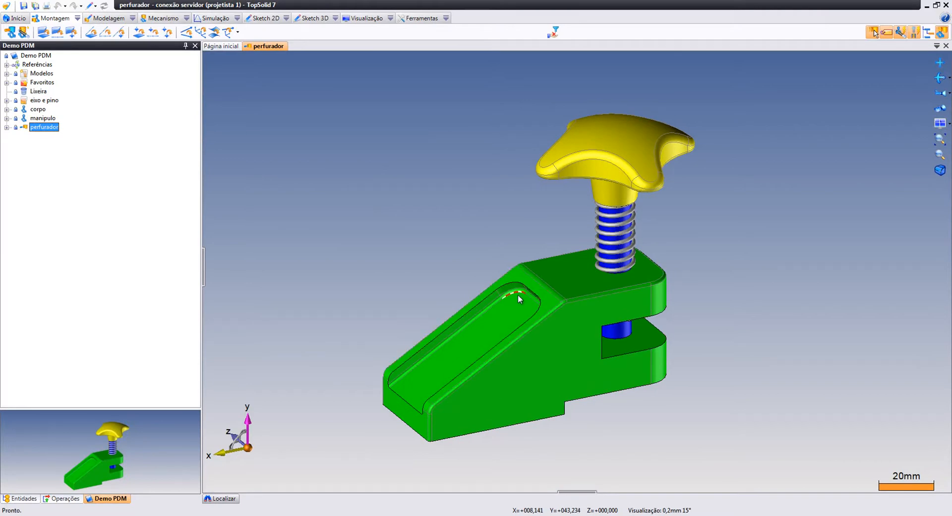
Turn to the body's underside and create a Peça no contexto on its bottom face
{"action": "middle_click_drag", "start_coordinate": [620, 335], "coordinate": [595, 172]}
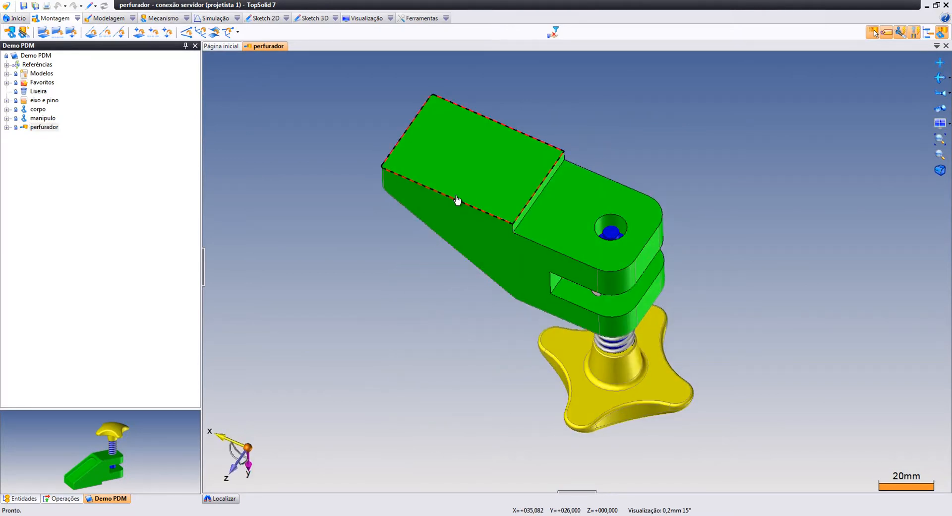
{"action": "right_click_drag", "start_coordinate": [458, 184], "coordinate": [428, 129]}
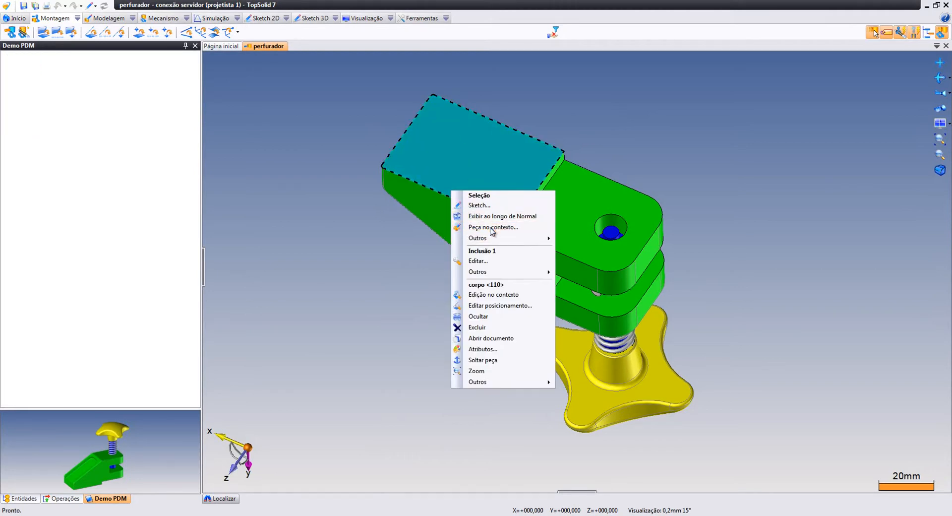
{"action": "left_click", "coordinate": [491, 227]}
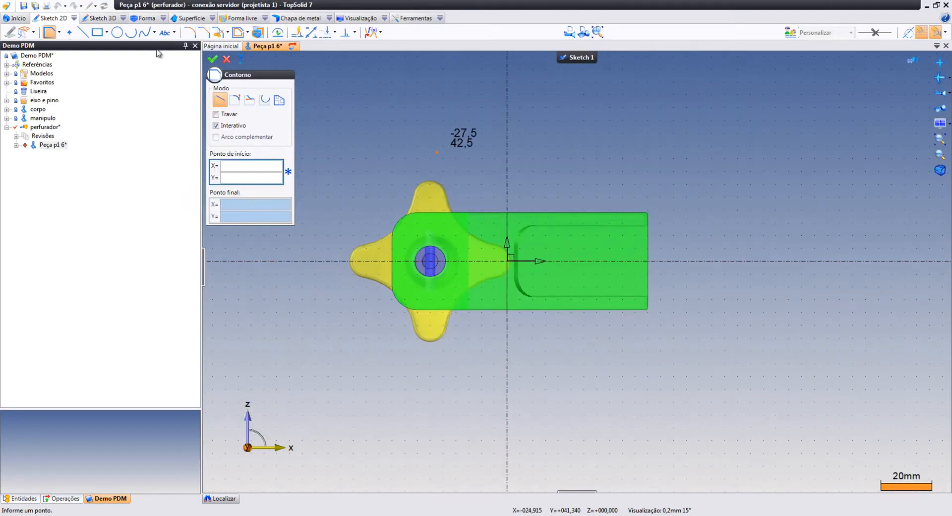
Draw a rectangle around the body, change its length to 130 and delete the 65 dimension
{"action": "left_click", "coordinate": [97, 32]}
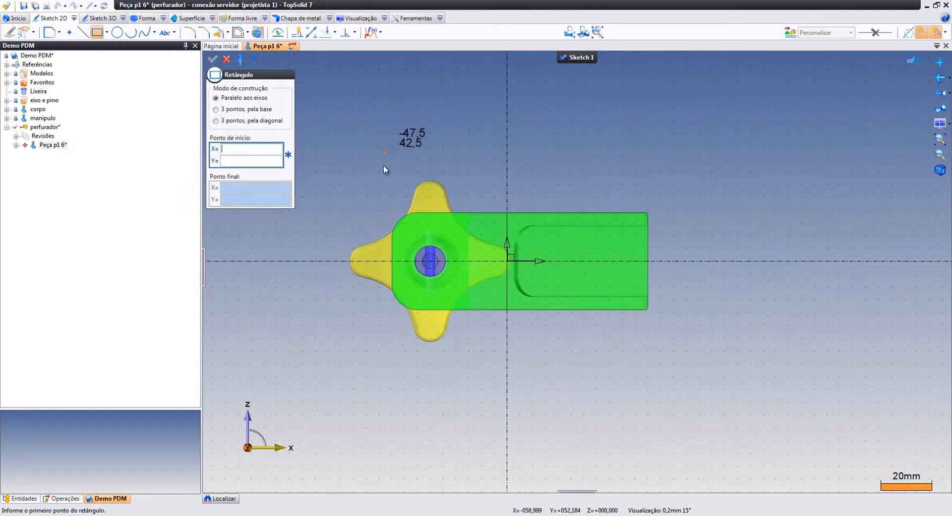
{"action": "left_click", "coordinate": [366, 178]}
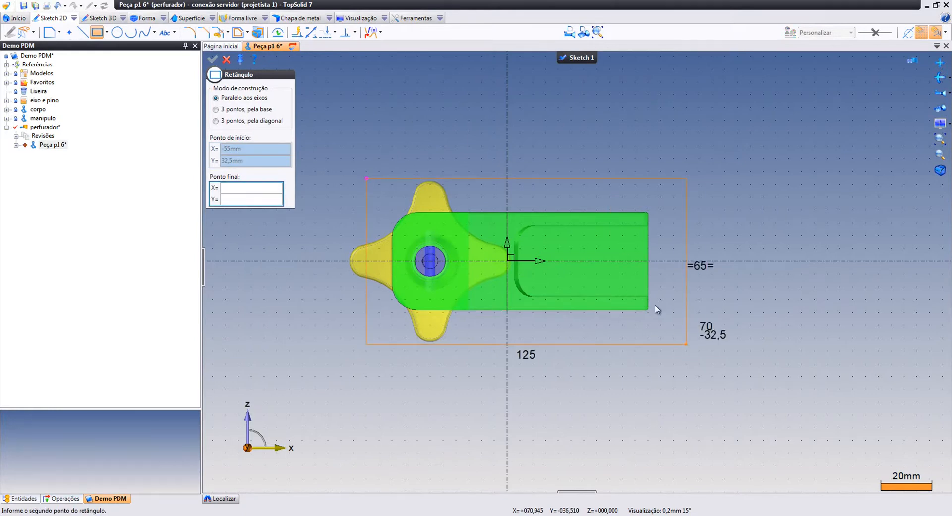
{"action": "left_click", "coordinate": [687, 353]}
{"action": "scroll", "coordinate": [658, 292], "scroll_direction": "up", "scroll_amount": 2}
{"action": "key", "text": "Escape"}
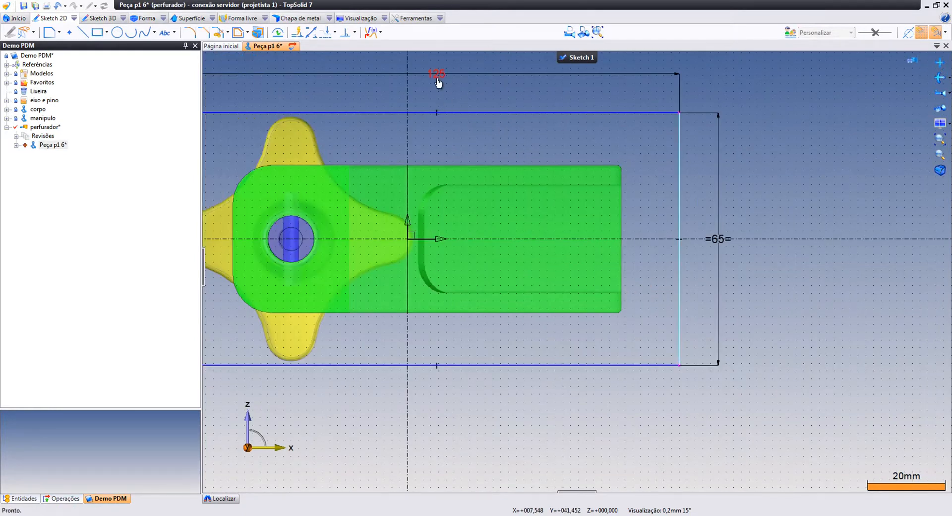
{"action": "double_click", "coordinate": [437, 74]}
{"action": "type", "text": "1"}
{"action": "key", "text": "Return"}
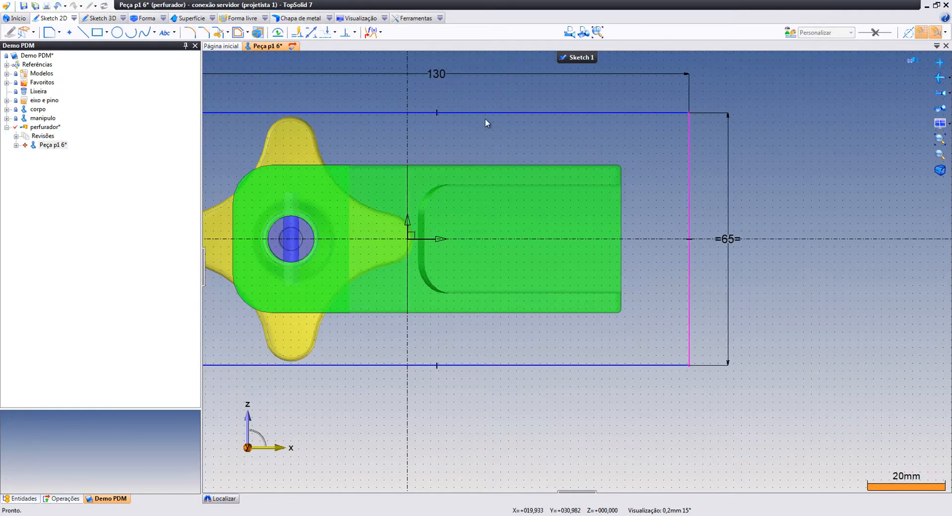
{"action": "right_click", "coordinate": [728, 242]}
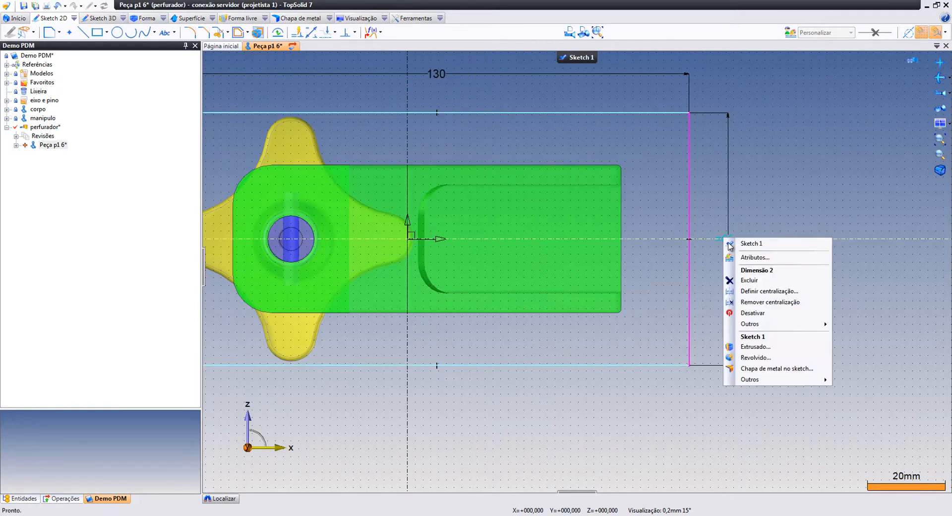
{"action": "left_click", "coordinate": [741, 280]}
Constrain the rectangle 15 mm outside the body's right and bottom edges
{"action": "right_click", "coordinate": [742, 286]}
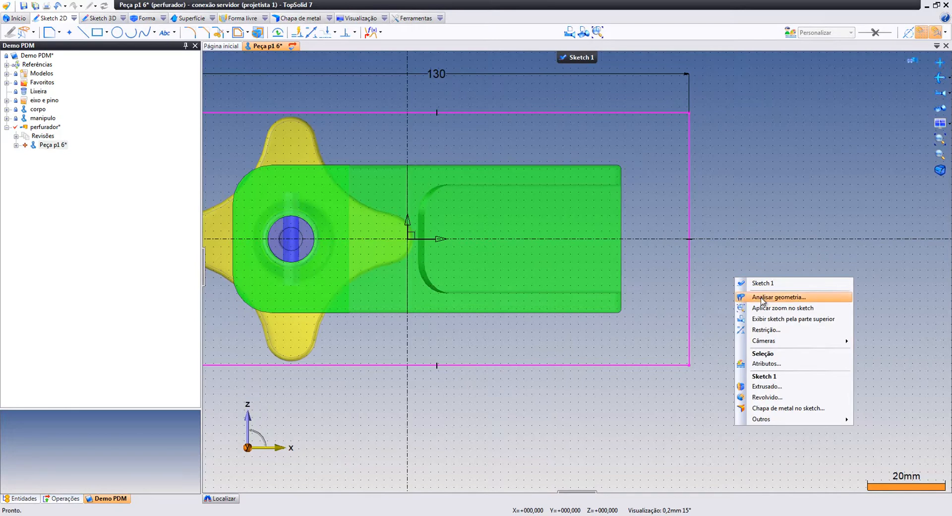
{"action": "left_click", "coordinate": [766, 330]}
{"action": "left_click", "coordinate": [621, 266]}
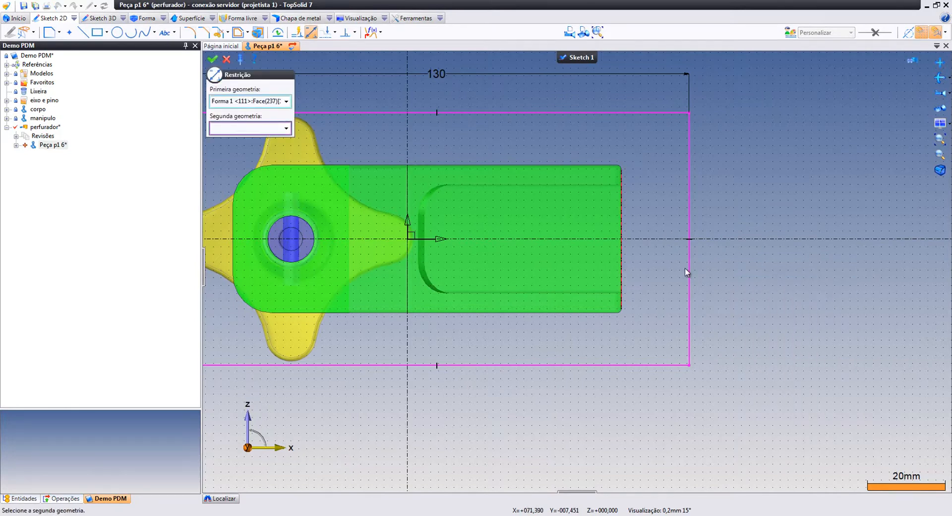
{"action": "left_click", "coordinate": [689, 272]}
{"action": "left_click", "coordinate": [743, 272]}
{"action": "type", "text": "15"}
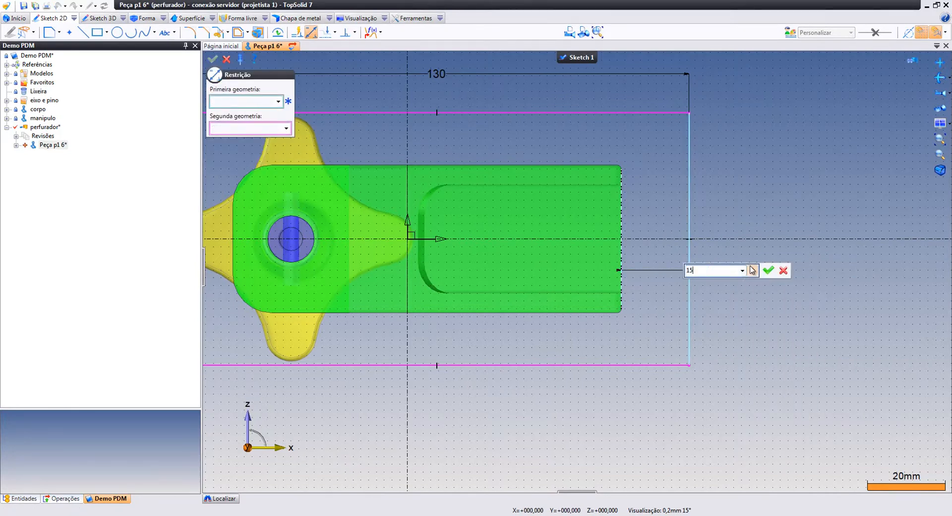
{"action": "key", "text": "Return"}
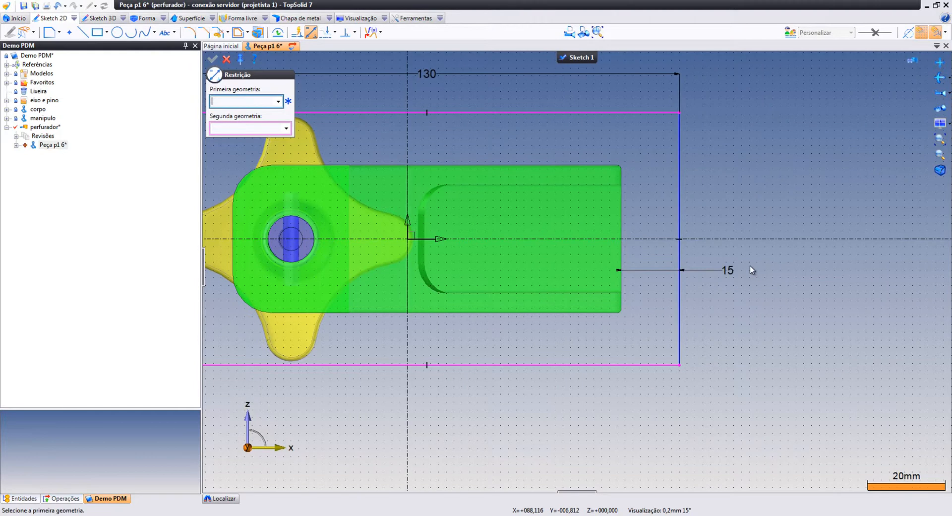
{"action": "left_click", "coordinate": [597, 314]}
{"action": "left_click", "coordinate": [608, 366]}
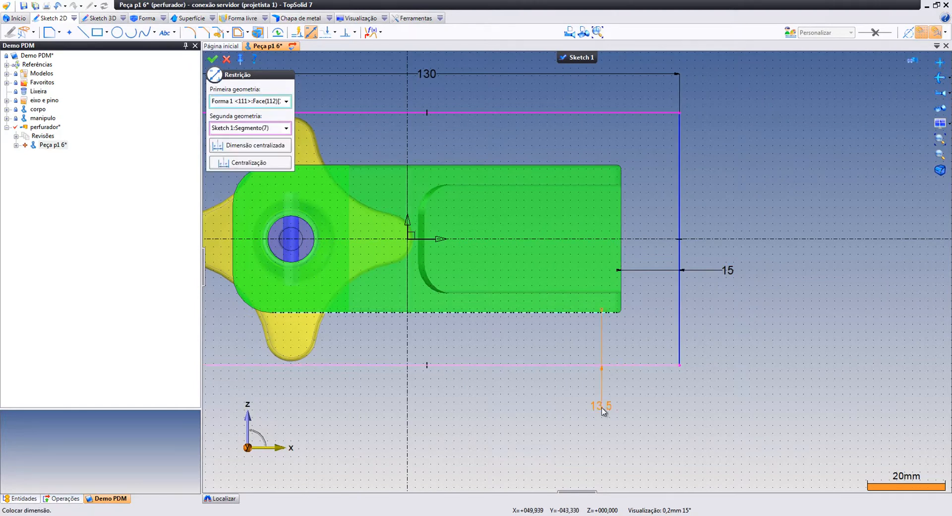
{"action": "left_click", "coordinate": [601, 410]}
{"action": "type", "text": "15"}
{"action": "key", "text": "Return"}
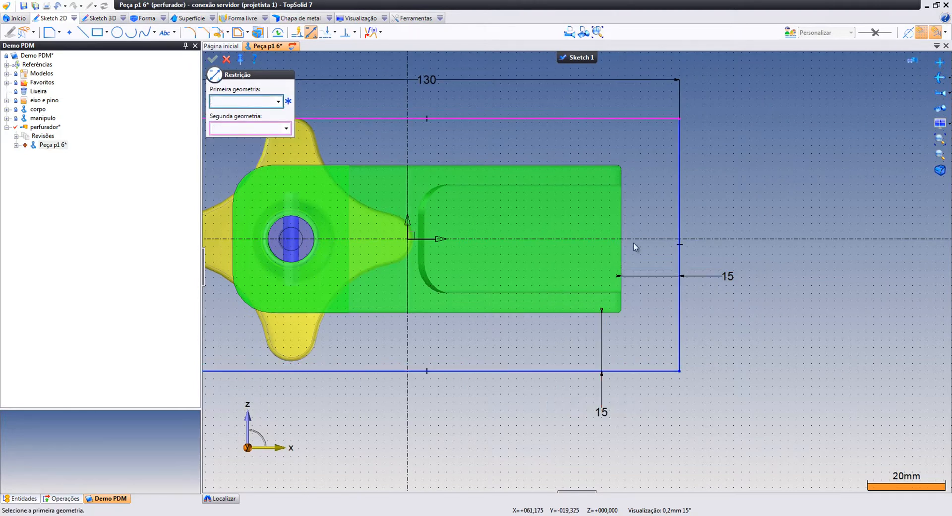
Add the 15 mm top-edge offset, finish constraining and start extruding the sketch
{"action": "left_click", "coordinate": [604, 170]}
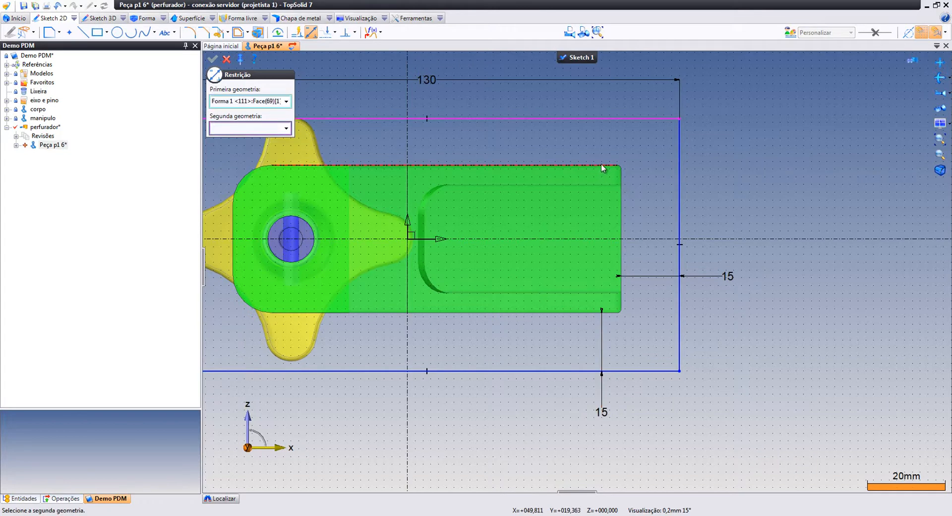
{"action": "left_click", "coordinate": [610, 119]}
{"action": "left_click", "coordinate": [620, 102]}
{"action": "type", "text": "15"}
{"action": "key", "text": "Return"}
{"action": "scroll", "coordinate": [597, 177], "scroll_direction": "down", "scroll_amount": 3}
{"action": "right_click", "coordinate": [672, 137]}
{"action": "left_click", "coordinate": [683, 140]}
{"action": "right_click", "coordinate": [697, 144]}
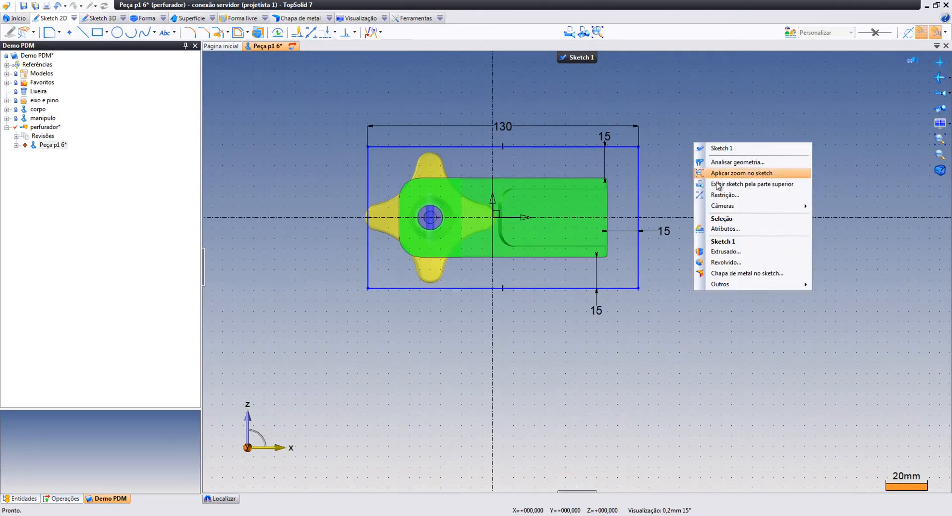
{"action": "left_click", "coordinate": [729, 252]}
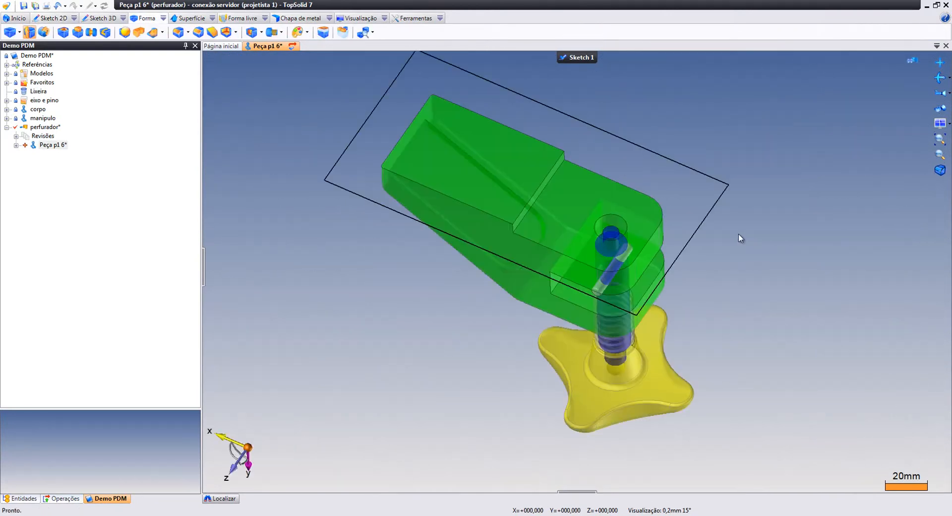
{"action": "right_click", "coordinate": [713, 145]}
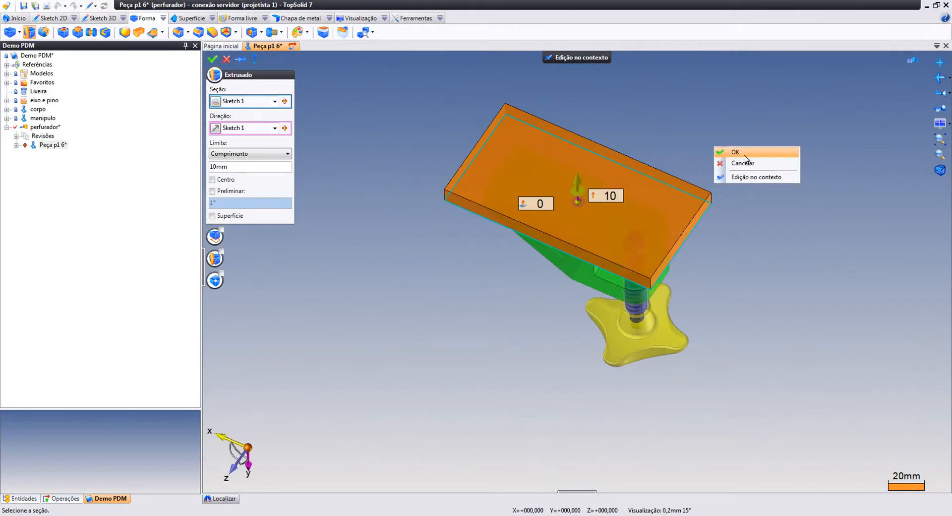
{"action": "left_click", "coordinate": [729, 150]}
{"action": "left_click", "coordinate": [940, 121]}
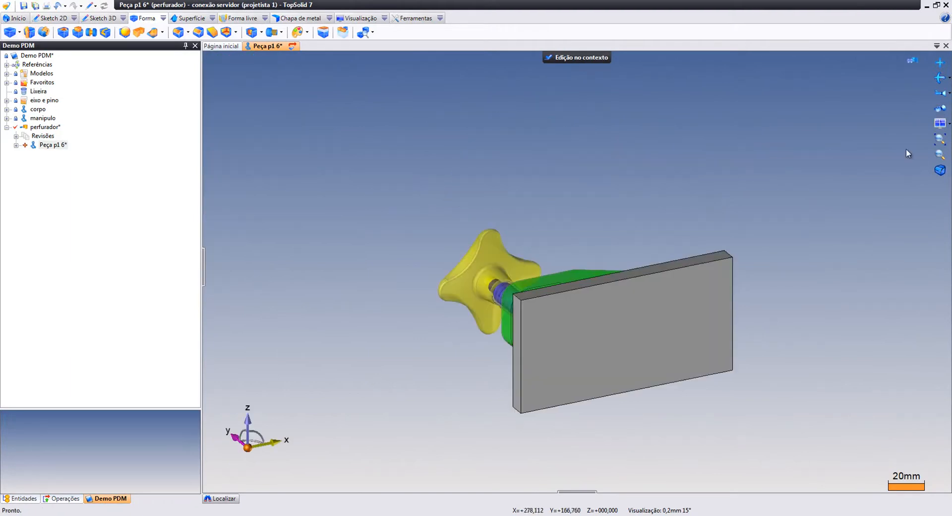
{"action": "scroll", "coordinate": [637, 350], "scroll_direction": "up", "scroll_amount": 3}
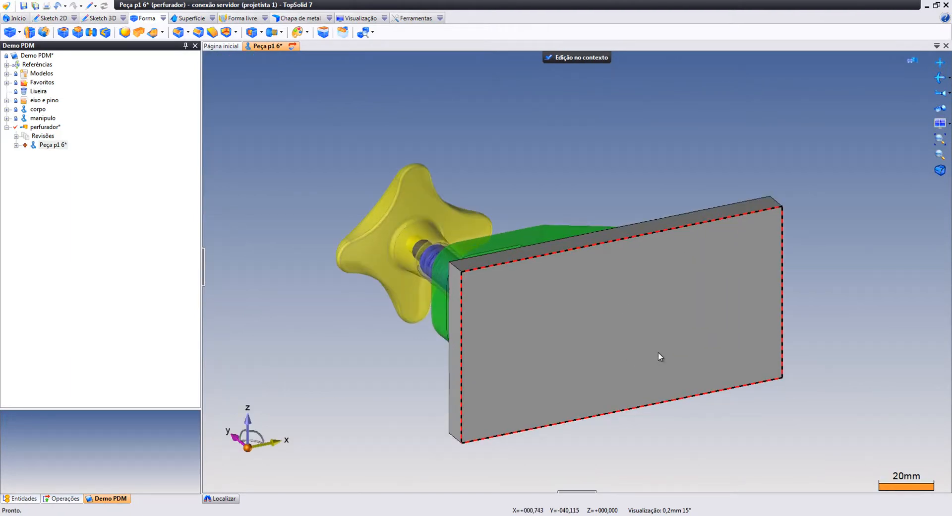
{"action": "middle_click_drag", "start_coordinate": [585, 276], "coordinate": [701, 329]}
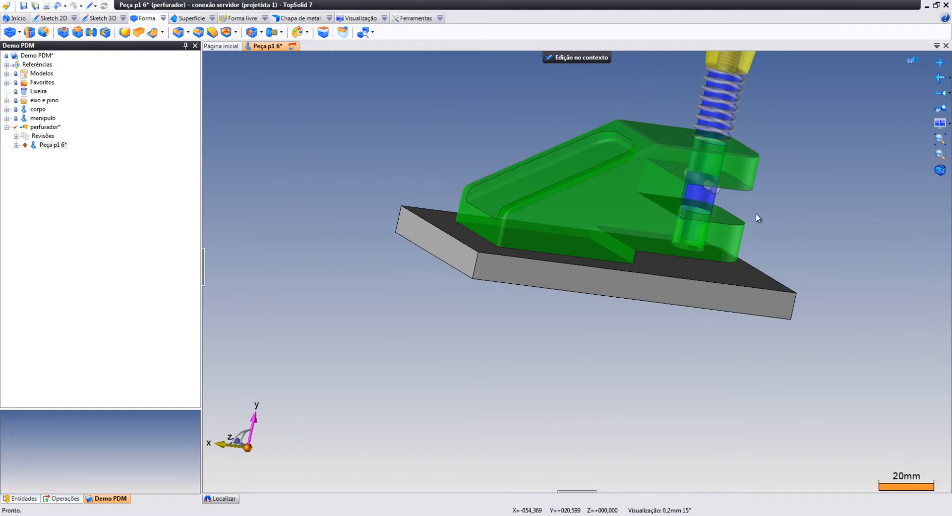
{"action": "middle_click_drag", "start_coordinate": [754, 212], "coordinate": [723, 212]}
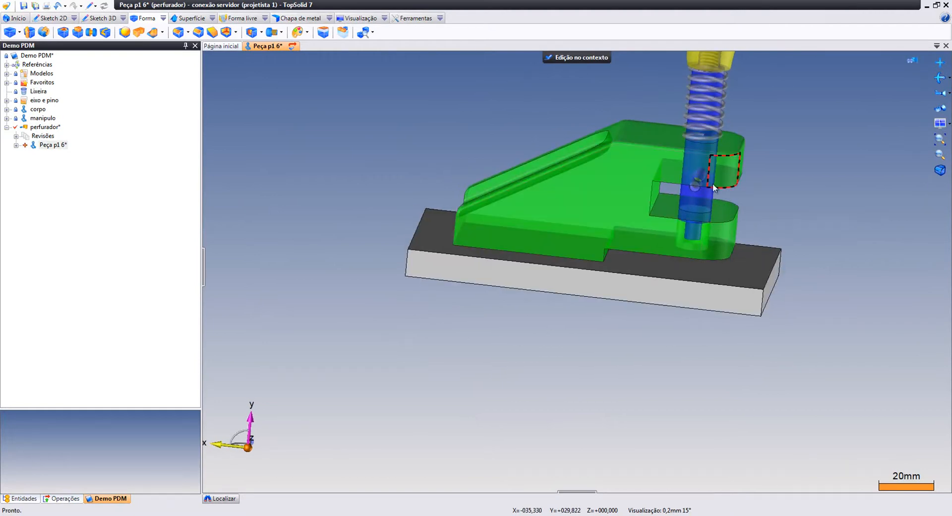
{"action": "scroll", "coordinate": [684, 283], "scroll_direction": "up", "scroll_amount": 2}
{"action": "middle_click_drag", "start_coordinate": [672, 316], "coordinate": [739, 293]}
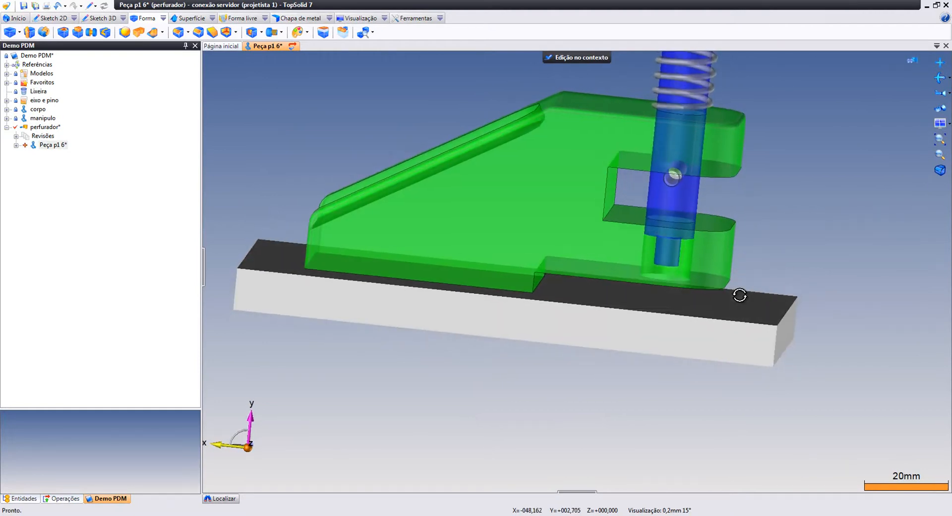
{"action": "left_click", "coordinate": [252, 32]}
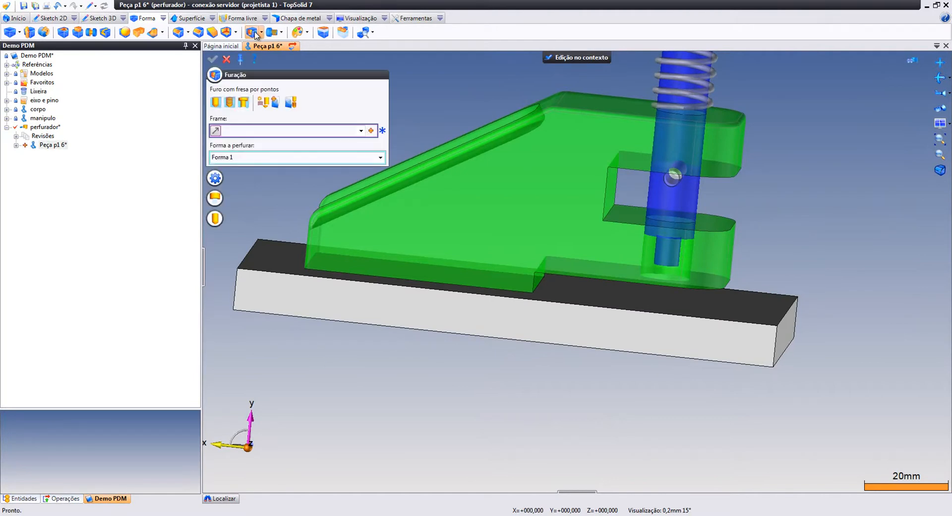
Place the hole with an axial frame on the pin cylinder and plate bottom, along X, Z reversed
{"action": "left_click", "coordinate": [370, 130]}
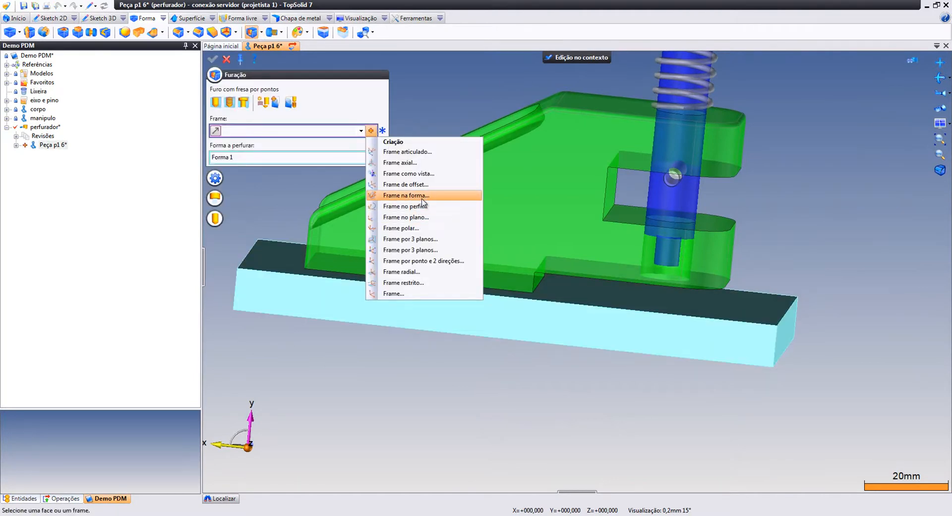
{"action": "left_click", "coordinate": [426, 163]}
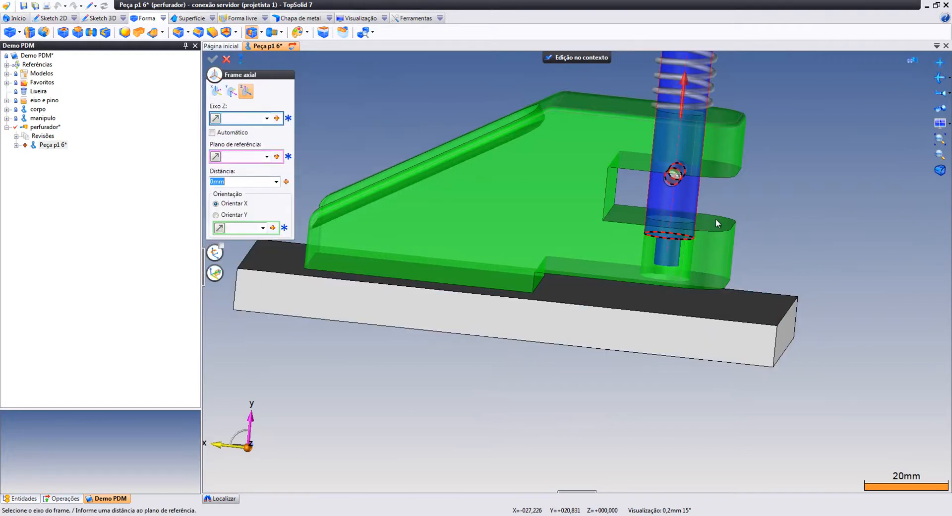
{"action": "left_click", "coordinate": [675, 208]}
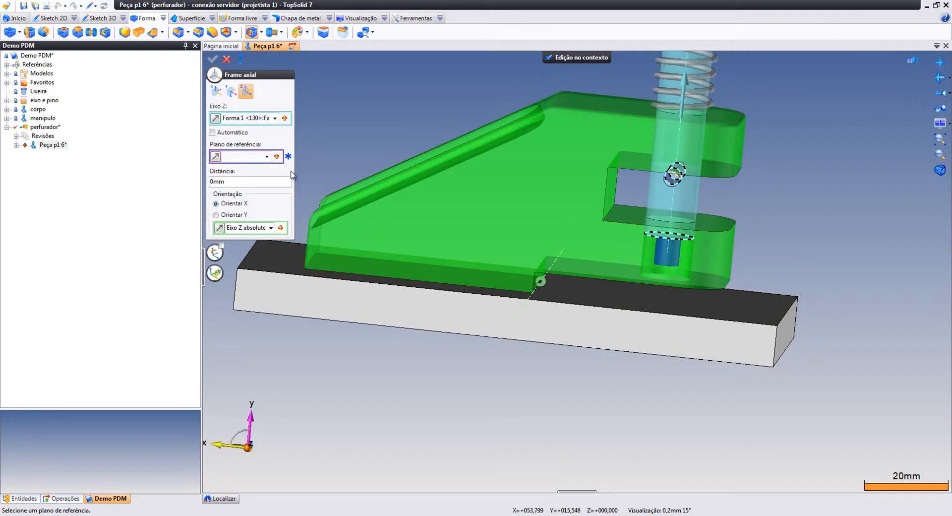
{"action": "middle_click_drag", "start_coordinate": [857, 408], "coordinate": [797, 344]}
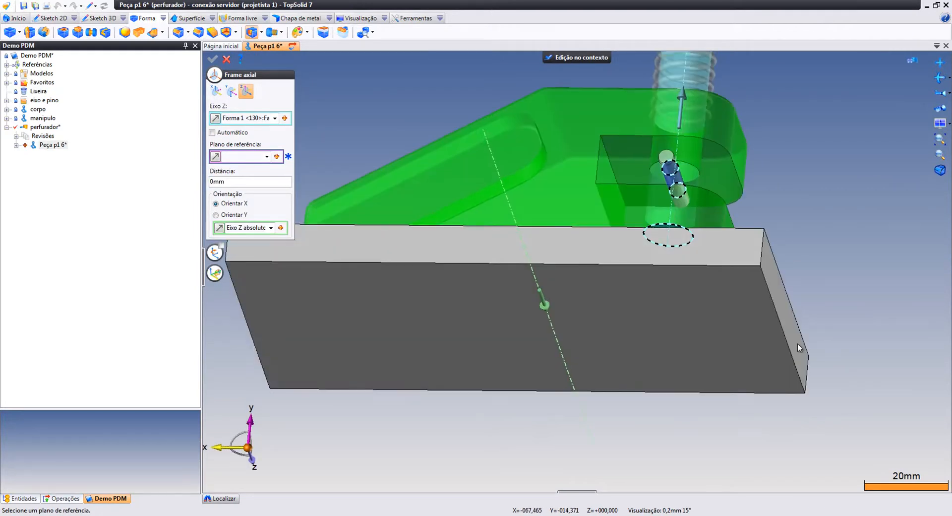
{"action": "left_click", "coordinate": [694, 306]}
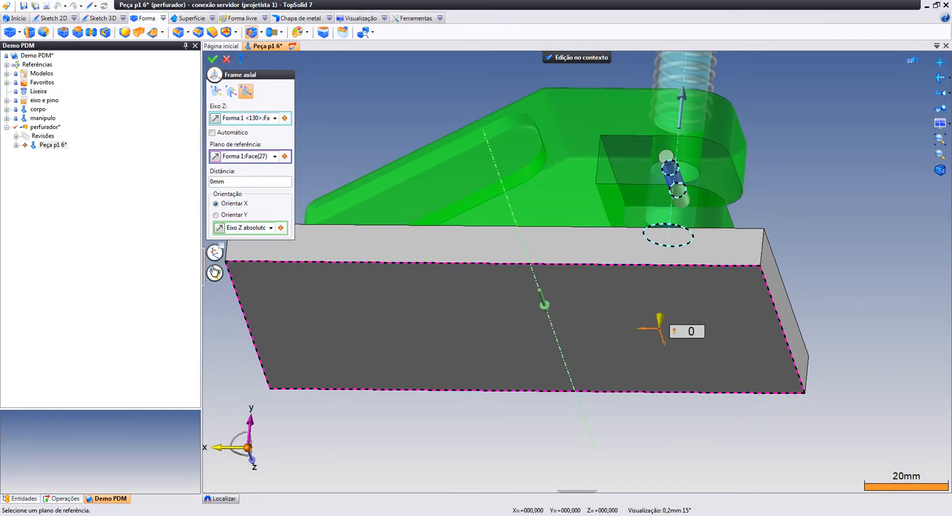
{"action": "left_click", "coordinate": [271, 227]}
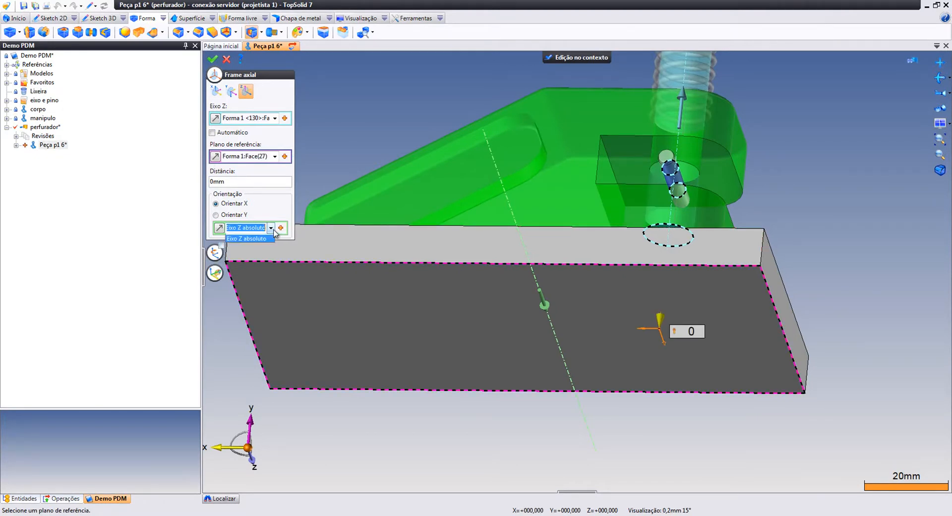
{"action": "left_click", "coordinate": [257, 239]}
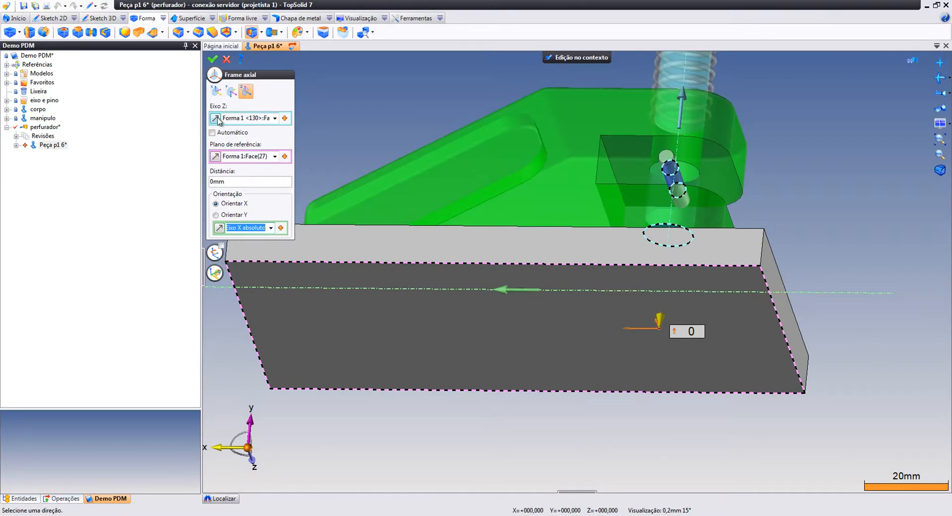
{"action": "left_click", "coordinate": [216, 118]}
{"action": "left_click", "coordinate": [212, 59]}
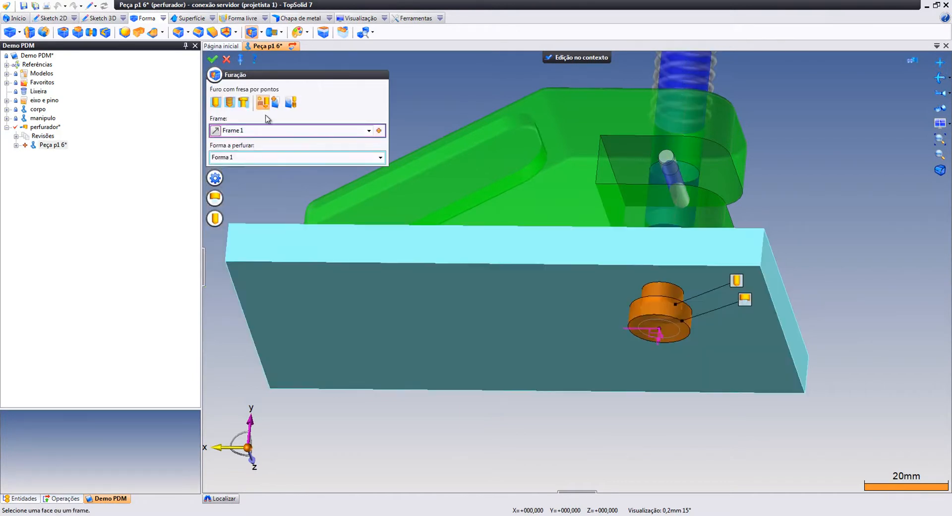
Set a 10 mm H7 hole with a 20 mm, 5 mm-deep reversed counterbore and validate
{"action": "left_click", "coordinate": [215, 198]}
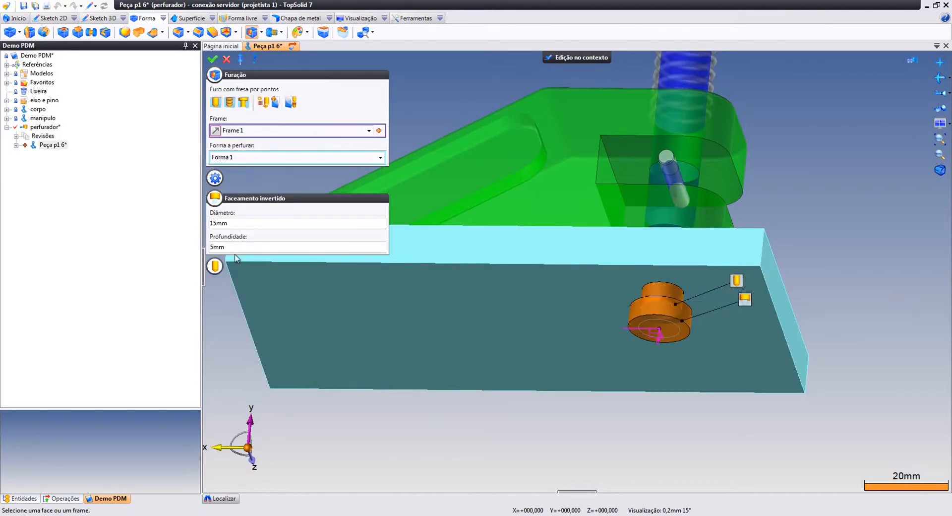
{"action": "left_click", "coordinate": [214, 266]}
{"action": "left_click", "coordinate": [284, 294]}
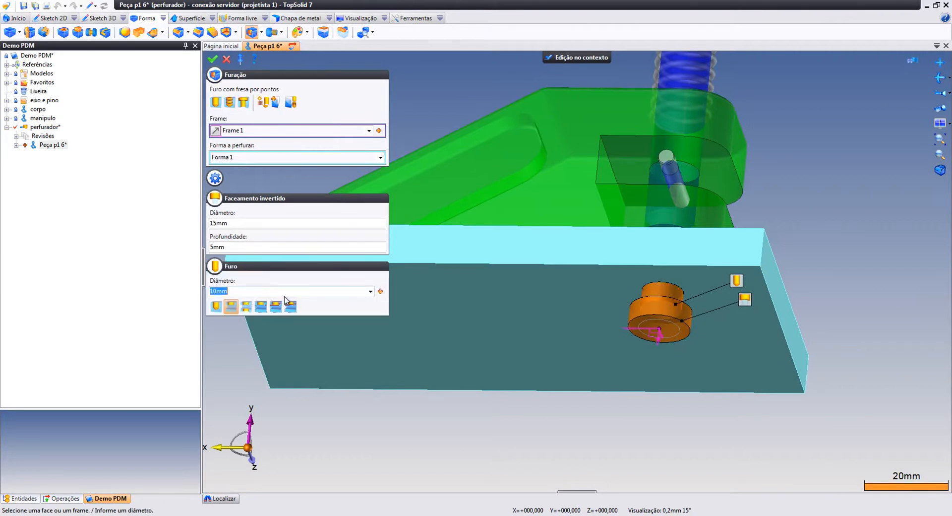
{"action": "left_click", "coordinate": [381, 292]}
{"action": "mouse_move", "coordinate": [415, 306]}
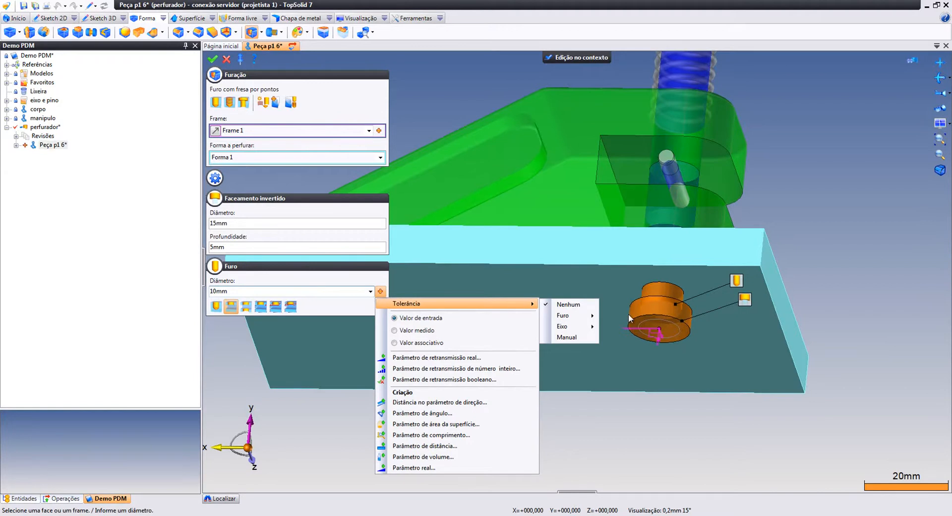
{"action": "mouse_move", "coordinate": [590, 317]}
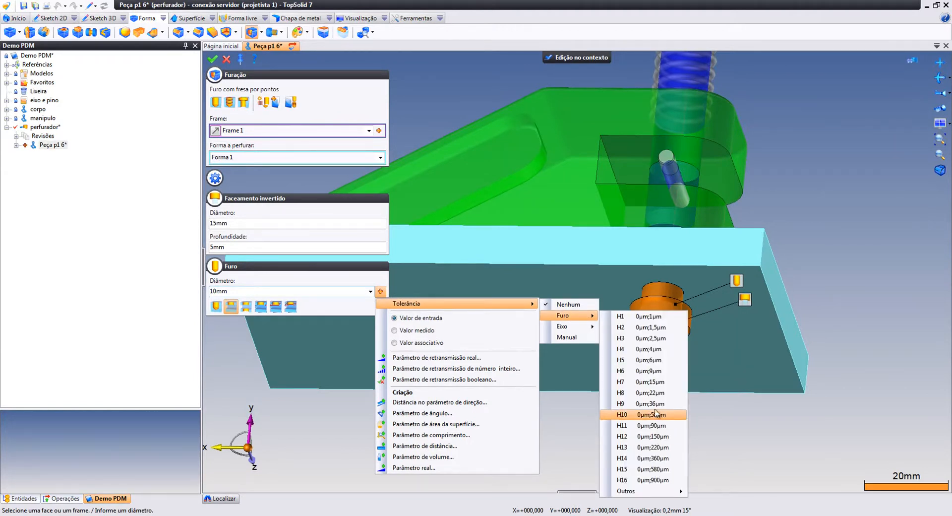
{"action": "left_click", "coordinate": [655, 383]}
{"action": "left_click", "coordinate": [239, 223]}
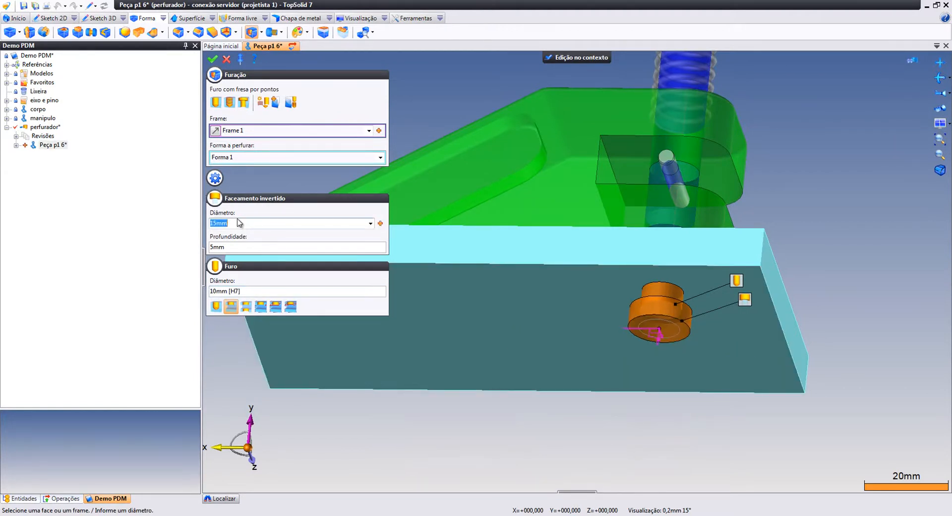
{"action": "type", "text": "20"}
{"action": "key", "text": "Return"}
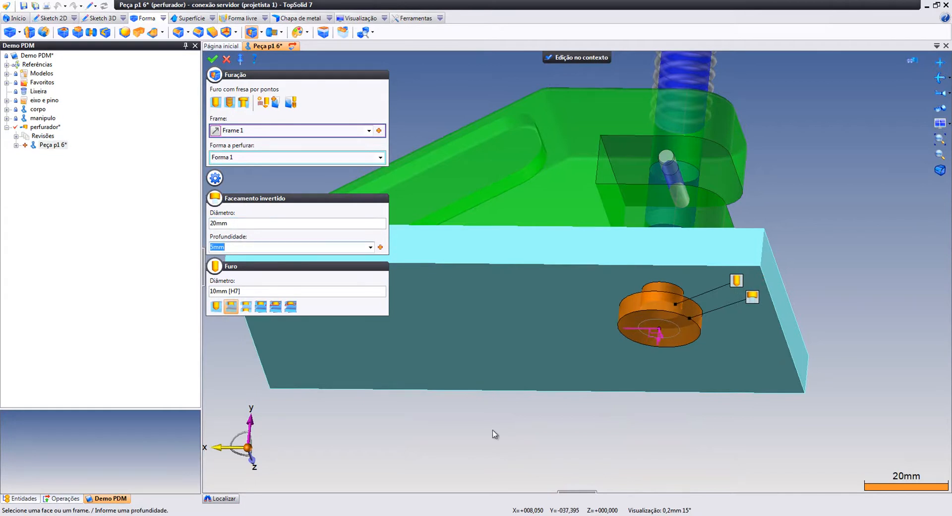
{"action": "middle_click_drag", "start_coordinate": [599, 328], "coordinate": [602, 350]}
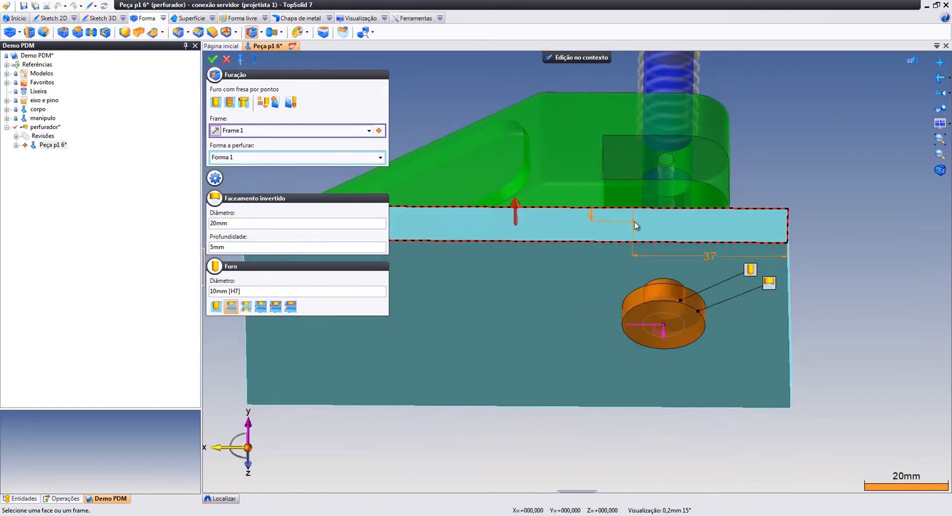
{"action": "left_click", "coordinate": [213, 60]}
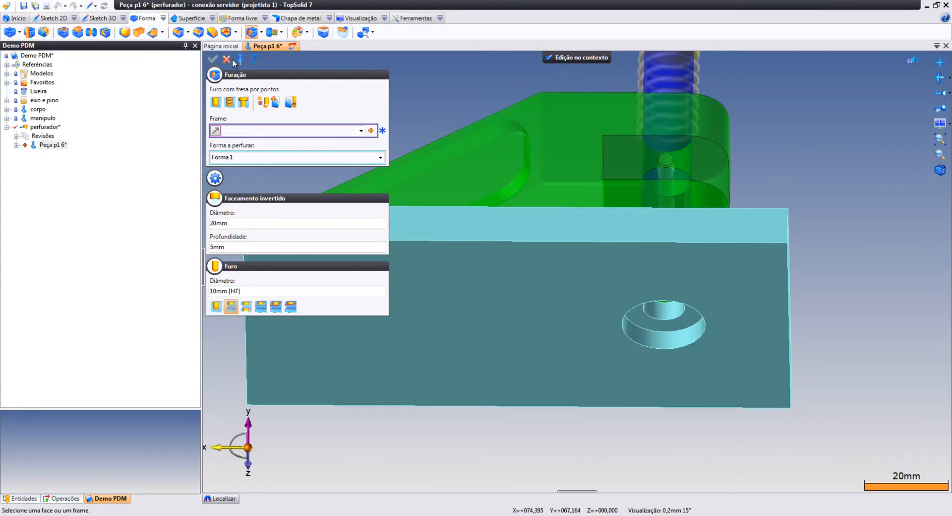
Inspect the finished hole, finish editing the part and start a sketch on the plate face
{"action": "middle_click_drag", "start_coordinate": [520, 263], "coordinate": [531, 238]}
{"action": "scroll", "coordinate": [526, 240], "scroll_direction": "down", "scroll_amount": 2}
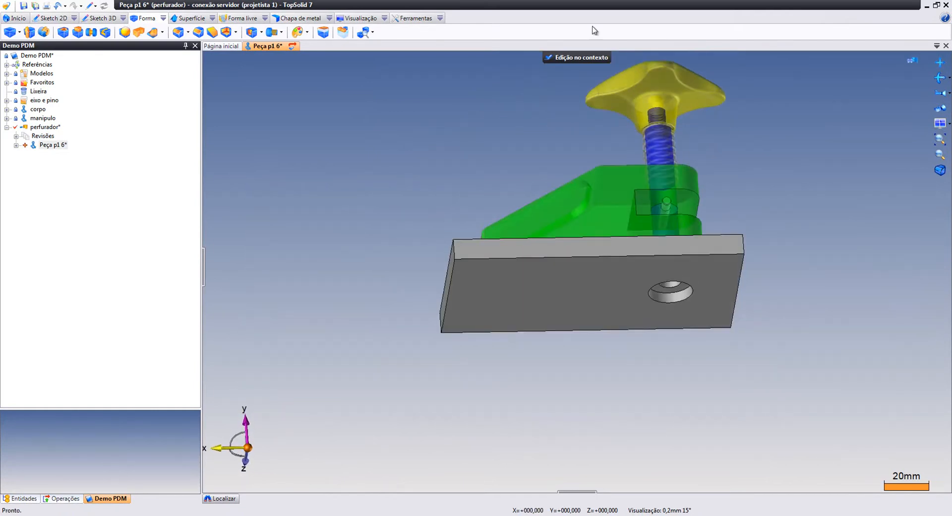
{"action": "left_click", "coordinate": [575, 62]}
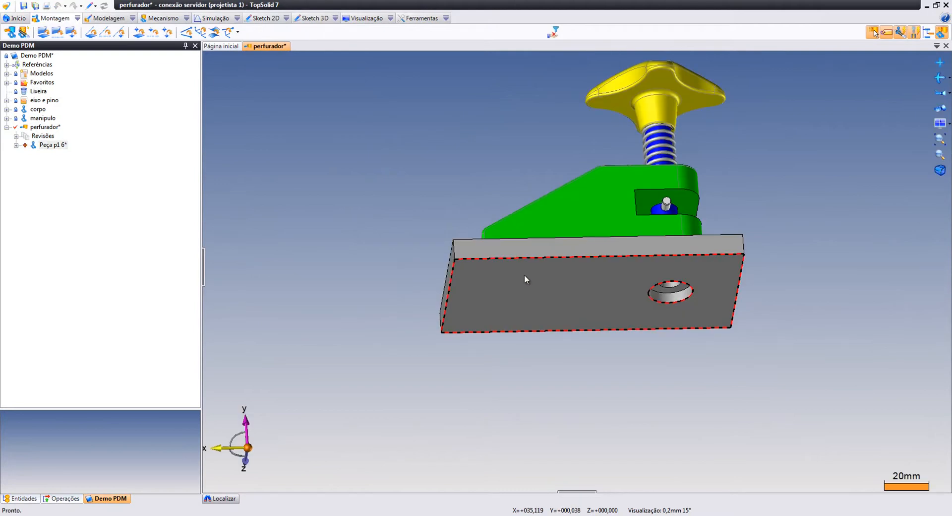
{"action": "right_click", "coordinate": [523, 275]}
{"action": "left_click", "coordinate": [565, 288]}
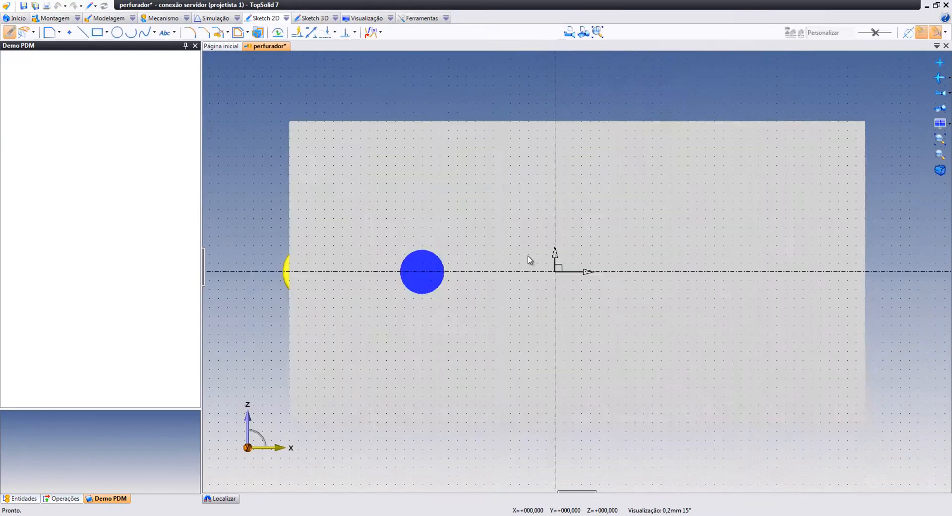
{"action": "mouse_move", "coordinate": [601, 287]}
{"action": "middle_mouse_down"}
{"action": "mouse_move", "coordinate": [601, 389]}
{"action": "mouse_move", "coordinate": [646, 383]}
{"action": "mouse_move", "coordinate": [581, 304]}
{"action": "mouse_move", "coordinate": [487, 231]}
{"action": "middle_mouse_up"}
{"action": "key", "text": "Escape"}
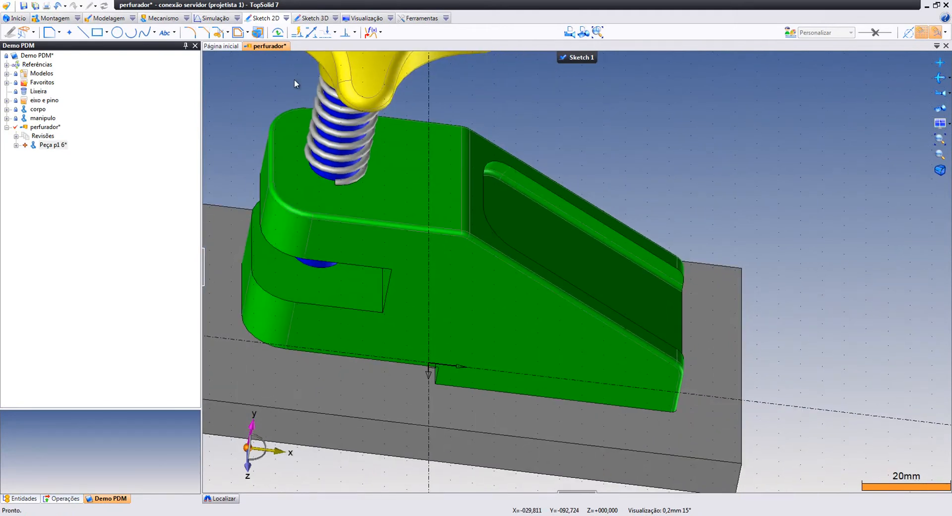
Offset the green body's footprint 10 mm into a rectangle and finish Sketch 1
{"action": "left_click", "coordinate": [238, 32]}
{"action": "left_click", "coordinate": [503, 389]}
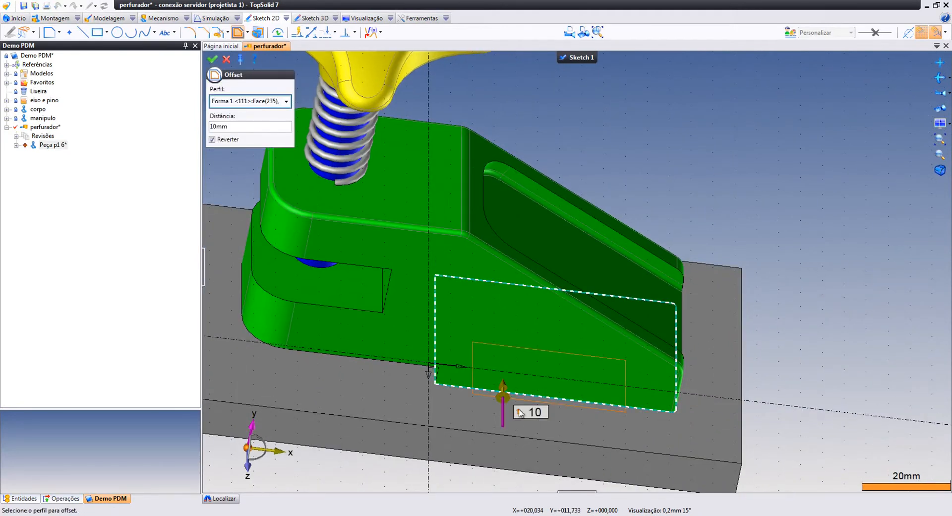
{"action": "middle_click_drag", "start_coordinate": [526, 406], "coordinate": [573, 304]}
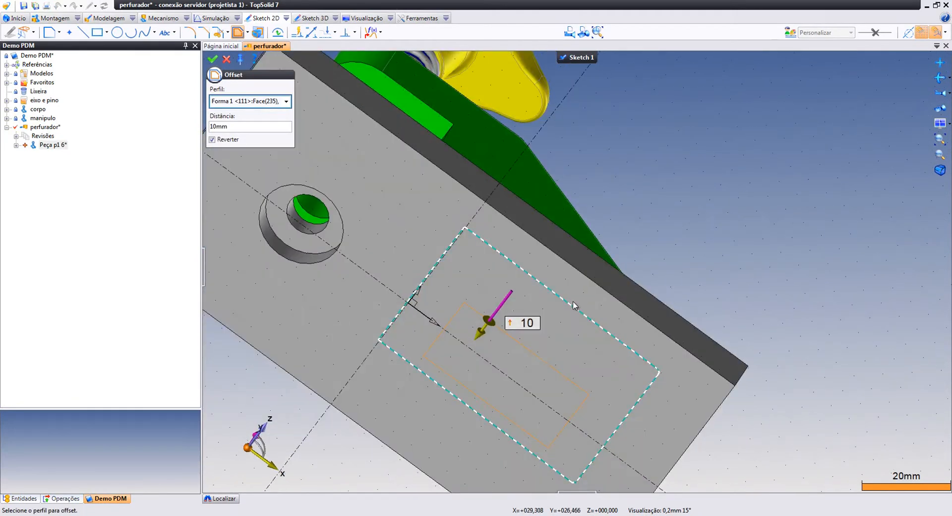
{"action": "right_click", "coordinate": [701, 210]}
{"action": "left_click", "coordinate": [704, 212]}
{"action": "middle_click_drag", "start_coordinate": [691, 218], "coordinate": [634, 180]}
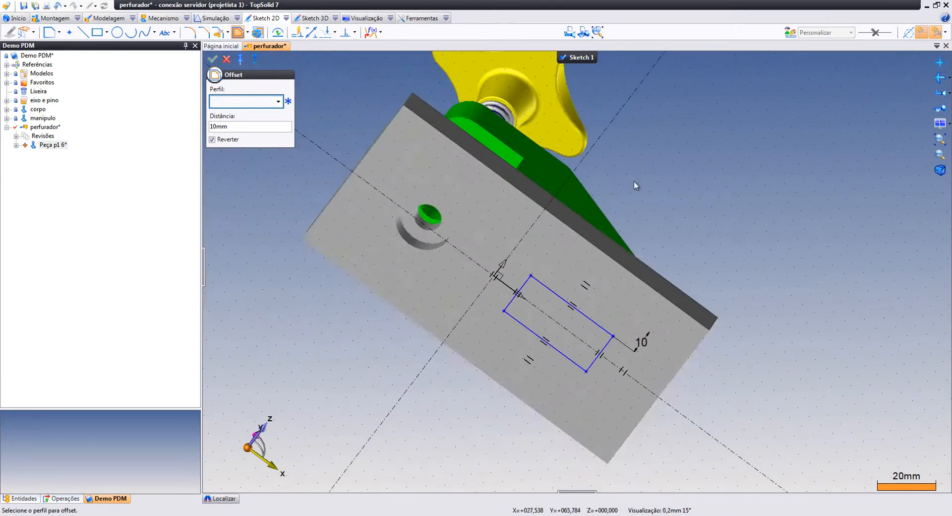
{"action": "right_click", "coordinate": [743, 189]}
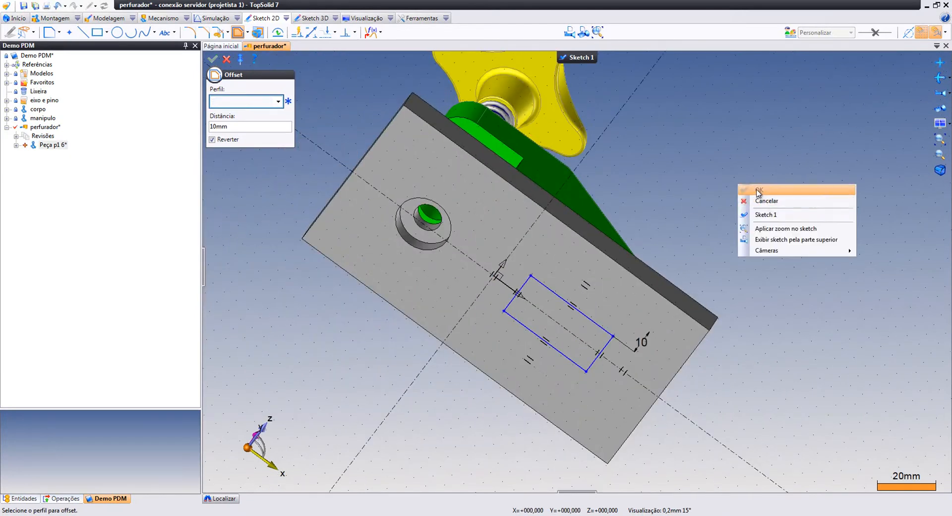
{"action": "left_click", "coordinate": [759, 201]}
{"action": "right_click", "coordinate": [759, 200]}
{"action": "left_click", "coordinate": [762, 205]}
{"action": "mouse_move", "coordinate": [569, 364]}
{"action": "middle_mouse_down"}
{"action": "mouse_move", "coordinate": [593, 331]}
{"action": "mouse_move", "coordinate": [576, 333]}
{"action": "mouse_move", "coordinate": [578, 315]}
{"action": "middle_mouse_up"}
{"action": "scroll", "coordinate": [542, 263], "scroll_direction": "up", "scroll_amount": 3}
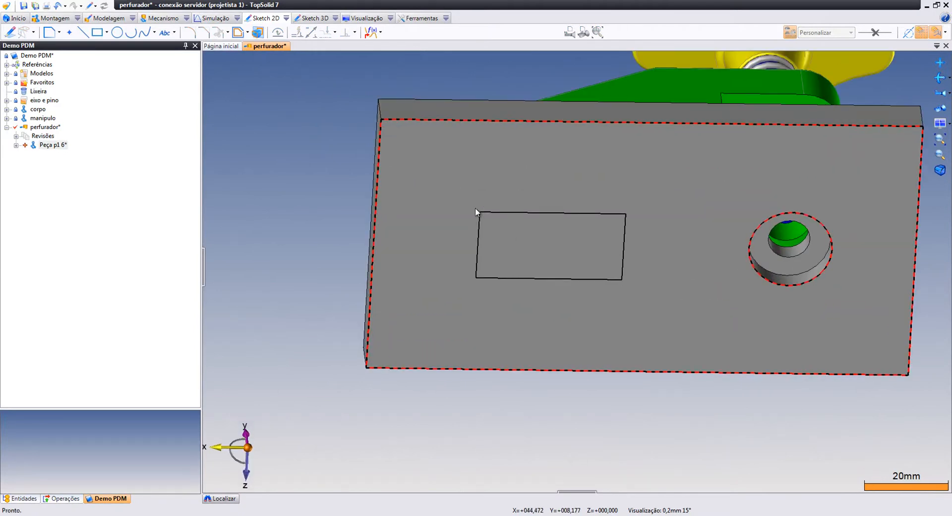
Search 4762 and drop the ISO 4762 (Derivado) socket head cap screw onto the base plate
{"action": "left_click", "coordinate": [229, 499]}
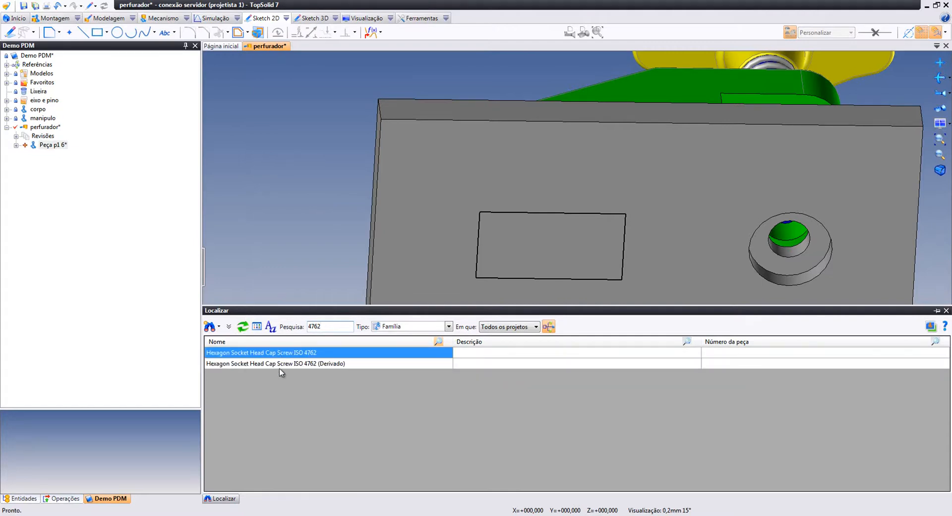
{"action": "left_click", "coordinate": [281, 367]}
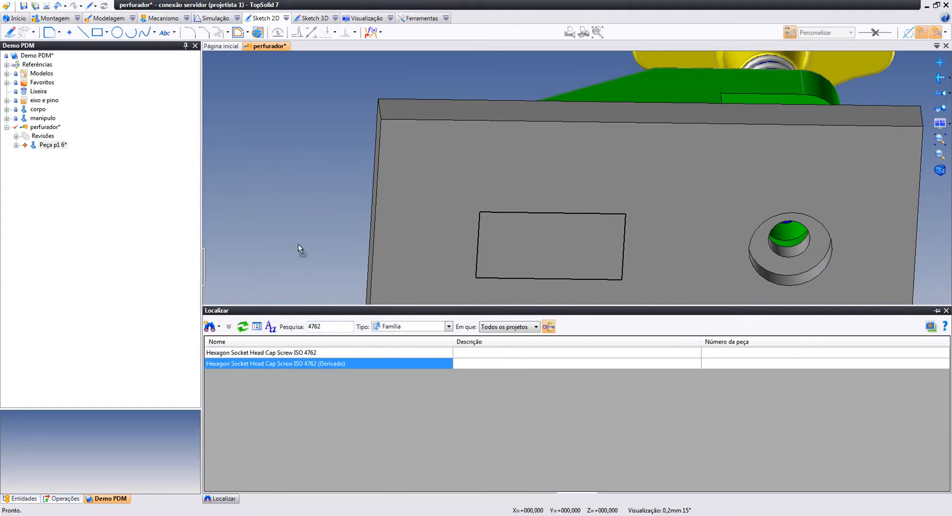
{"action": "left_click_drag", "start_coordinate": [518, 259], "coordinate": [519, 259]}
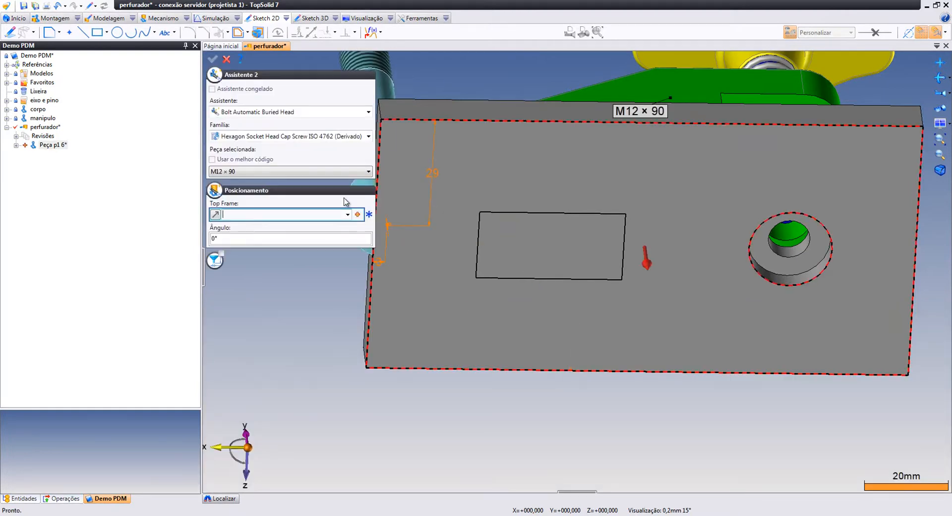
Choose screw size M4 × 12 and the Bolt Buried Head assistant
{"action": "middle_click_drag", "start_coordinate": [473, 261], "coordinate": [486, 313]}
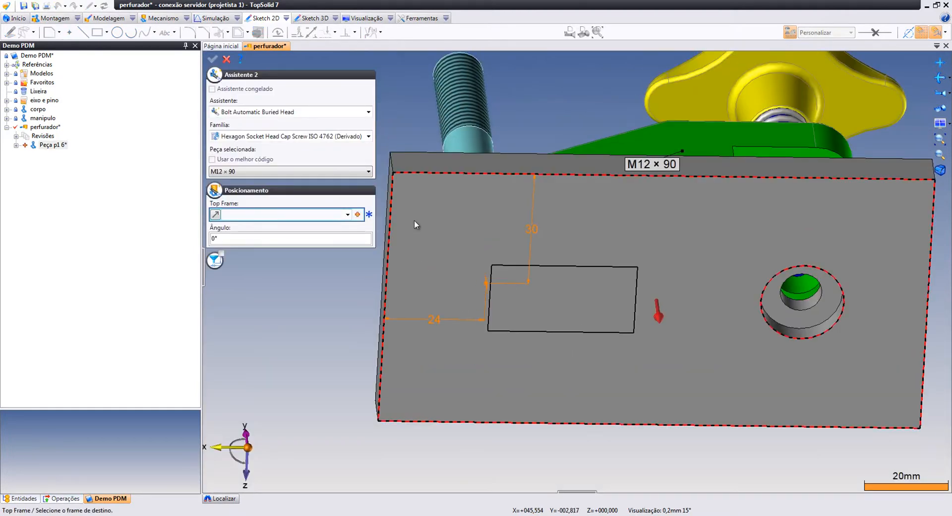
{"action": "left_click", "coordinate": [325, 171]}
{"action": "left_click_drag", "start_coordinate": [372, 301], "coordinate": [372, 219]}
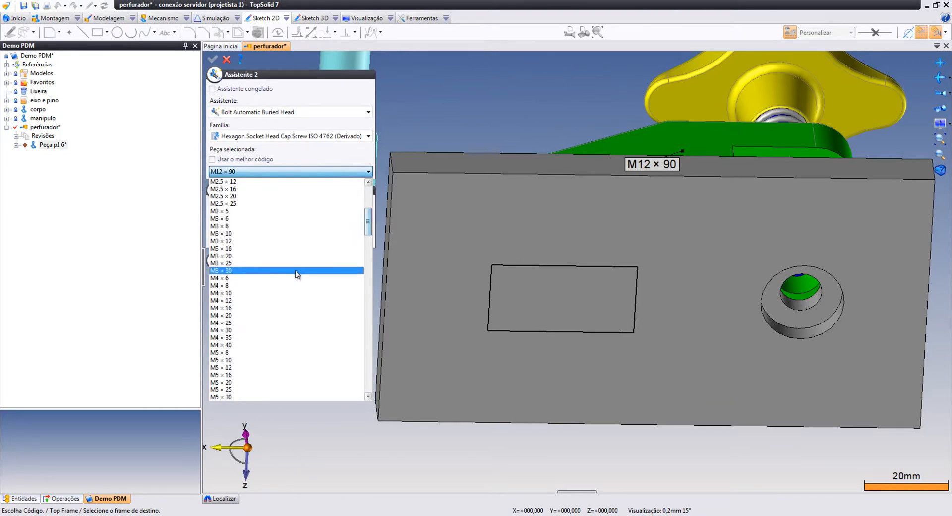
{"action": "left_click", "coordinate": [257, 300]}
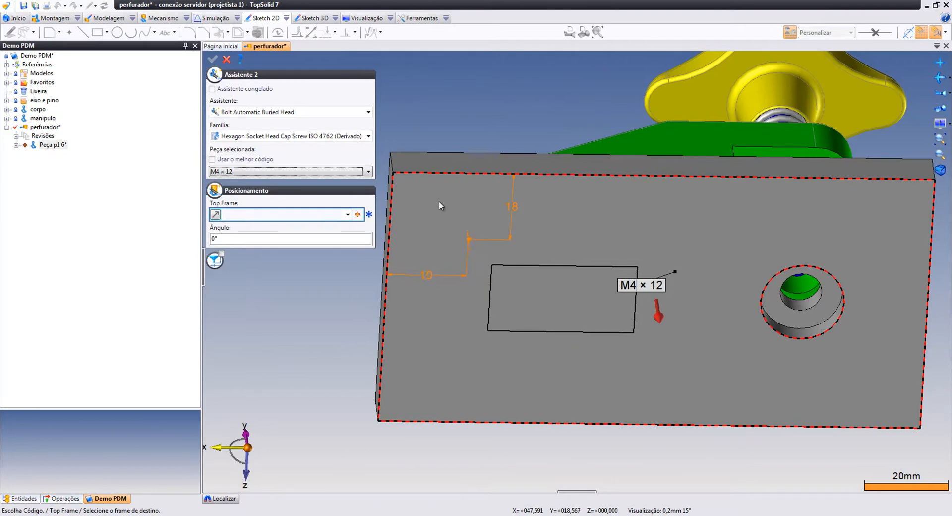
{"action": "left_click", "coordinate": [368, 113]}
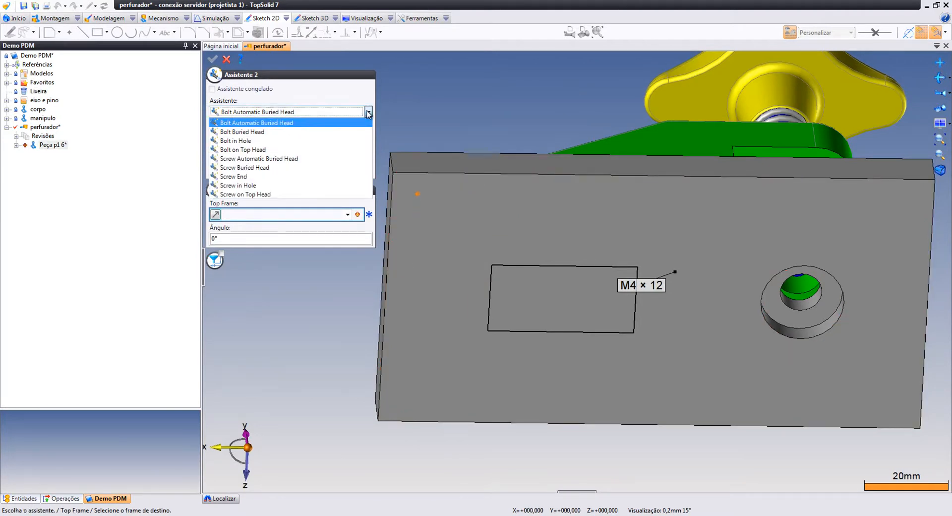
{"action": "left_click", "coordinate": [302, 132]}
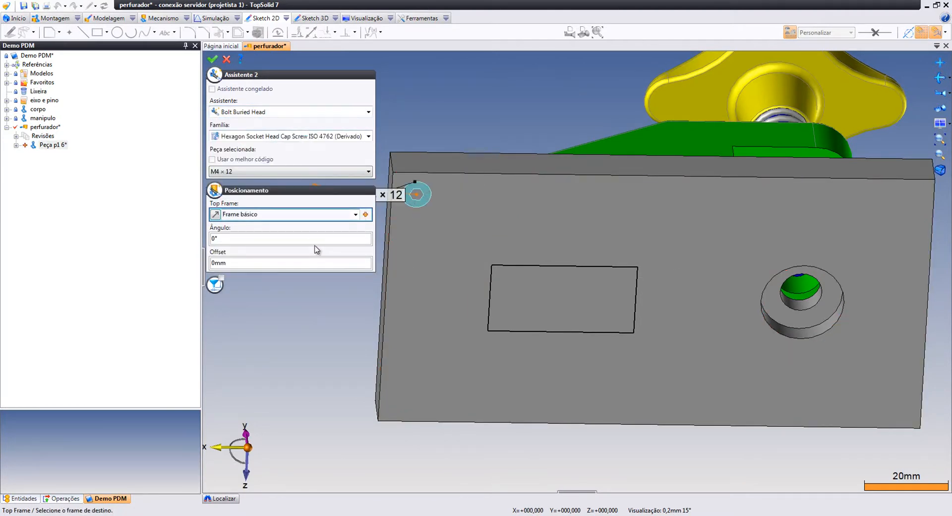
Position the screw on a plane frame at the rectangle's corner on the plate face and confirm
{"action": "left_click", "coordinate": [365, 214]}
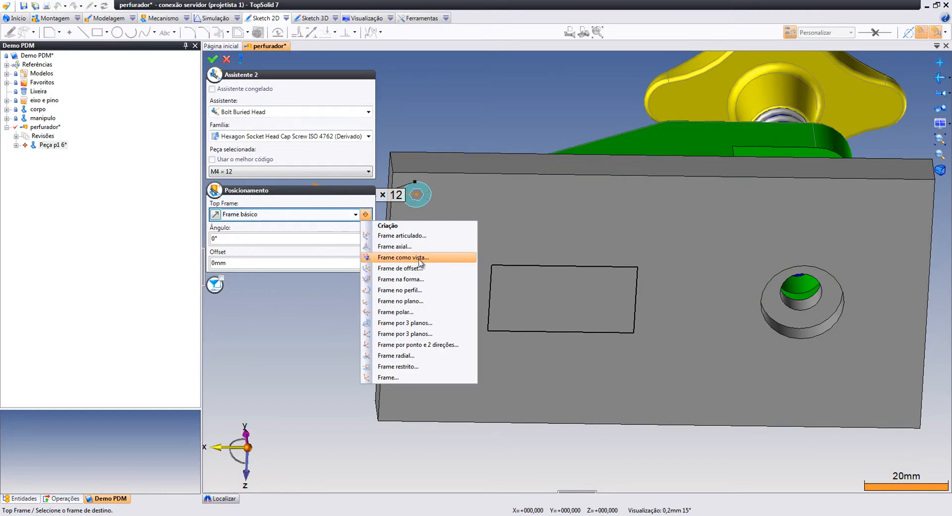
{"action": "left_click", "coordinate": [400, 301]}
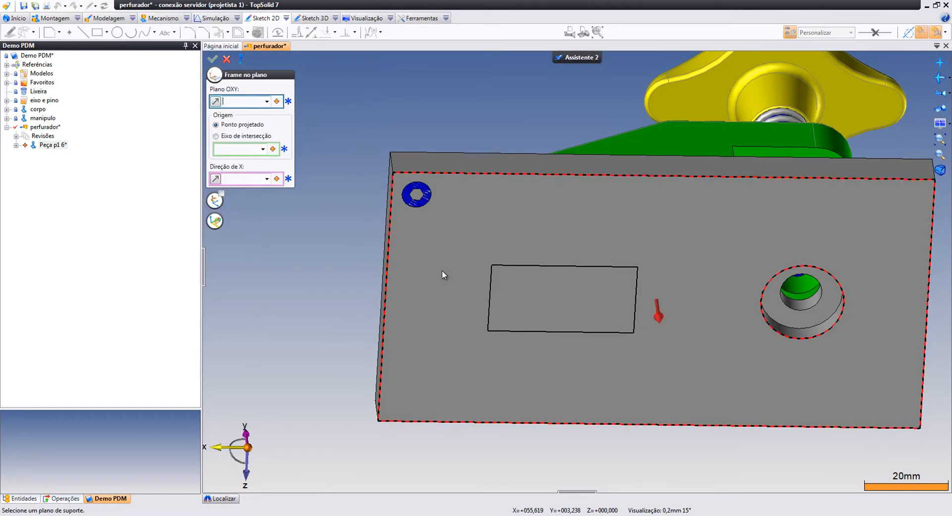
{"action": "left_click", "coordinate": [444, 275]}
{"action": "left_click", "coordinate": [491, 267]}
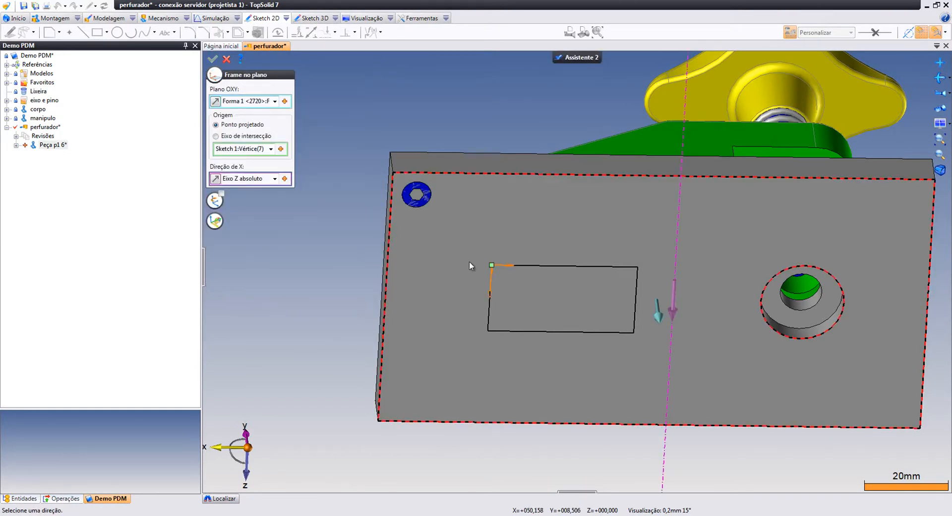
{"action": "right_click", "coordinate": [344, 251]}
{"action": "left_click", "coordinate": [361, 253]}
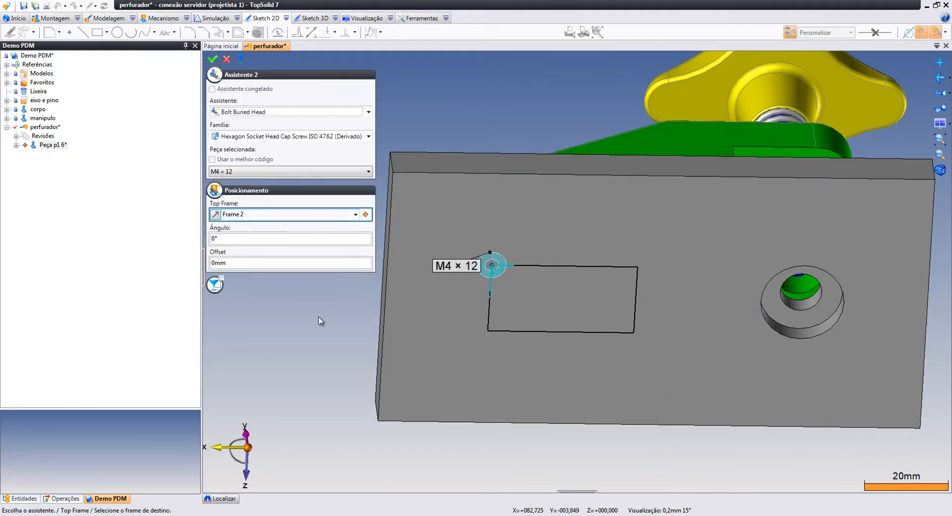
{"action": "right_click", "coordinate": [312, 330]}
{"action": "left_click", "coordinate": [331, 337]}
{"action": "middle_click_drag", "start_coordinate": [676, 217], "coordinate": [674, 277]}
{"action": "right_click", "coordinate": [617, 323]}
{"action": "left_click", "coordinate": [537, 307]}
{"action": "middle_click_drag", "start_coordinate": [527, 248], "coordinate": [575, 317]}
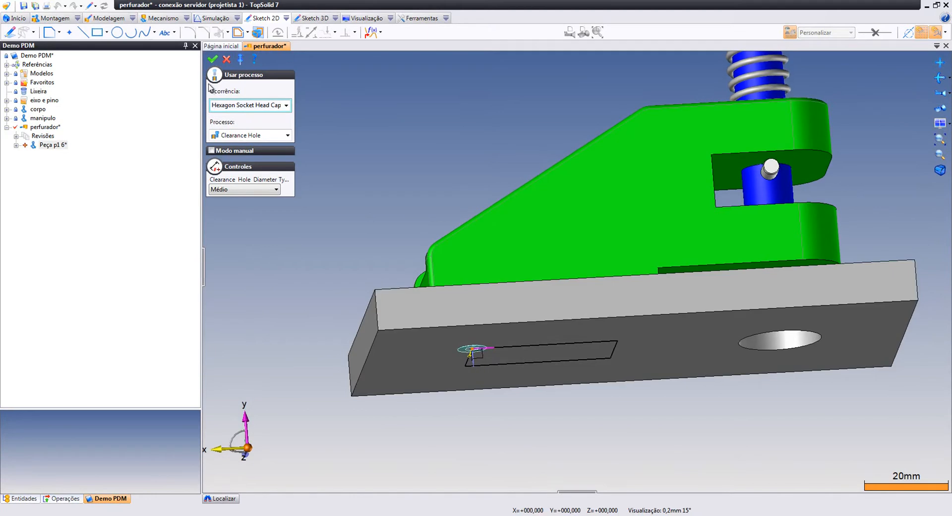
Cancel the hole process and make the green body semi-transparent
{"action": "left_click", "coordinate": [227, 60]}
{"action": "right_click", "coordinate": [566, 224]}
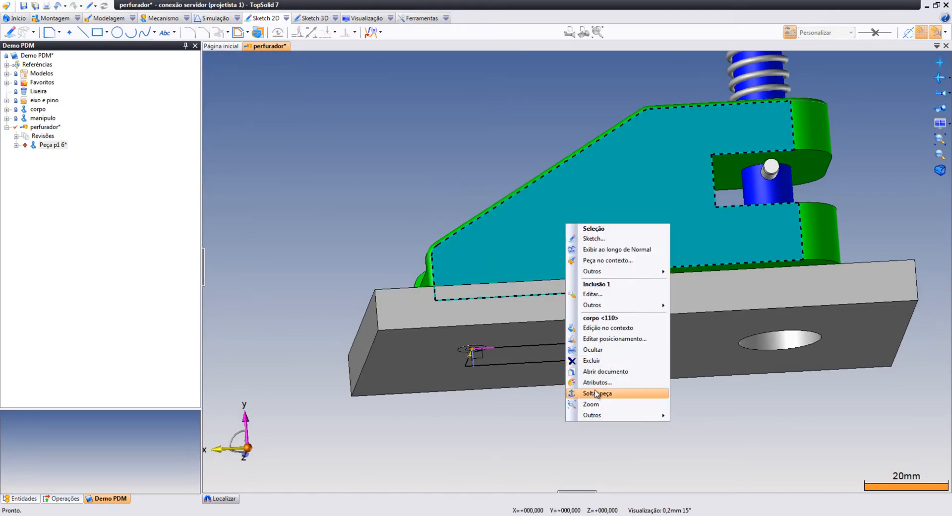
{"action": "left_click", "coordinate": [596, 381]}
{"action": "left_click_drag", "start_coordinate": [217, 124], "coordinate": [229, 133]}
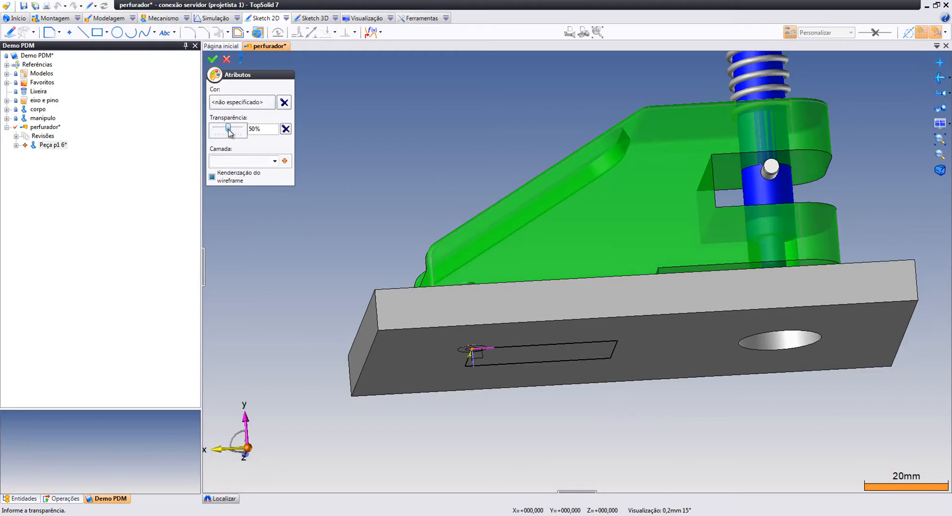
{"action": "left_click", "coordinate": [212, 59]}
Make the grey base plate semi-transparent and orbit to see the screw inside
{"action": "right_click", "coordinate": [438, 301]}
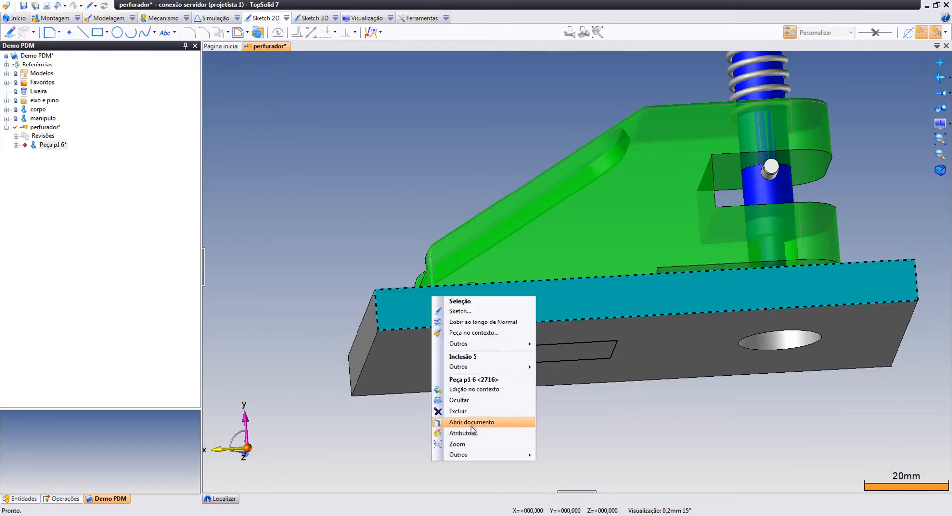
{"action": "left_click", "coordinate": [466, 433]}
{"action": "left_click_drag", "start_coordinate": [215, 128], "coordinate": [230, 135]}
{"action": "left_click", "coordinate": [213, 59]}
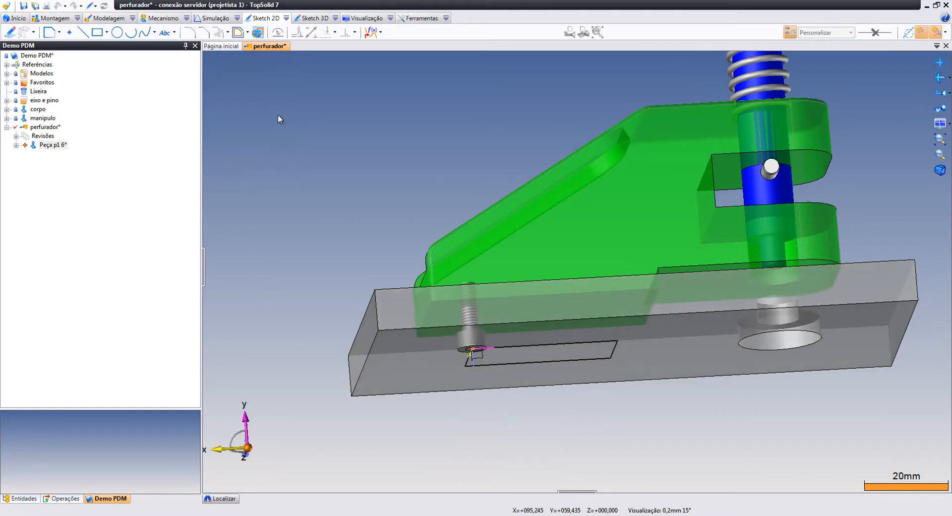
{"action": "middle_click_drag", "start_coordinate": [638, 281], "coordinate": [586, 375]}
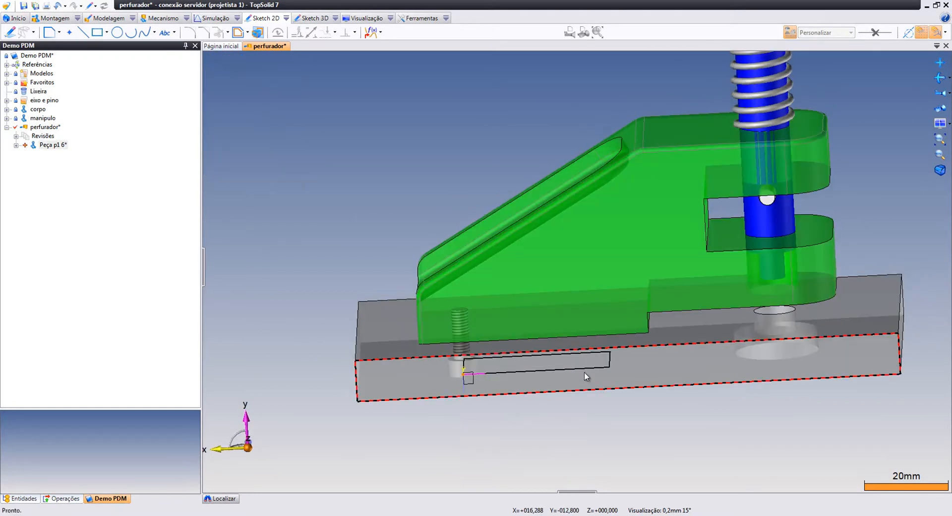
{"action": "middle_click_drag", "start_coordinate": [626, 252], "coordinate": [671, 219]}
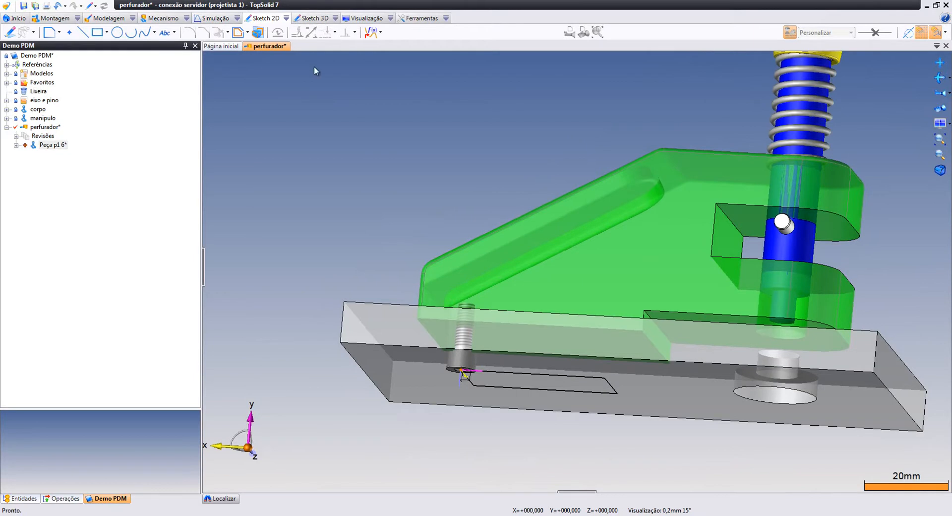
{"action": "middle_click_drag", "start_coordinate": [605, 343], "coordinate": [693, 305]}
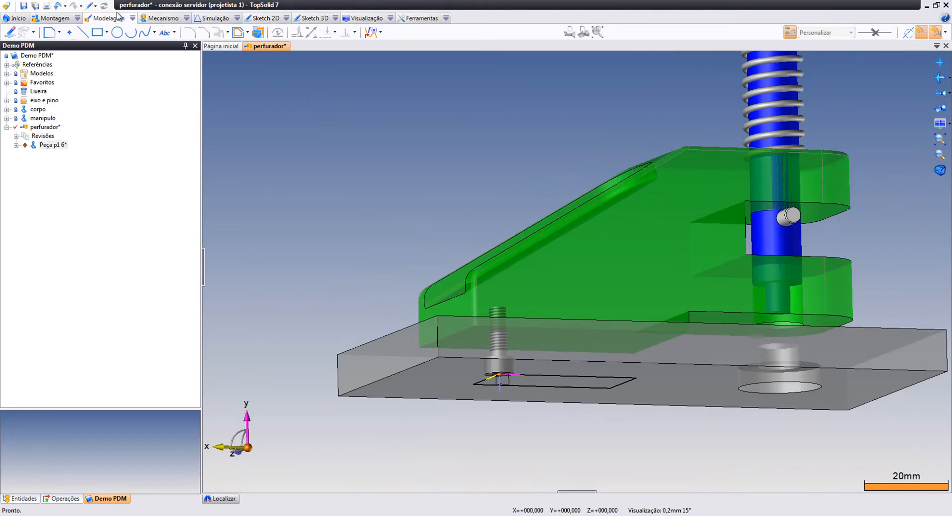
Apply a tapped-hole process from the screw, synchronizing the corpo document
{"action": "left_click", "coordinate": [94, 19]}
{"action": "left_click", "coordinate": [185, 32]}
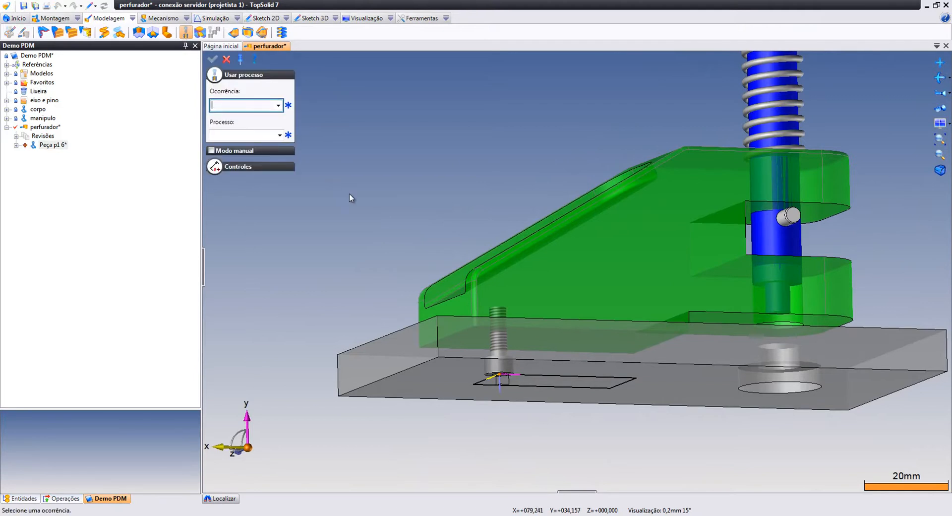
{"action": "middle_click_drag", "start_coordinate": [503, 308], "coordinate": [504, 338]}
{"action": "middle_click_drag", "start_coordinate": [710, 315], "coordinate": [701, 291]}
{"action": "left_click", "coordinate": [502, 365]}
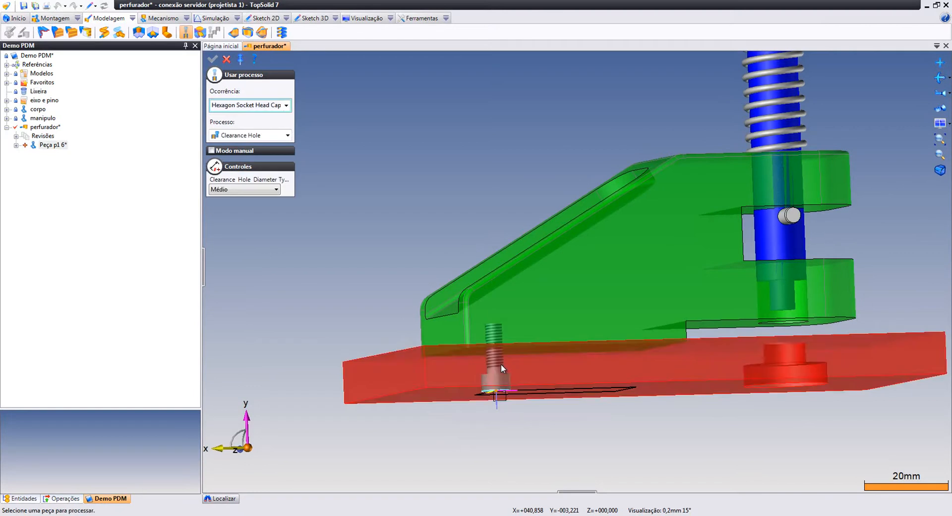
{"action": "left_click", "coordinate": [286, 136]}
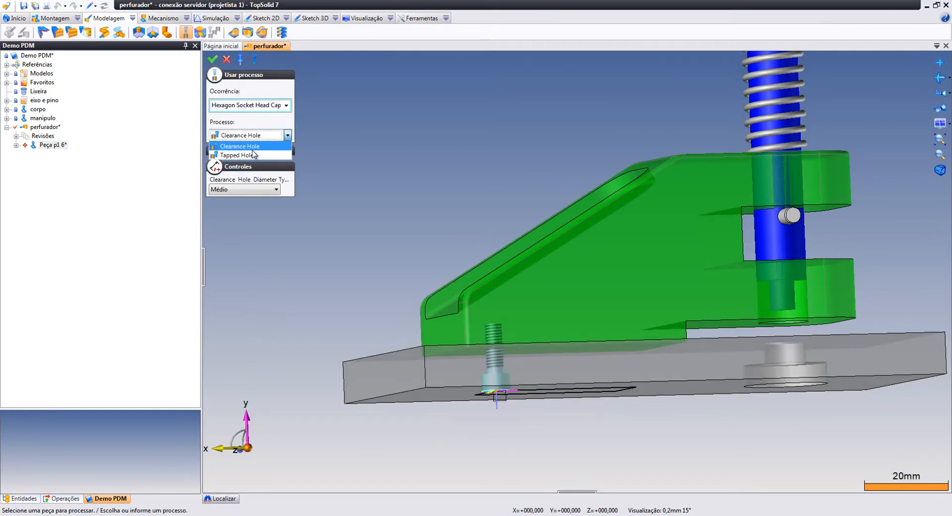
{"action": "left_click", "coordinate": [251, 156]}
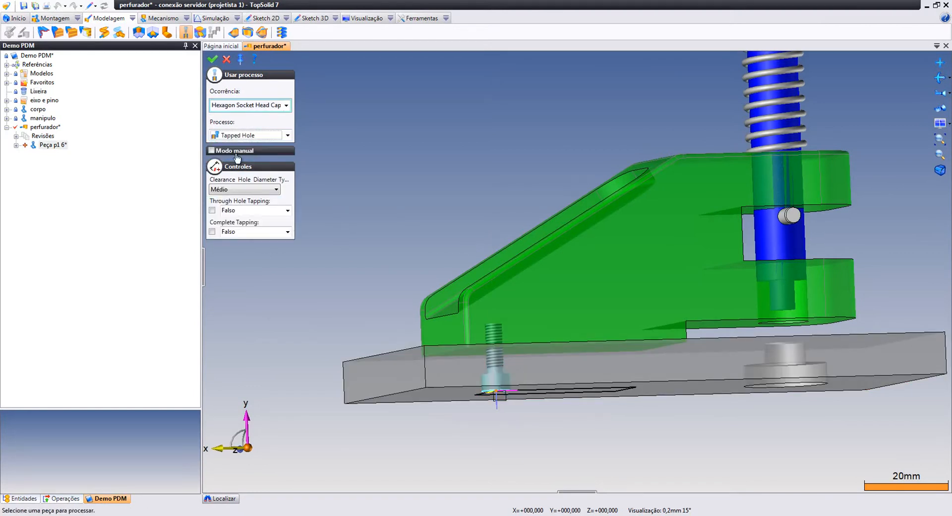
{"action": "left_click", "coordinate": [213, 60]}
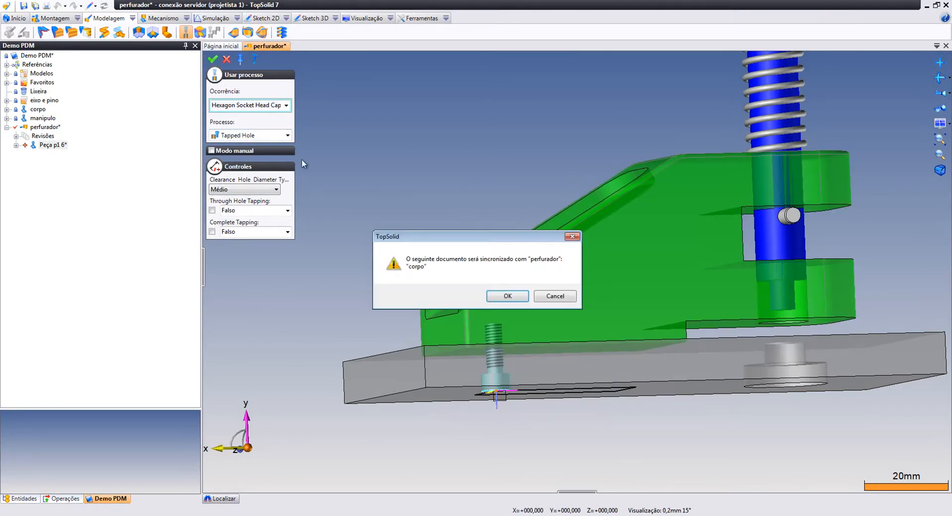
{"action": "left_click", "coordinate": [500, 297]}
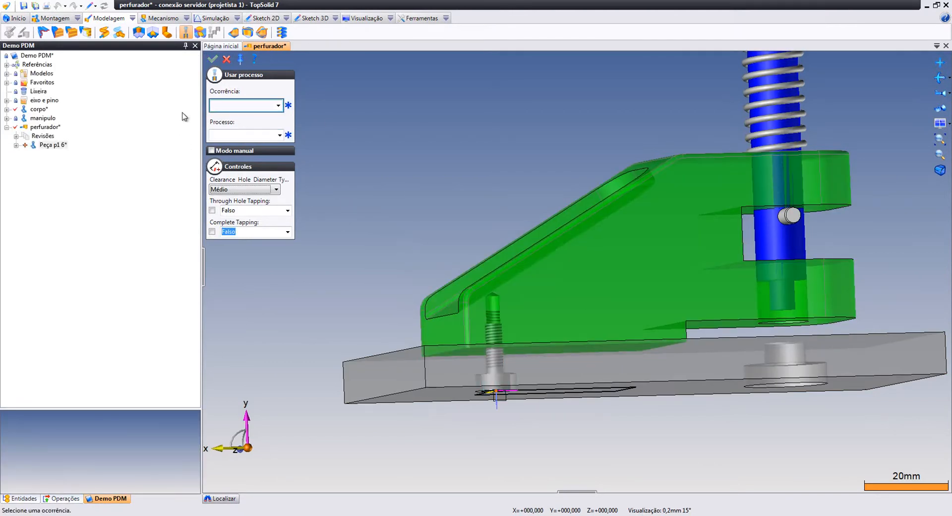
{"action": "left_click", "coordinate": [224, 58]}
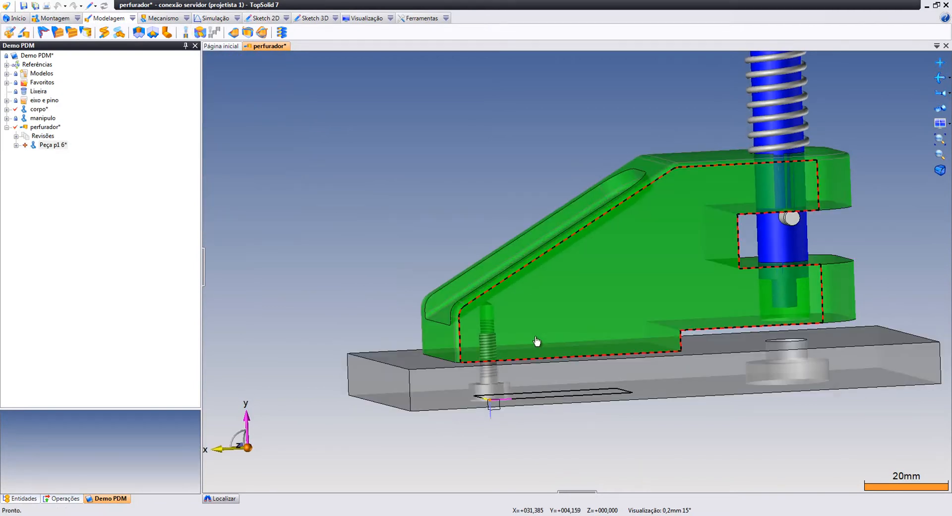
Orbit, pan and zoom to frame the screwed hole with the whole rectangle sketch
{"action": "middle_click_drag", "start_coordinate": [620, 388], "coordinate": [621, 296]}
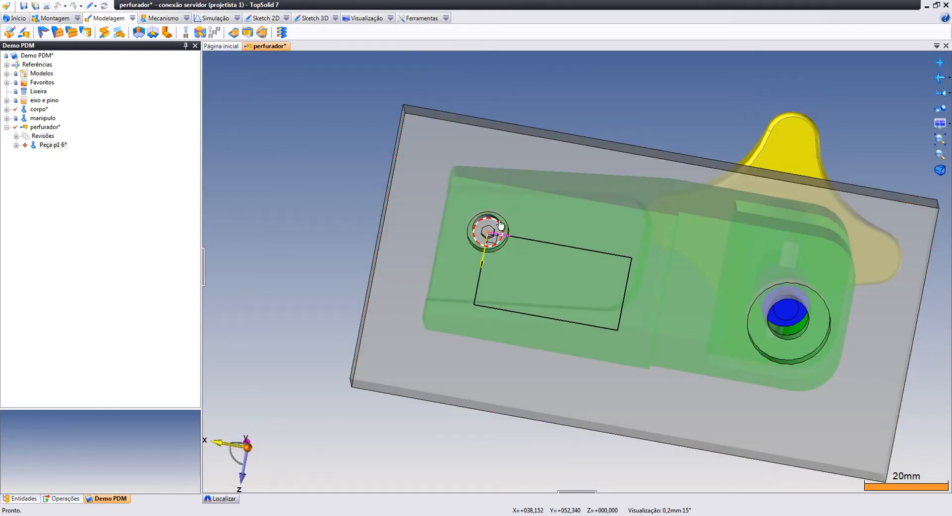
{"action": "scroll", "coordinate": [508, 213], "scroll_direction": "up", "scroll_amount": 4}
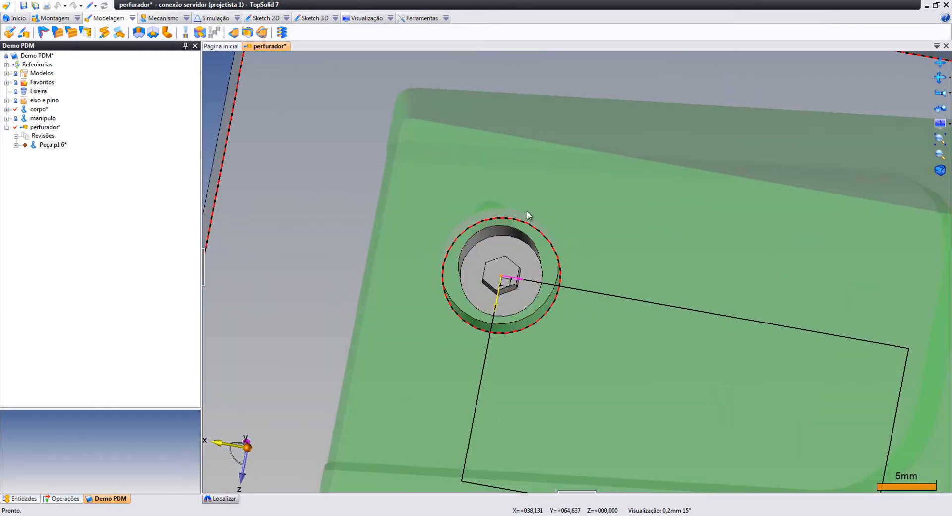
{"action": "scroll", "coordinate": [605, 255], "scroll_direction": "down", "scroll_amount": 2}
{"action": "middle_click_drag", "start_coordinate": [680, 269], "coordinate": [545, 260]}
{"action": "scroll", "coordinate": [627, 242], "scroll_direction": "down", "scroll_amount": 1}
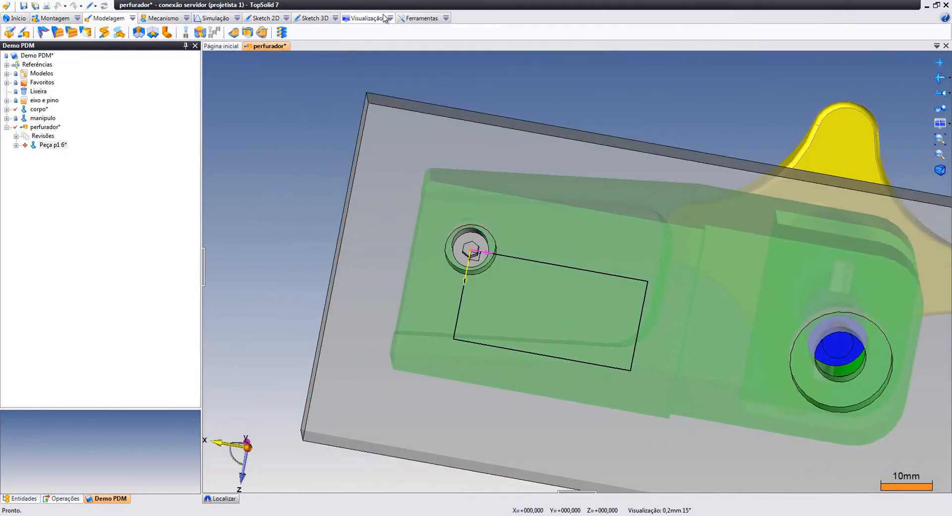
Repeat the M4 cap screw by a sketch pattern on Sketch 1 and Frame 2 onto the rectangle's corners
{"action": "left_click", "coordinate": [415, 18]}
{"action": "left_click", "coordinate": [281, 35]}
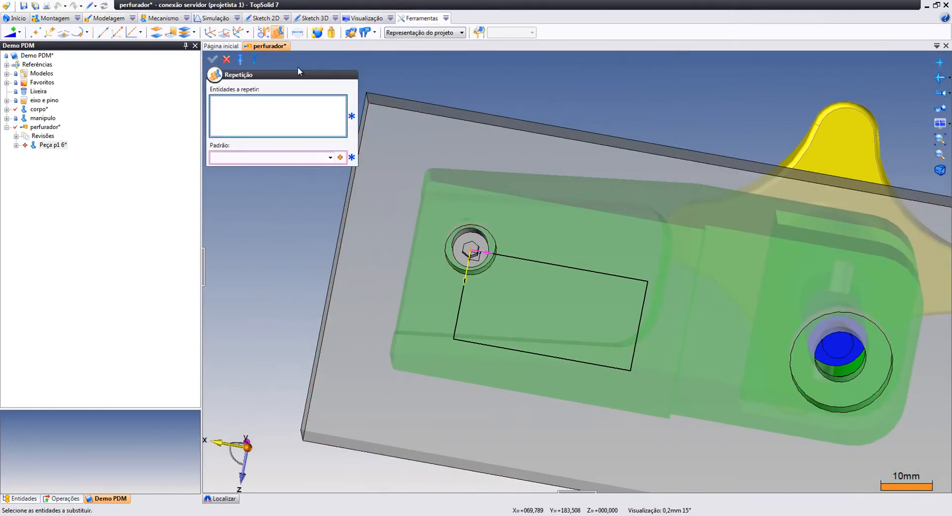
{"action": "left_click", "coordinate": [457, 245]}
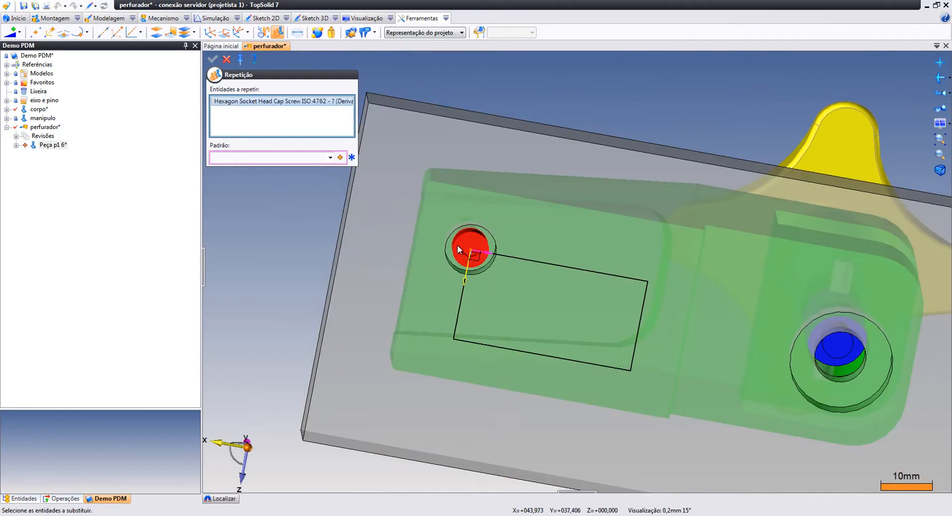
{"action": "left_click", "coordinate": [340, 158]}
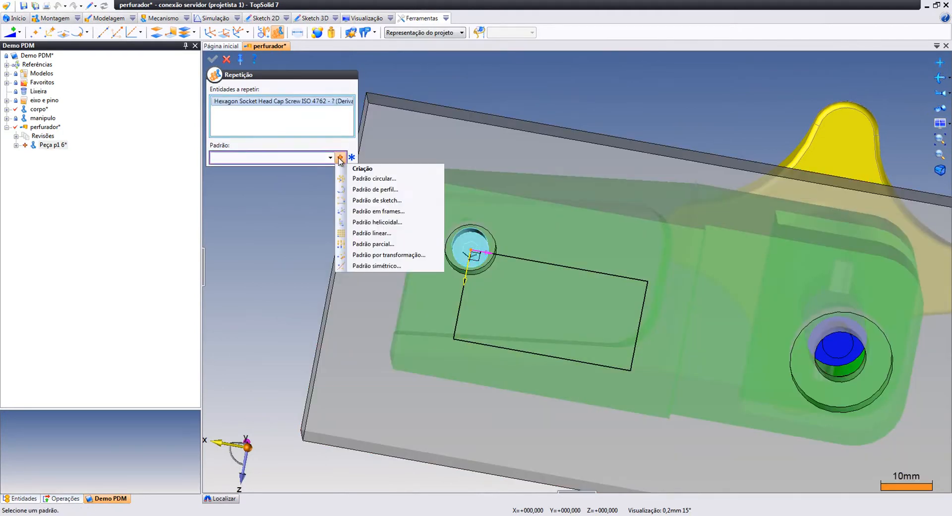
{"action": "left_click", "coordinate": [364, 201]}
{"action": "left_click", "coordinate": [556, 267]}
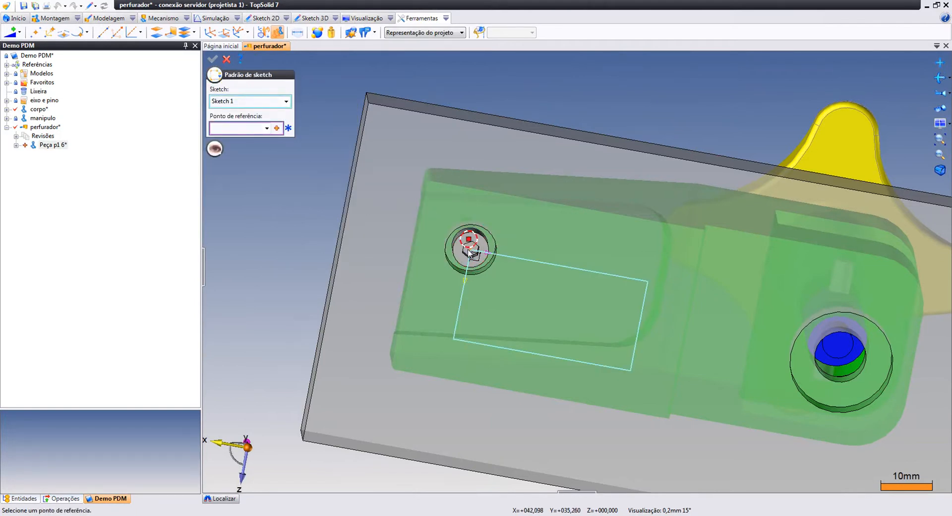
{"action": "left_click", "coordinate": [471, 252]}
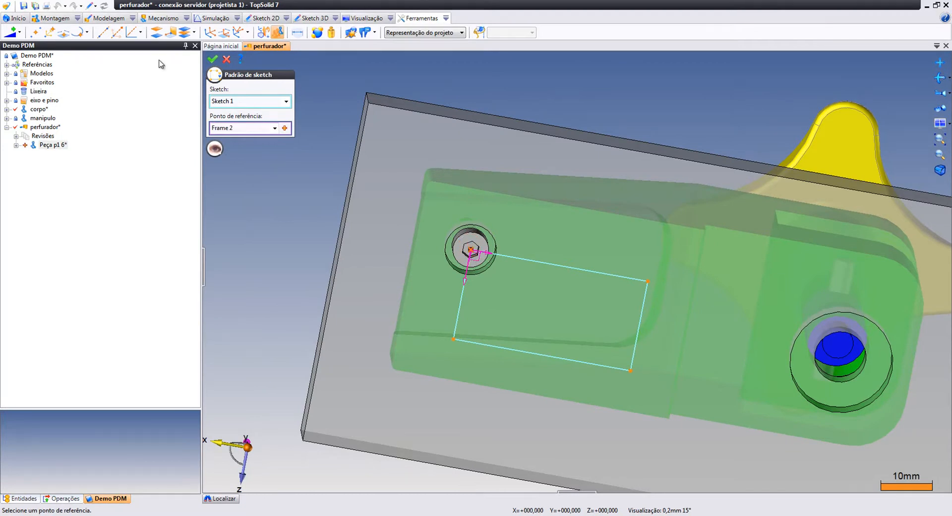
{"action": "left_click", "coordinate": [211, 60]}
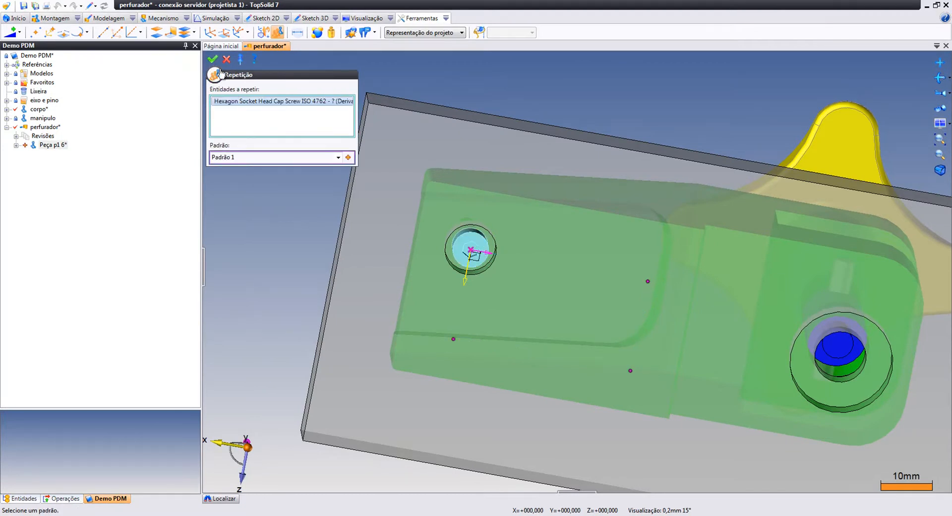
{"action": "left_click", "coordinate": [214, 59]}
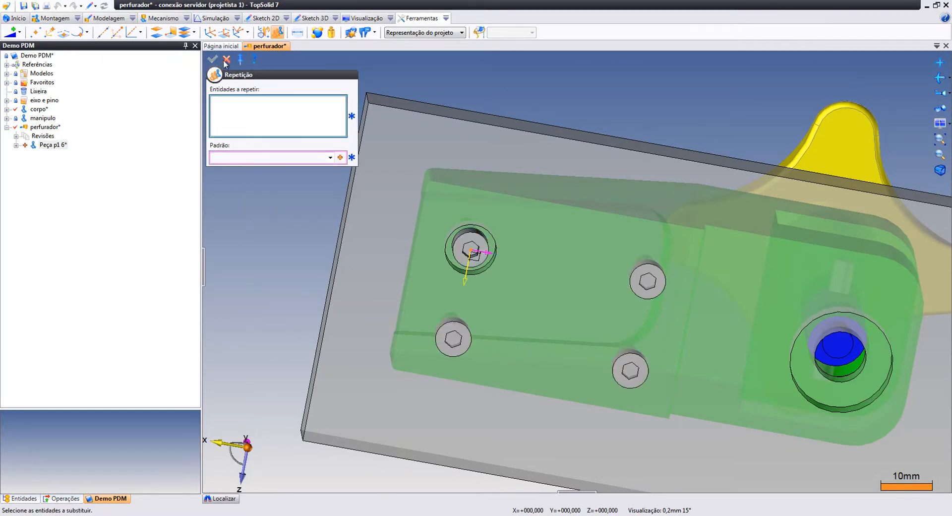
{"action": "left_click", "coordinate": [226, 60]}
Apply the Tapped Hole process to the upper-right cap screw
{"action": "left_click", "coordinate": [107, 18]}
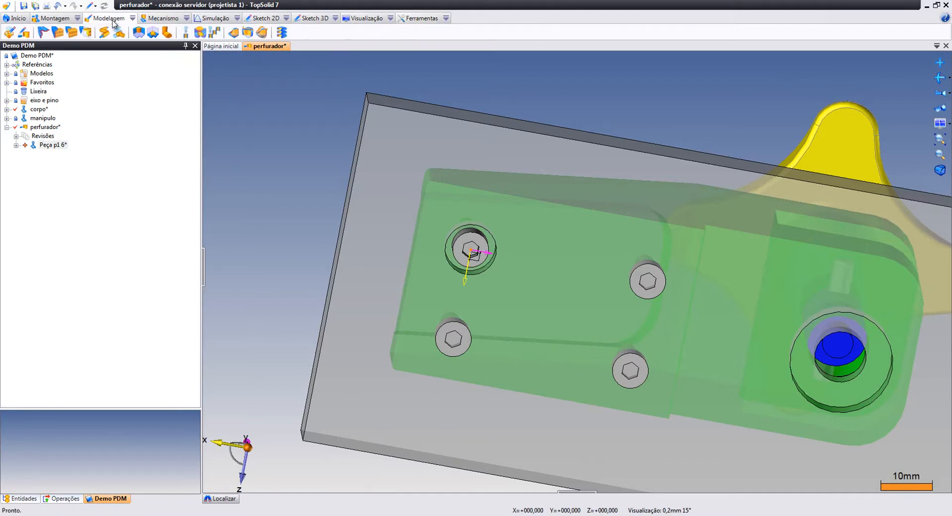
{"action": "left_click", "coordinate": [185, 32]}
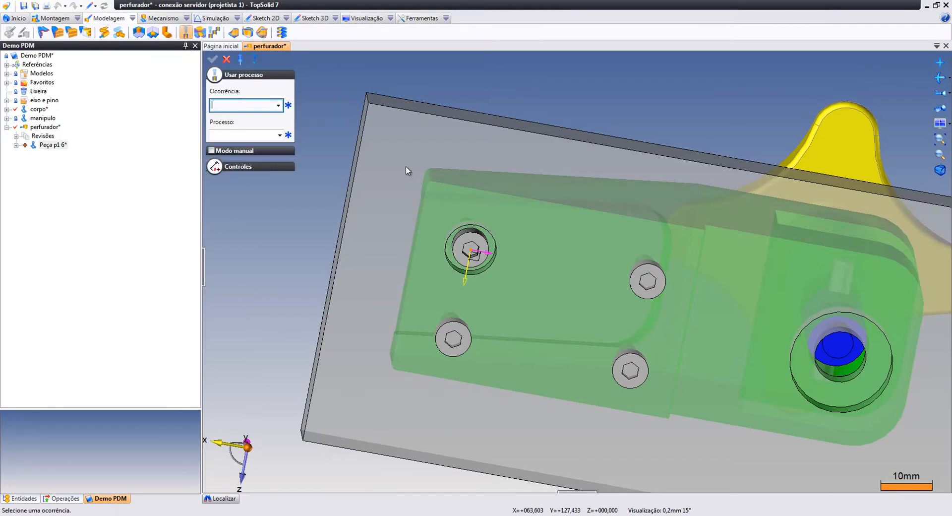
{"action": "left_click", "coordinate": [645, 281]}
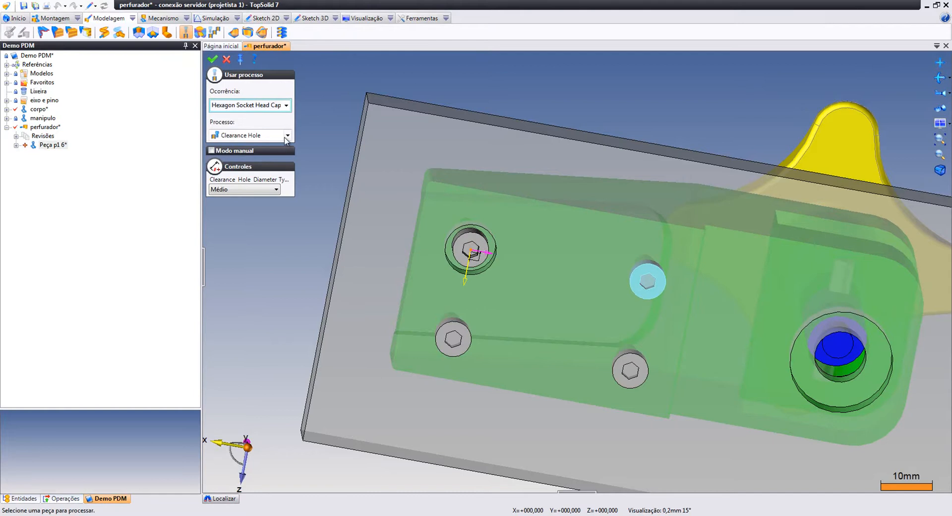
{"action": "left_click", "coordinate": [287, 135]}
{"action": "left_click", "coordinate": [255, 155]}
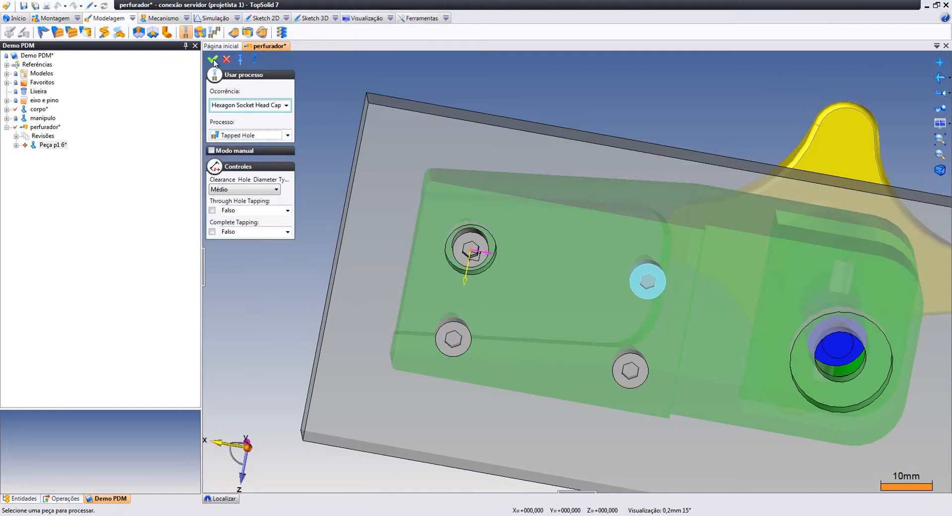
{"action": "left_click", "coordinate": [213, 59]}
Give the lower-left and lower-middle screws Tapped Hole processes too, then view the whole assembly
{"action": "left_click", "coordinate": [442, 327]}
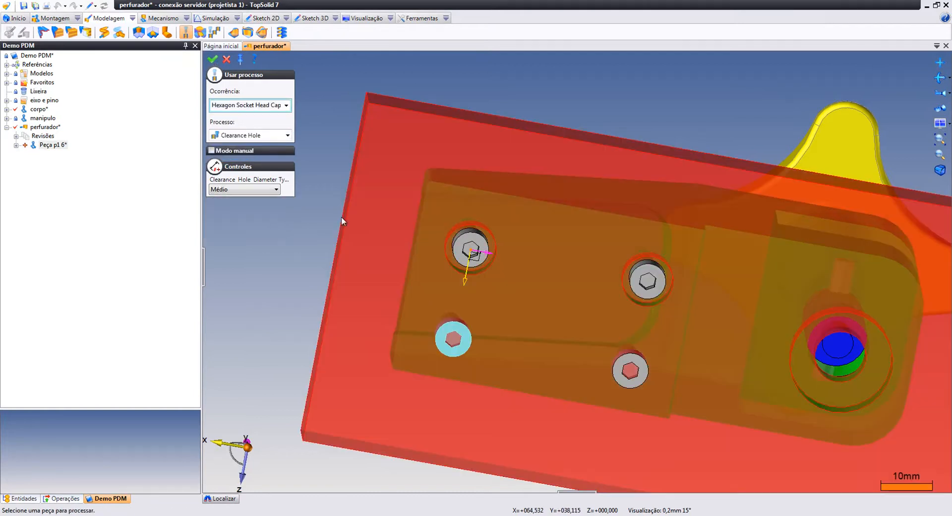
{"action": "left_click", "coordinate": [287, 135]}
{"action": "left_click", "coordinate": [264, 155]}
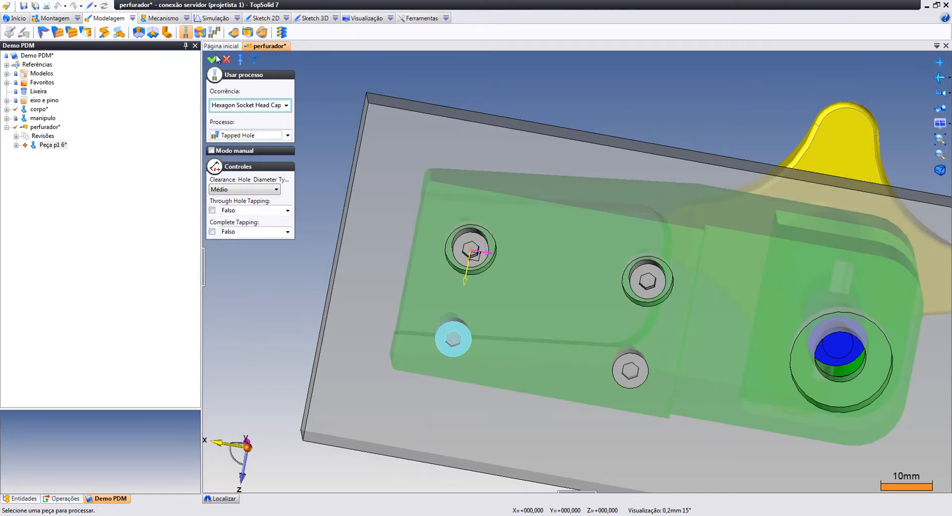
{"action": "left_click", "coordinate": [213, 59]}
{"action": "left_click", "coordinate": [618, 361]}
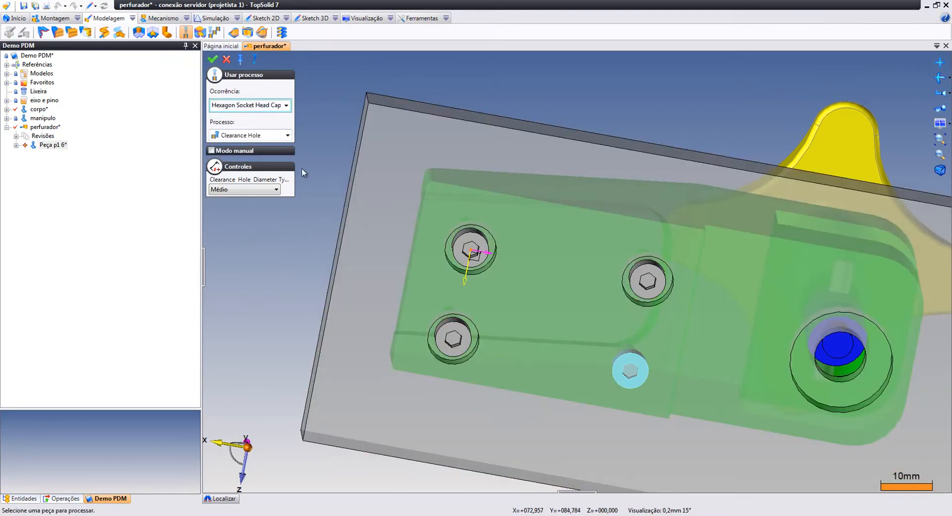
{"action": "left_click", "coordinate": [287, 134]}
{"action": "left_click", "coordinate": [250, 155]}
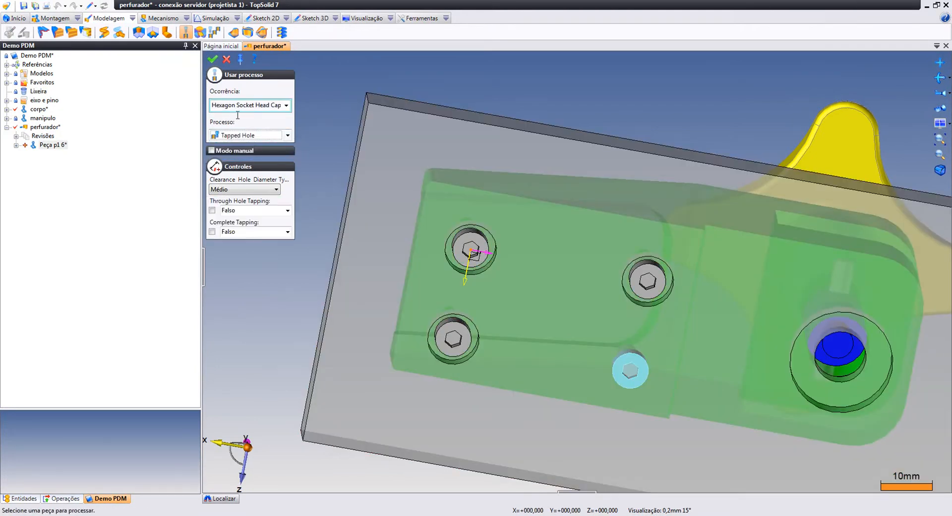
{"action": "left_click", "coordinate": [212, 60]}
{"action": "left_click", "coordinate": [222, 56]}
{"action": "middle_click_drag", "start_coordinate": [647, 219], "coordinate": [643, 350]}
{"action": "scroll", "coordinate": [642, 297], "scroll_direction": "down", "scroll_amount": 3}
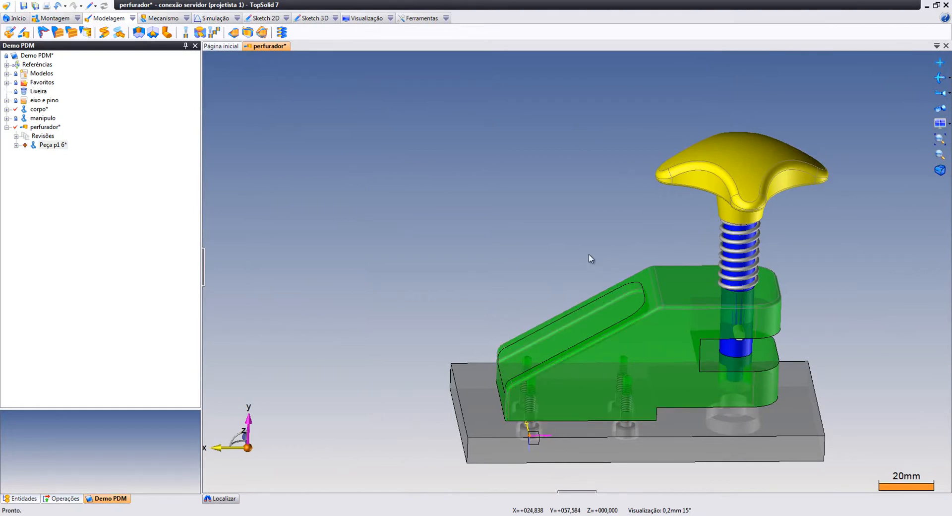
Enter a base-plate description in Peça p1 6's properties, then hide the plate-corner frame marker
{"action": "middle_click_drag", "start_coordinate": [590, 259], "coordinate": [600, 267]}
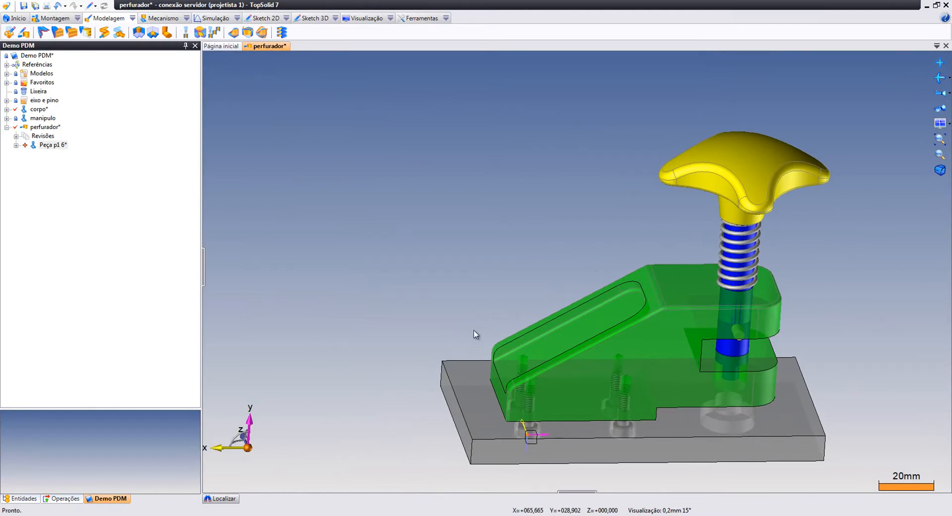
{"action": "middle_click_drag", "start_coordinate": [783, 345], "coordinate": [752, 301]}
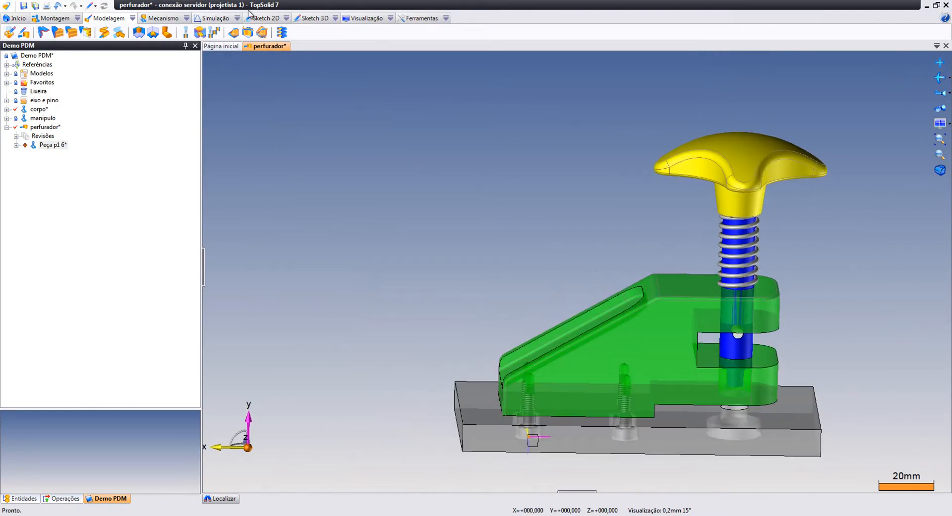
{"action": "middle_click_drag", "start_coordinate": [445, 299], "coordinate": [868, 173]}
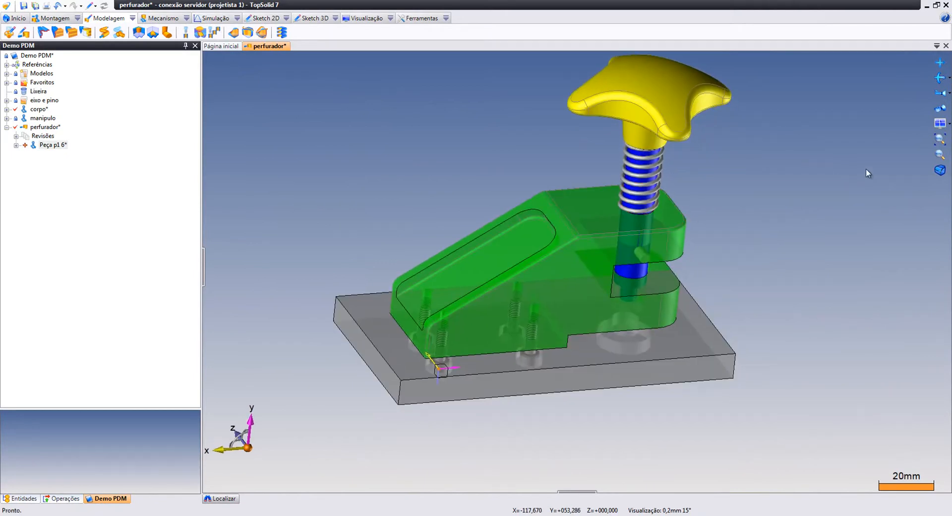
{"action": "left_click", "coordinate": [941, 123]}
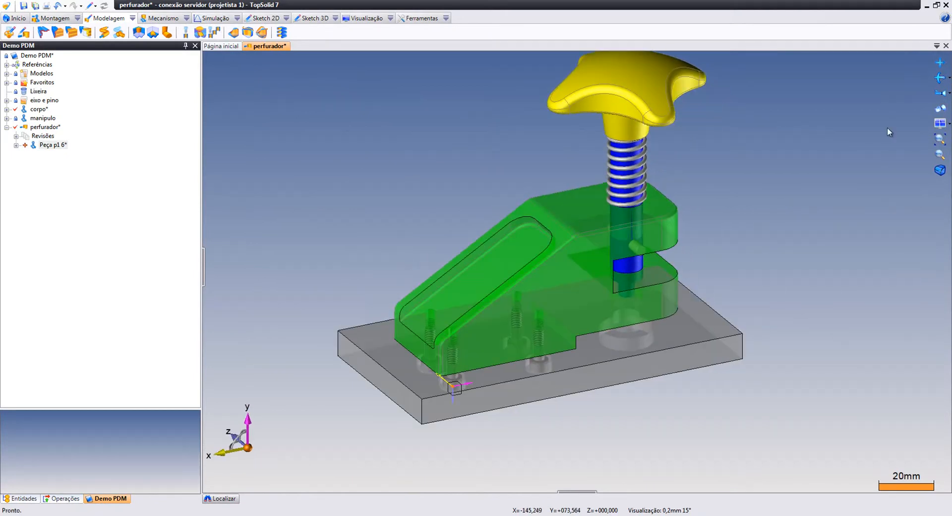
{"action": "right_click", "coordinate": [51, 145]}
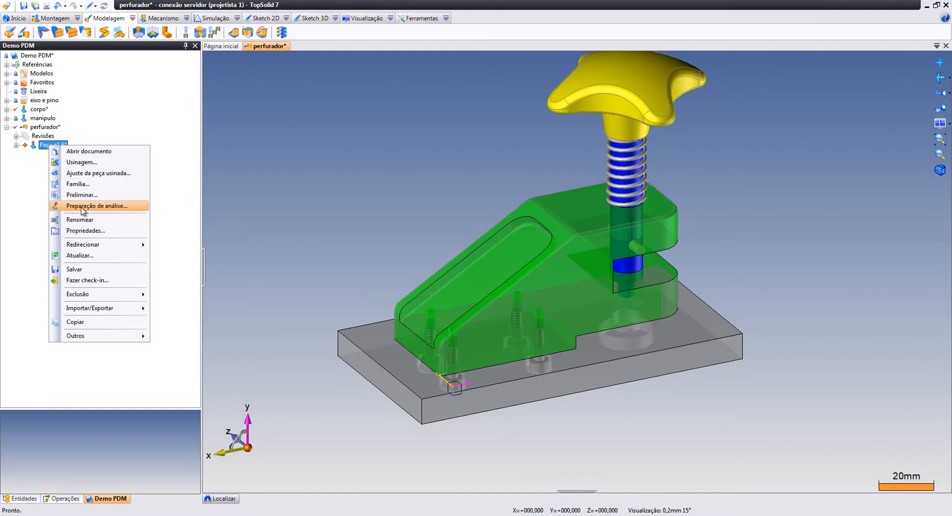
{"action": "left_click", "coordinate": [85, 230]}
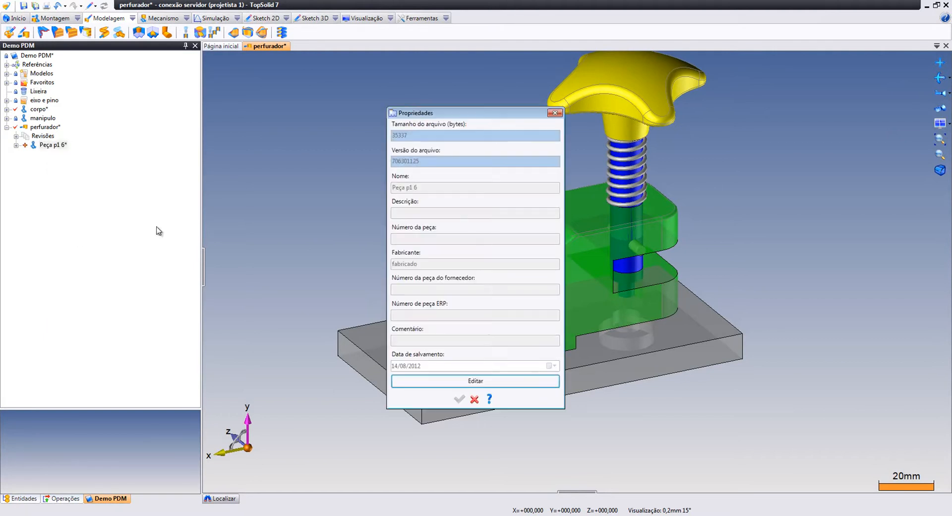
{"action": "left_click", "coordinate": [446, 381]}
{"action": "left_click", "coordinate": [422, 212]}
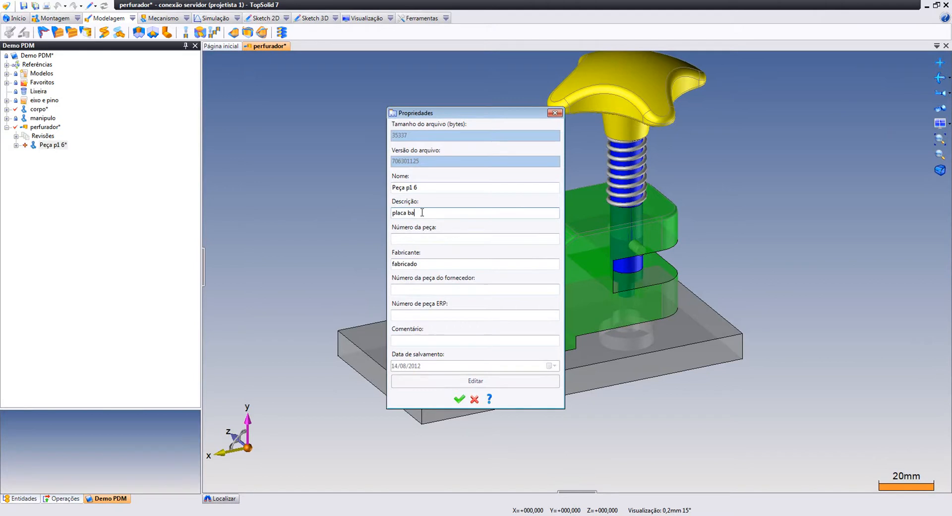
{"action": "left_click", "coordinate": [460, 398]}
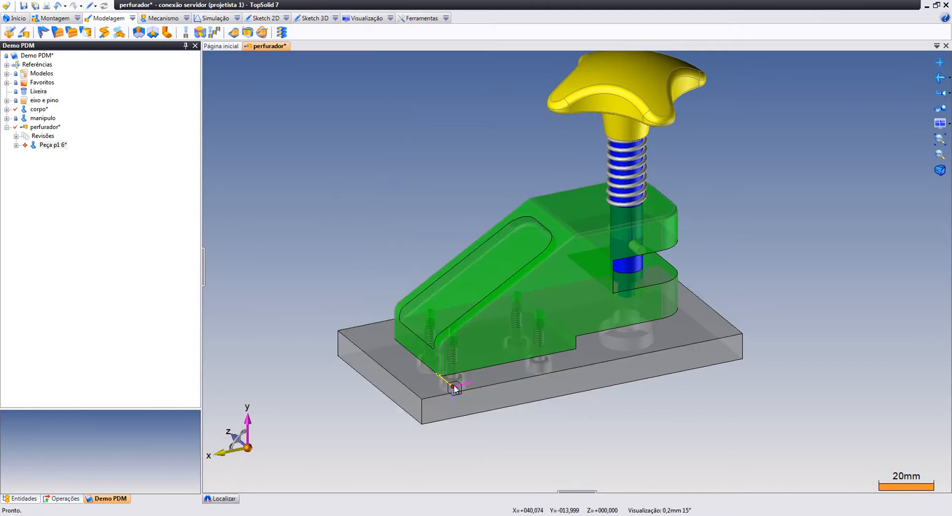
{"action": "right_click", "coordinate": [454, 388]}
{"action": "left_click", "coordinate": [502, 452]}
Check in the perfurador assembly together with corpo and Peça p1 6
{"action": "right_click", "coordinate": [50, 127]}
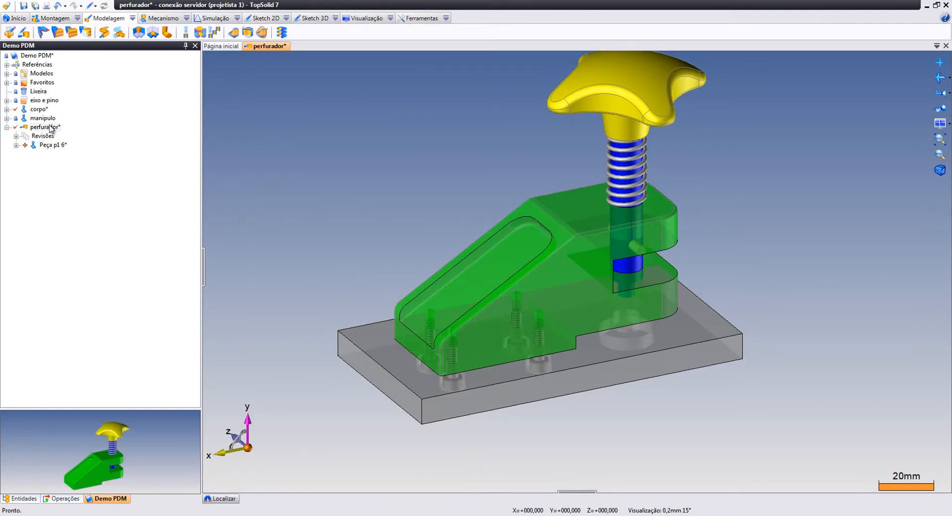
{"action": "left_click", "coordinate": [93, 336]}
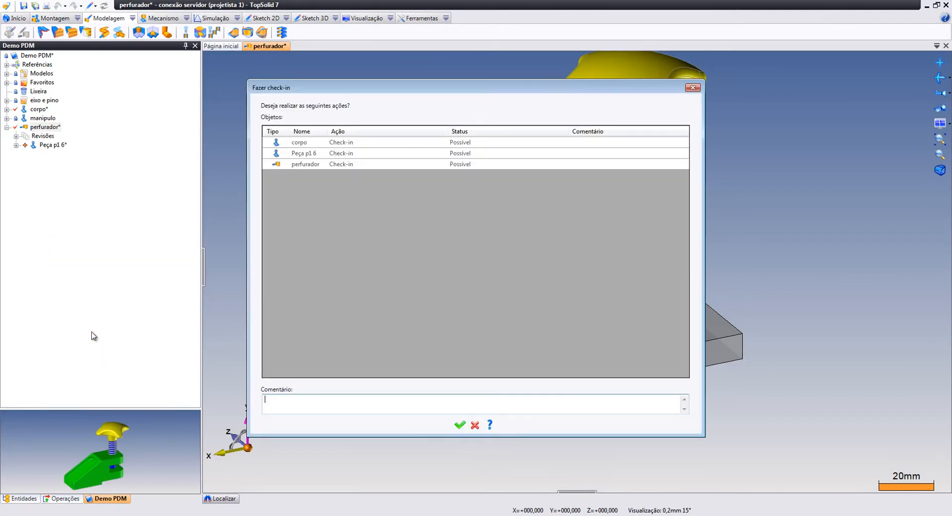
{"action": "left_click", "coordinate": [456, 423]}
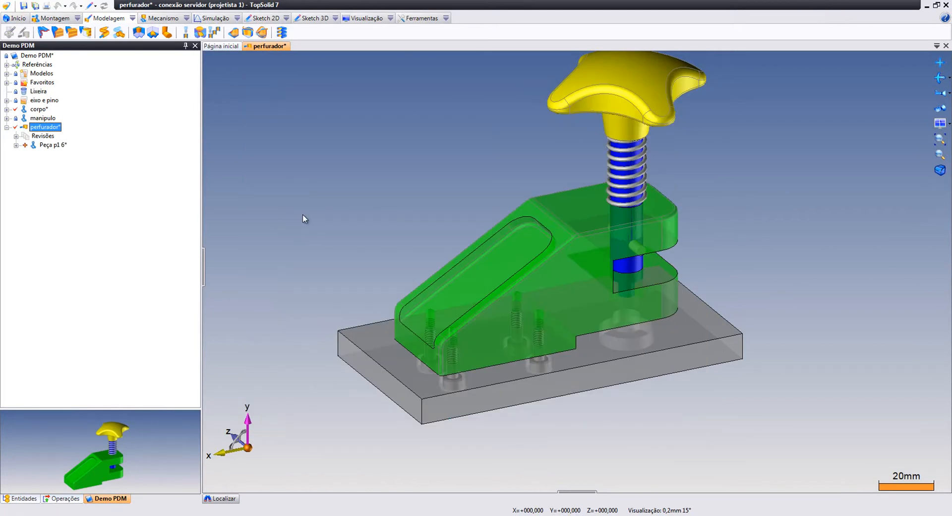
Apply the projetado workflow action to corpo, Peça p1 6 and perfurador
{"action": "right_click", "coordinate": [49, 127]}
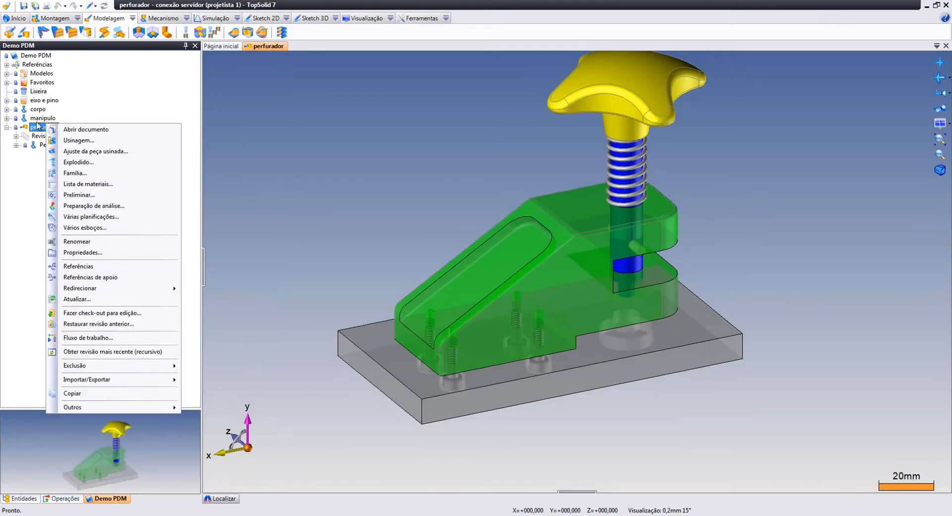
{"action": "left_click", "coordinate": [119, 340]}
{"action": "left_click", "coordinate": [233, 210]}
{"action": "left_click", "coordinate": [141, 220]}
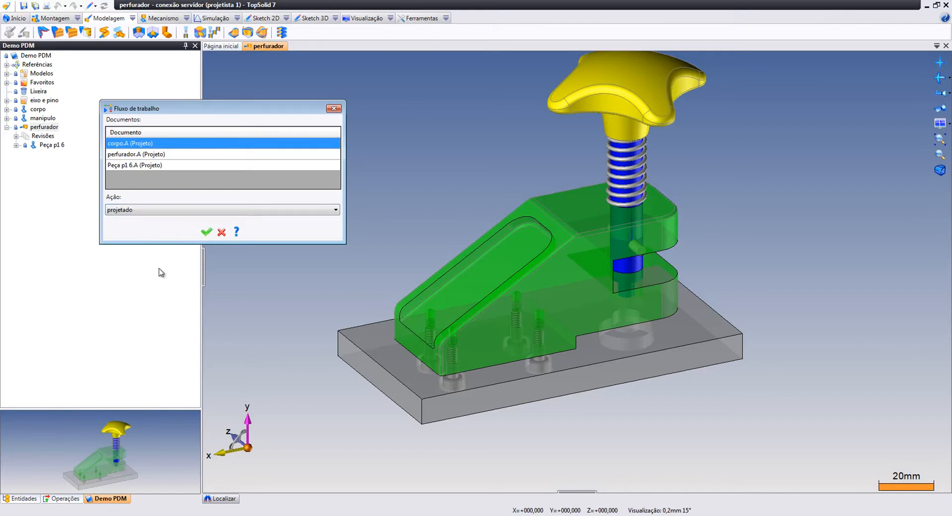
{"action": "left_click", "coordinate": [206, 232]}
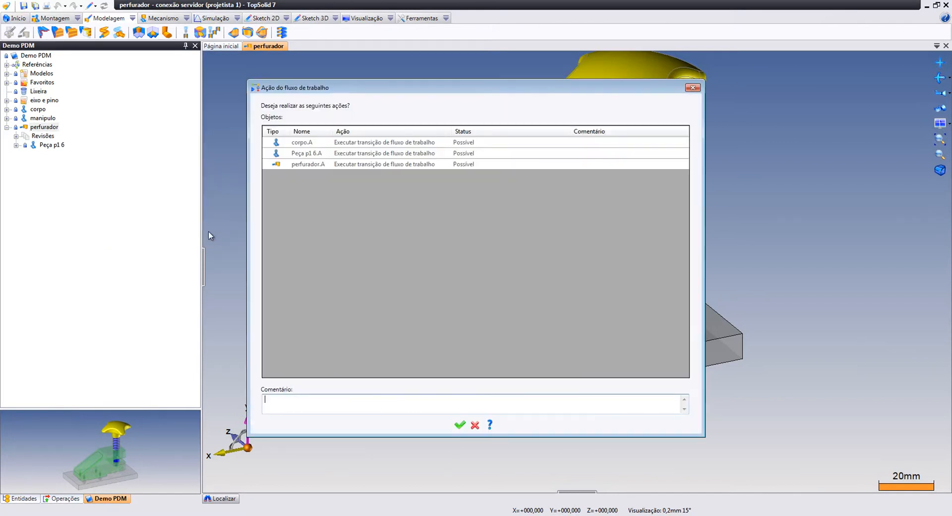
{"action": "left_click", "coordinate": [457, 425]}
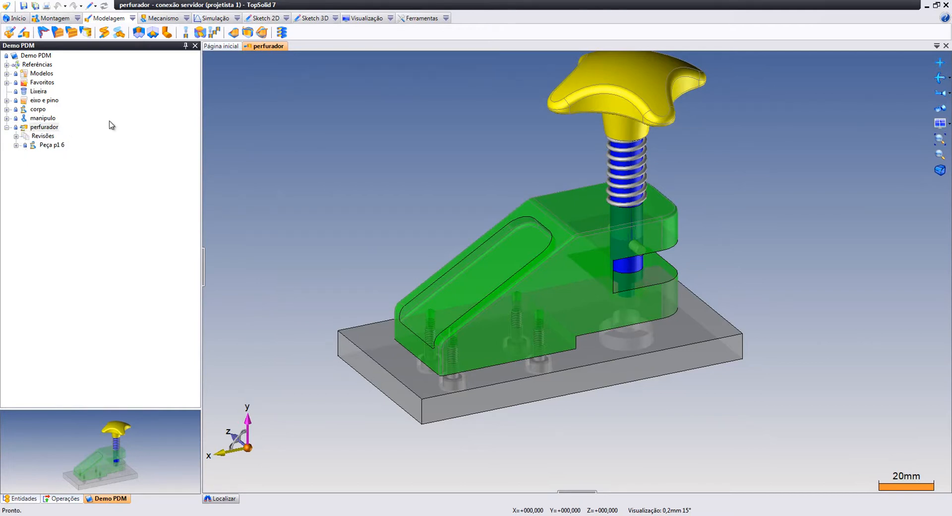
Build the six-item perfurador bill of materials, save it, and close its tab
{"action": "right_click", "coordinate": [50, 130]}
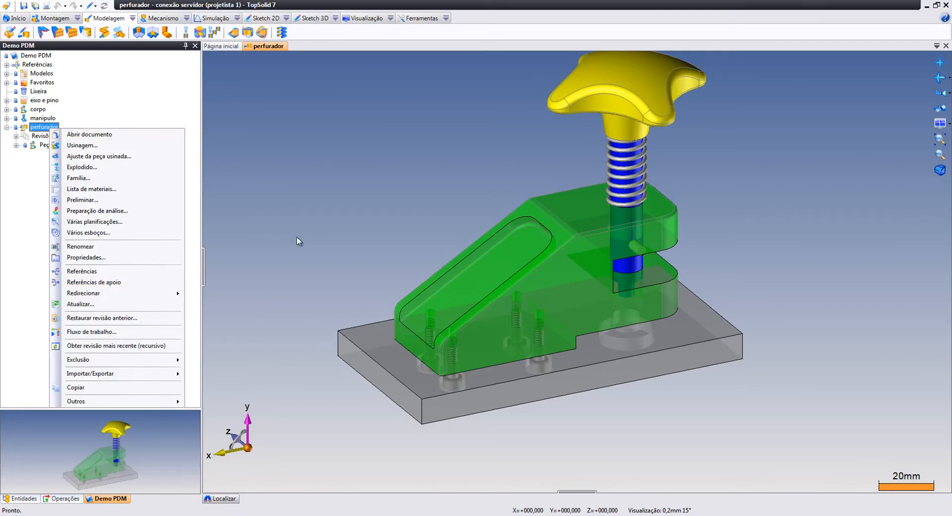
{"action": "left_click", "coordinate": [143, 189]}
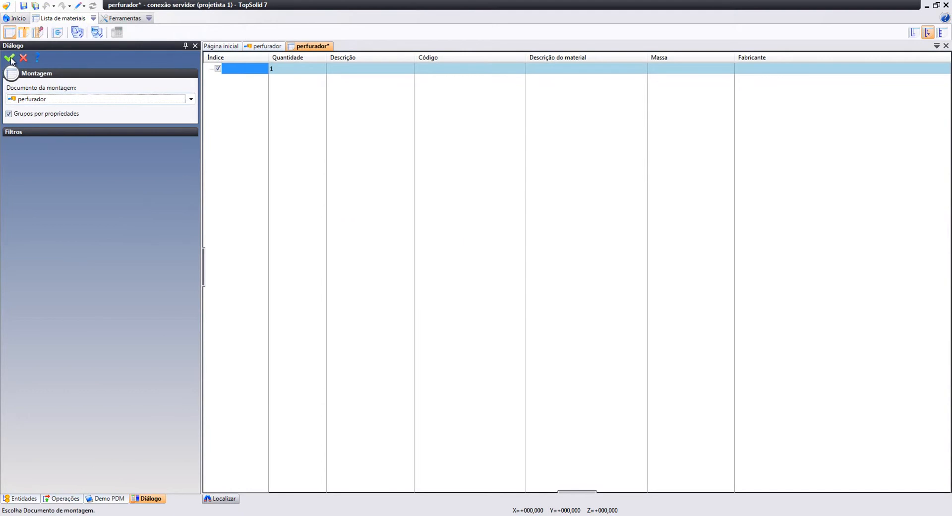
{"action": "left_click", "coordinate": [10, 58]}
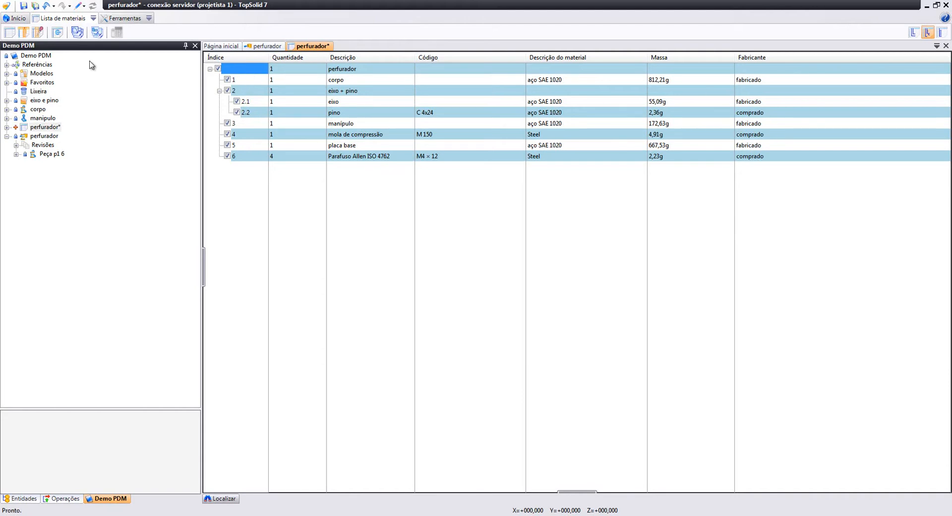
{"action": "left_click", "coordinate": [23, 6]}
{"action": "middle_click", "coordinate": [303, 46]}
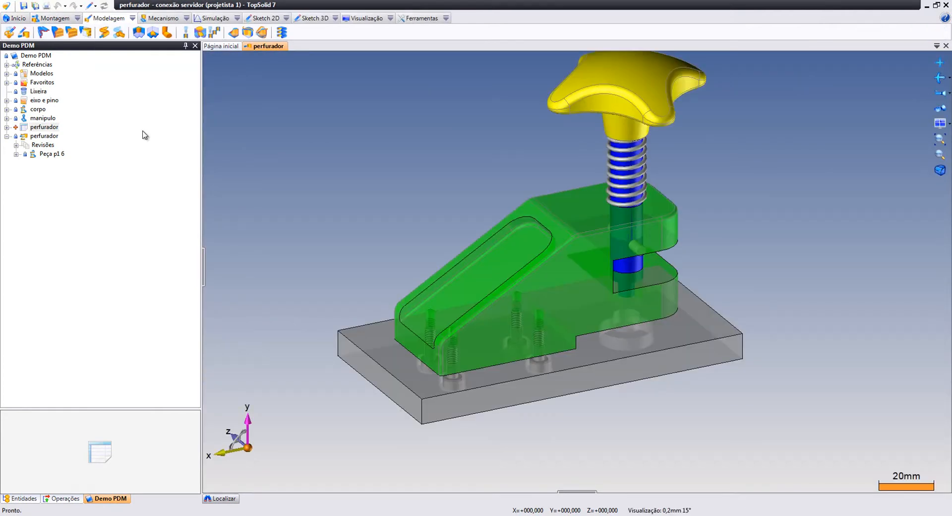
Check the perfurador bill of materials in to the PDM, then collapse the project folder
{"action": "right_click", "coordinate": [40, 128]}
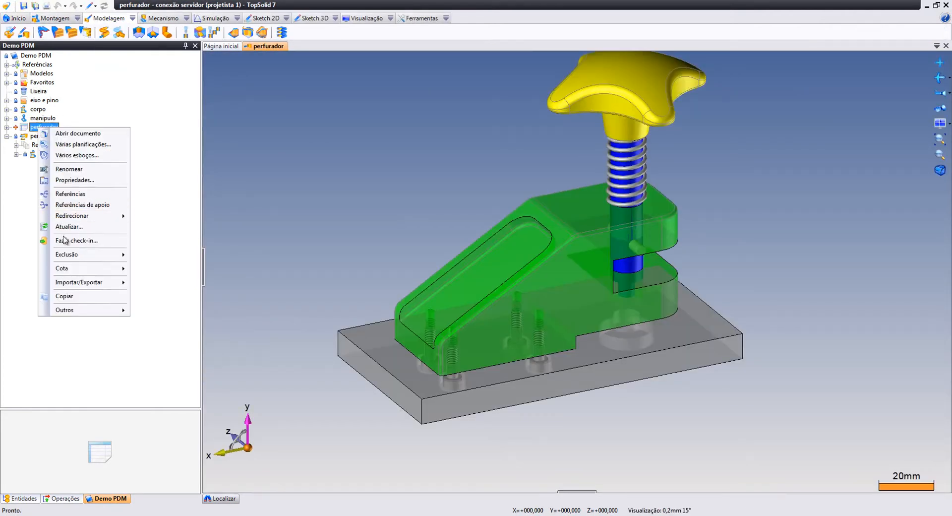
{"action": "left_click", "coordinate": [69, 240]}
{"action": "left_click", "coordinate": [459, 425]}
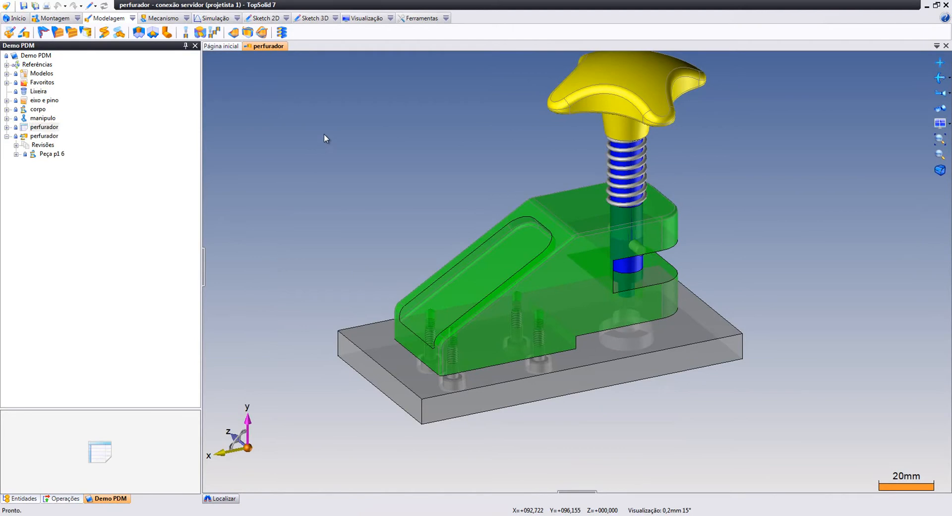
{"action": "middle_click_drag", "start_coordinate": [446, 127], "coordinate": [450, 148]}
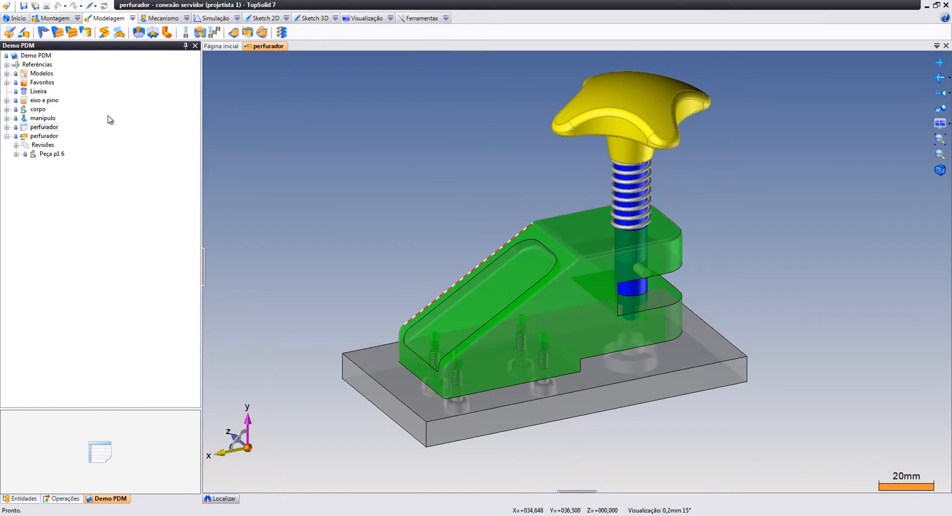
{"action": "left_click", "coordinate": [7, 137]}
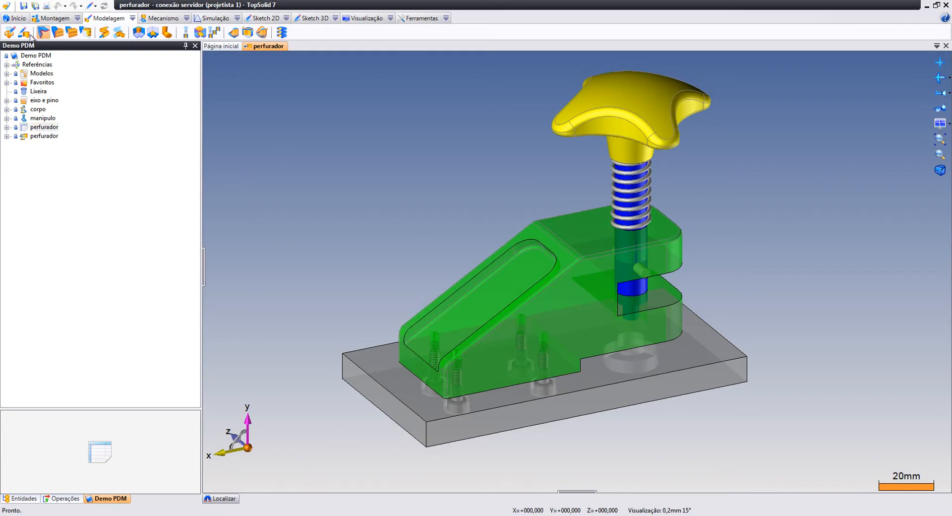
Log in to the PDM server through PDM > Conexão with the detailer user's credentials
{"action": "left_click", "coordinate": [5, 6]}
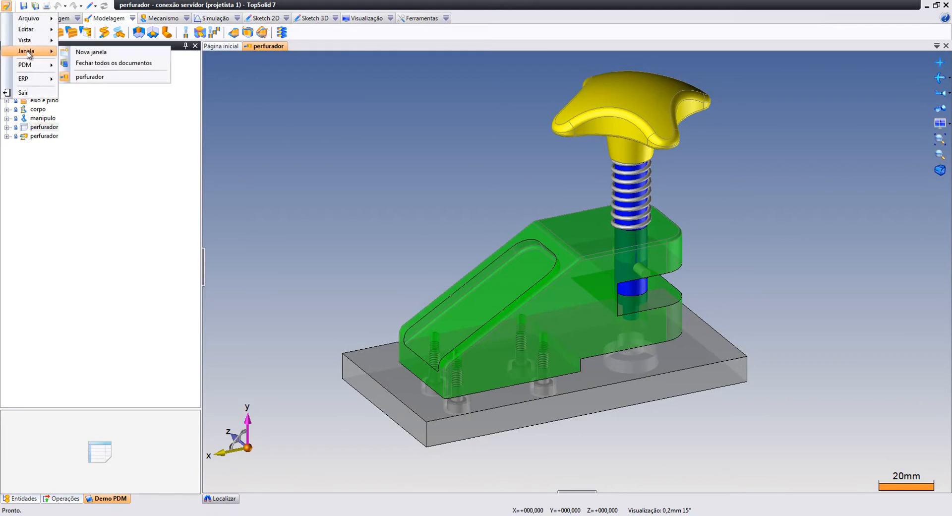
{"action": "mouse_move", "coordinate": [31, 66]}
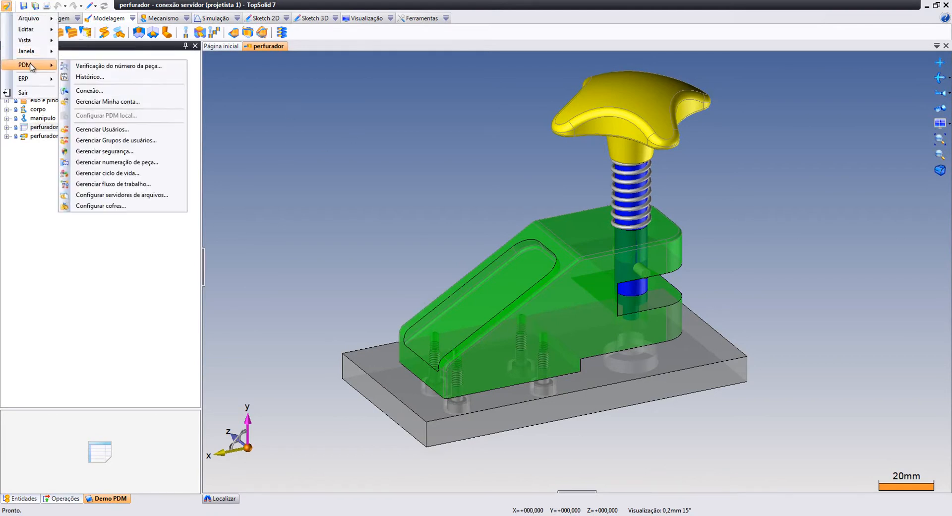
{"action": "left_click", "coordinate": [89, 91]}
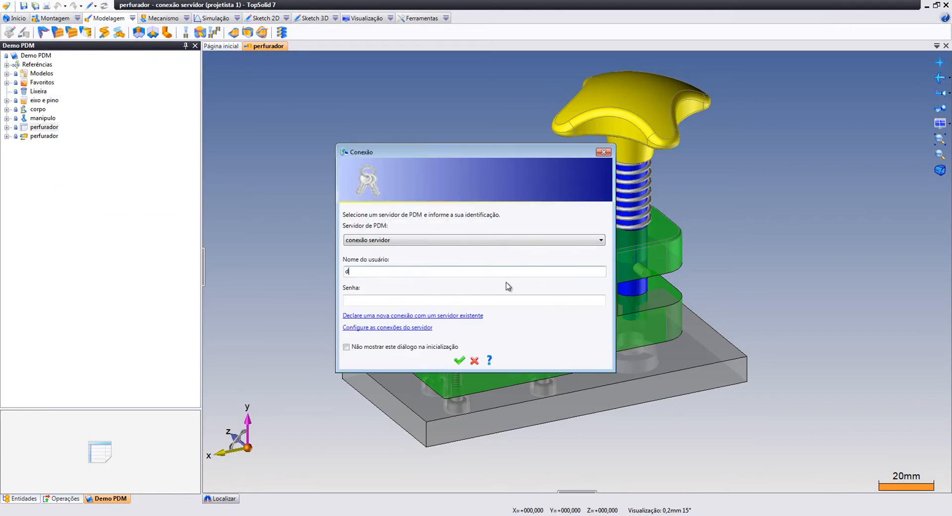
{"action": "left_click", "coordinate": [459, 360]}
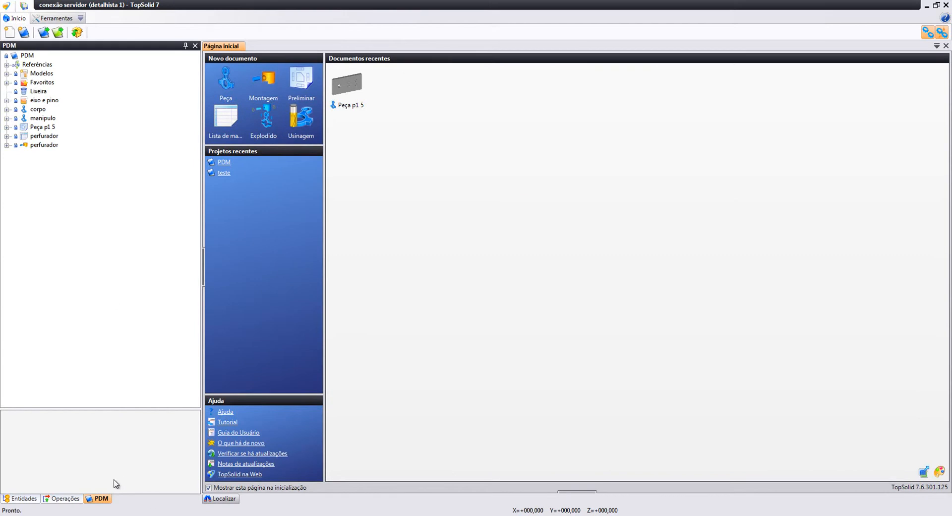
Open Demo PDM, expand perfurador, and create a Preliminar draft of part Peça p1 6
{"action": "left_click", "coordinate": [44, 33]}
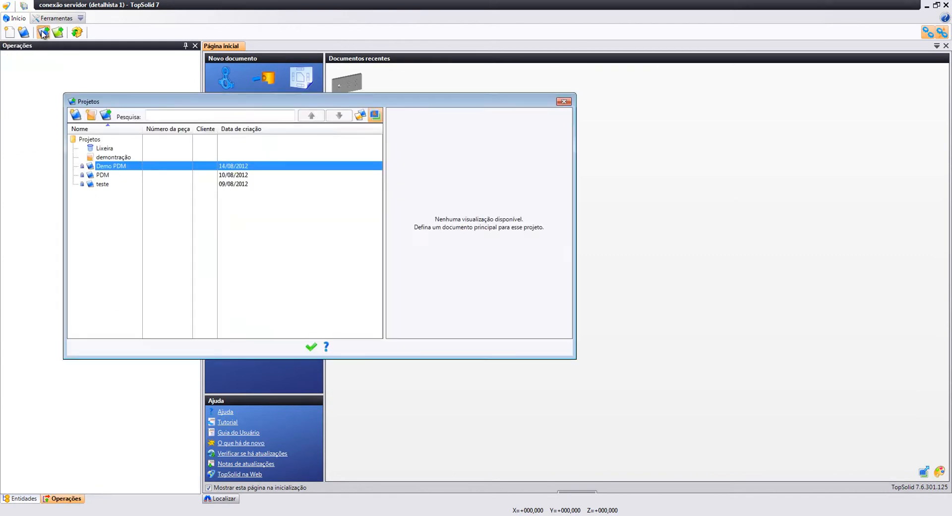
{"action": "double_click", "coordinate": [110, 167]}
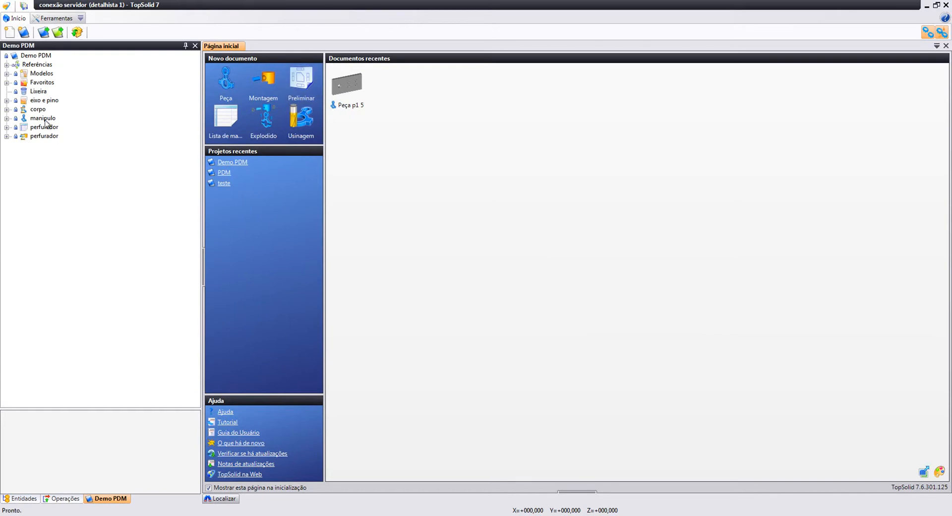
{"action": "left_click", "coordinate": [6, 136]}
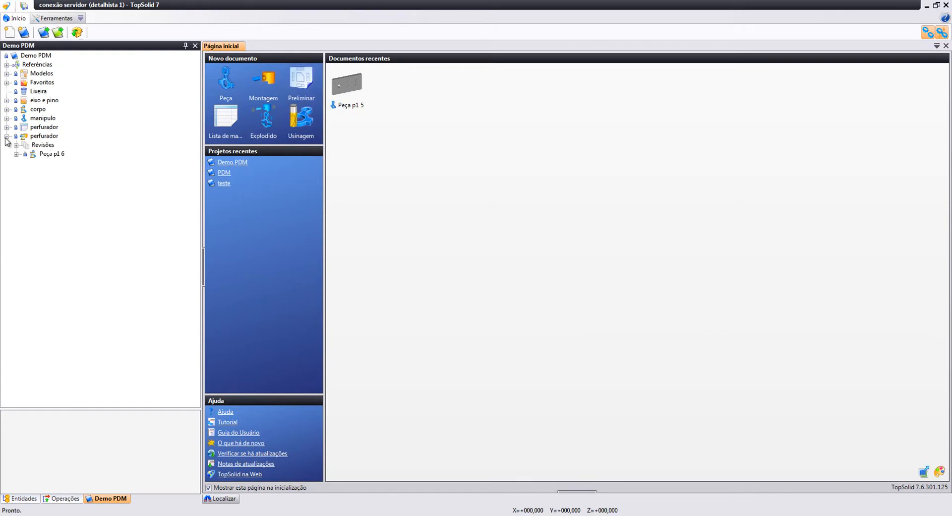
{"action": "right_click", "coordinate": [48, 154]}
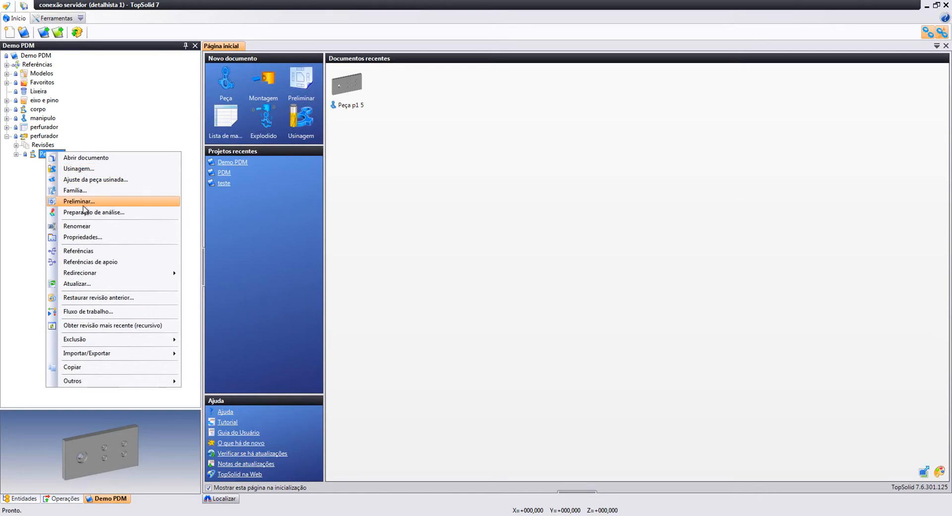
{"action": "left_click", "coordinate": [83, 205]}
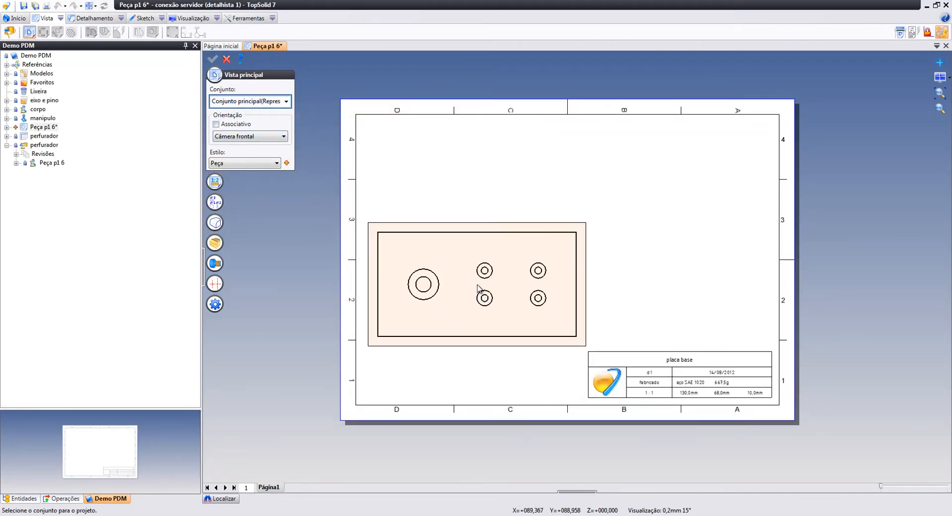
Place the base plate's main front view on the sheet, skipping the auxiliary view
{"action": "left_click", "coordinate": [492, 277]}
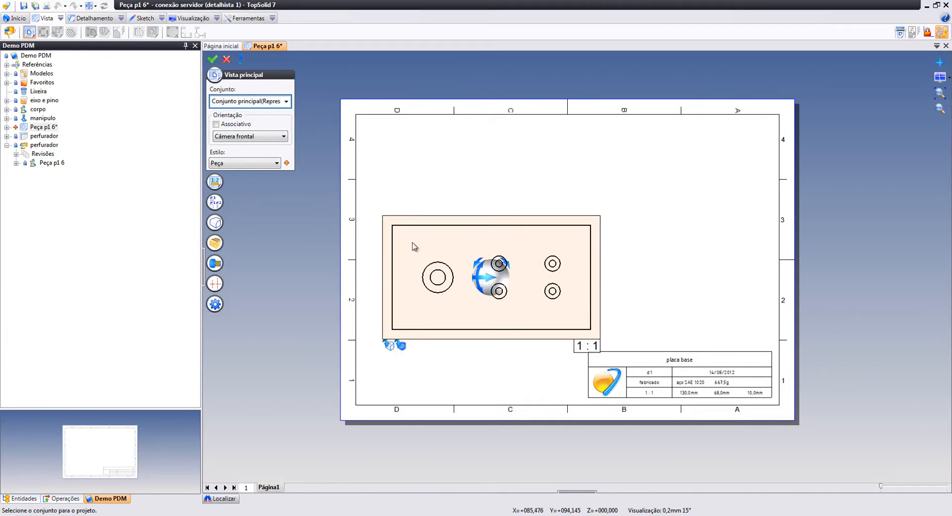
{"action": "left_click", "coordinate": [213, 59]}
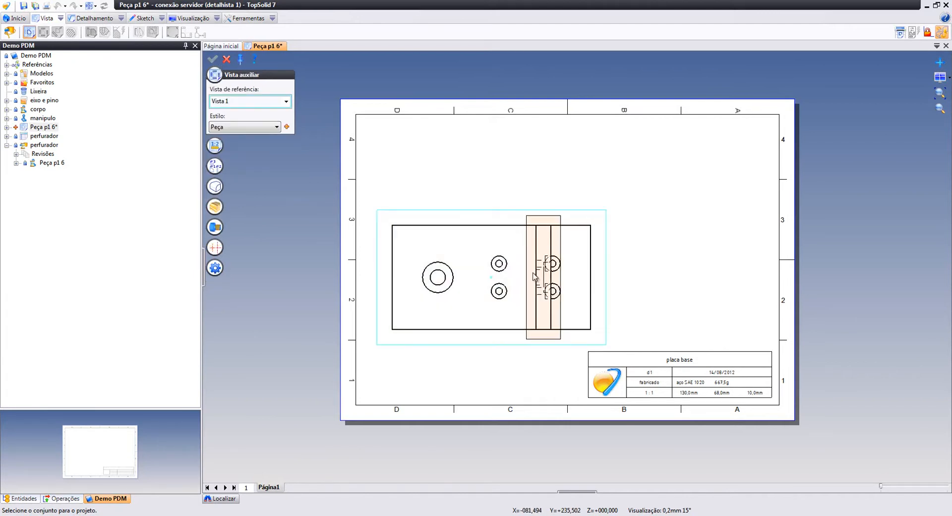
{"action": "right_click", "coordinate": [552, 283]}
{"action": "left_click", "coordinate": [570, 289]}
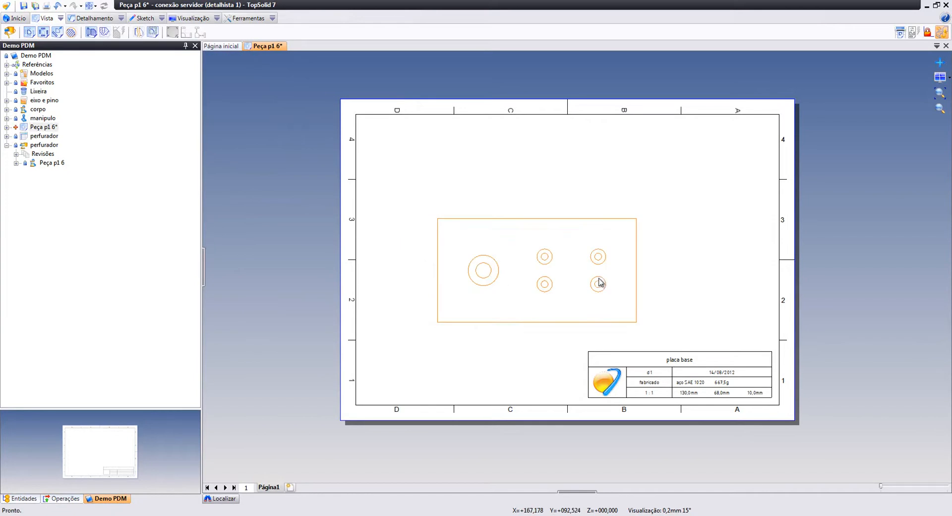
{"action": "scroll", "coordinate": [704, 380], "scroll_direction": "up", "scroll_amount": 4}
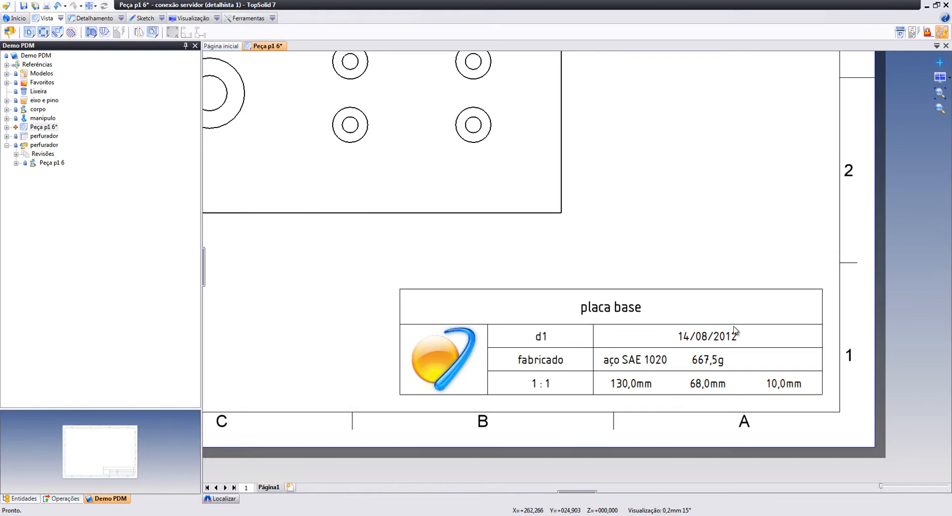
{"action": "scroll", "coordinate": [670, 246], "scroll_direction": "down", "scroll_amount": 2}
{"action": "middle_click_drag", "start_coordinate": [536, 258], "coordinate": [521, 317]}
{"action": "middle_click_drag", "start_coordinate": [483, 278], "coordinate": [531, 309]}
{"action": "scroll", "coordinate": [505, 324], "scroll_direction": "down", "scroll_amount": 1}
{"action": "left_click_drag", "start_coordinate": [503, 334], "coordinate": [505, 352]}
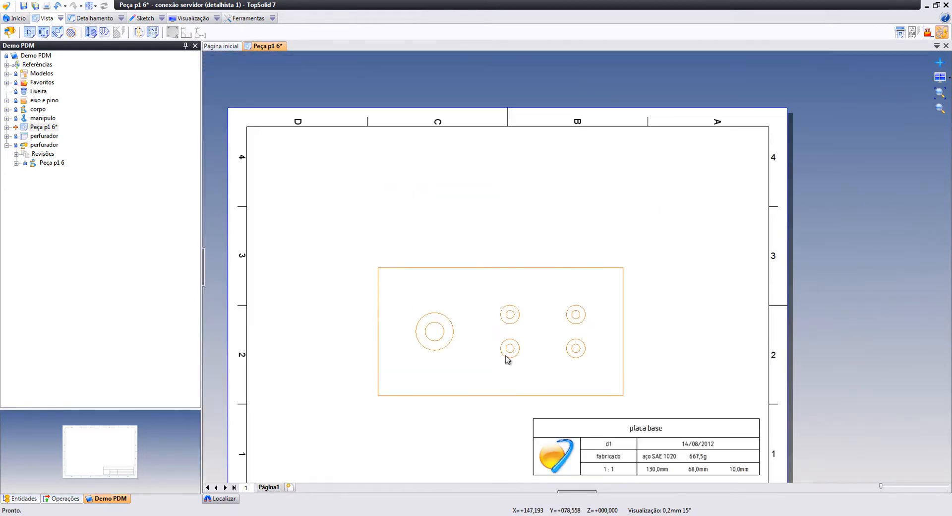
{"action": "scroll", "coordinate": [395, 323], "scroll_direction": "up", "scroll_amount": 1}
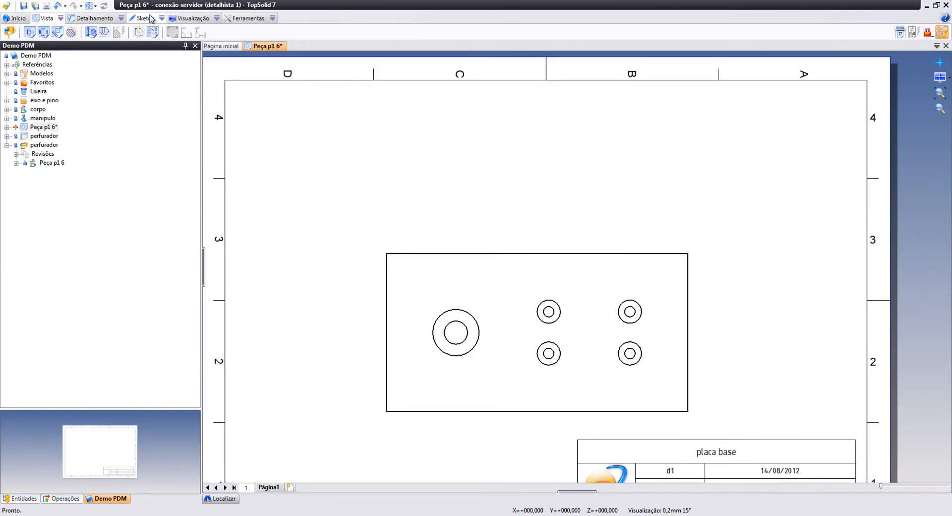
Create a hole table for Vista 1 attached Na parte superior along the sheet's top border
{"action": "left_click", "coordinate": [120, 19]}
{"action": "left_click", "coordinate": [120, 19]}
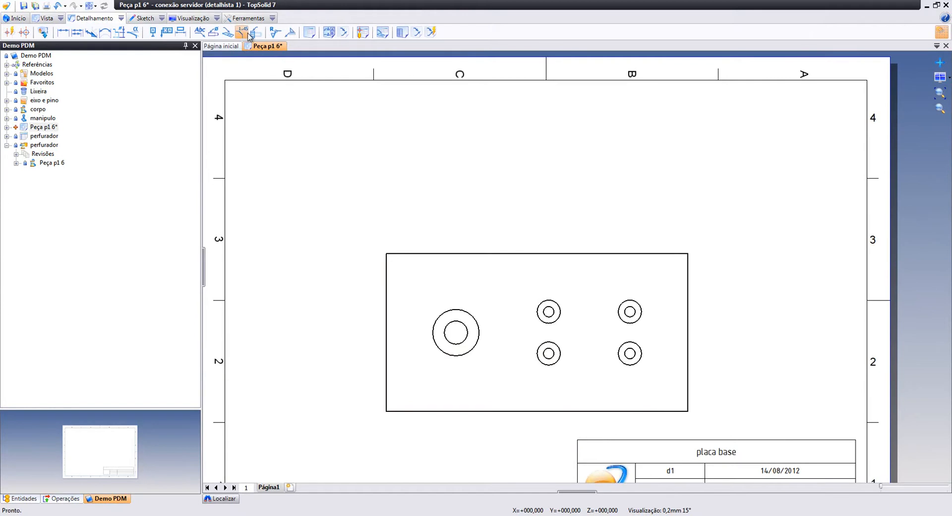
{"action": "left_click", "coordinate": [362, 32]}
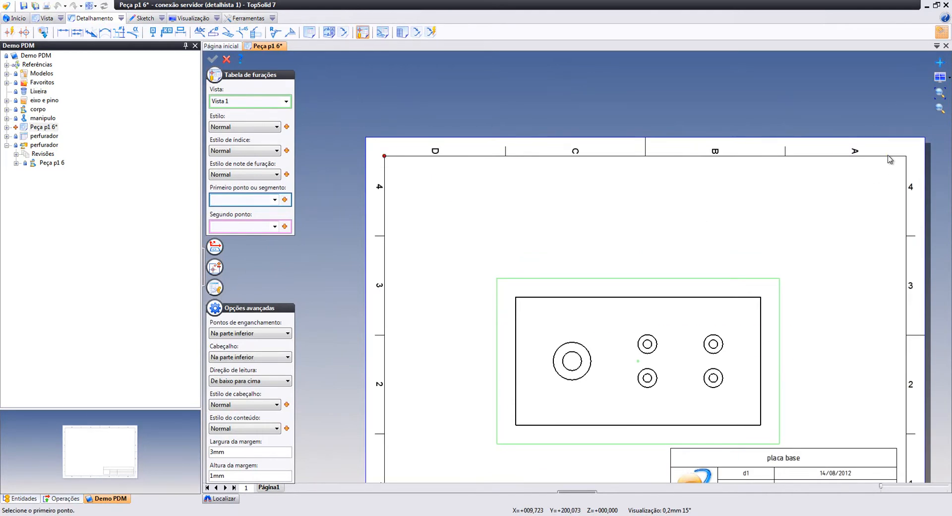
{"action": "left_click", "coordinate": [905, 158]}
{"action": "left_click", "coordinate": [906, 156]}
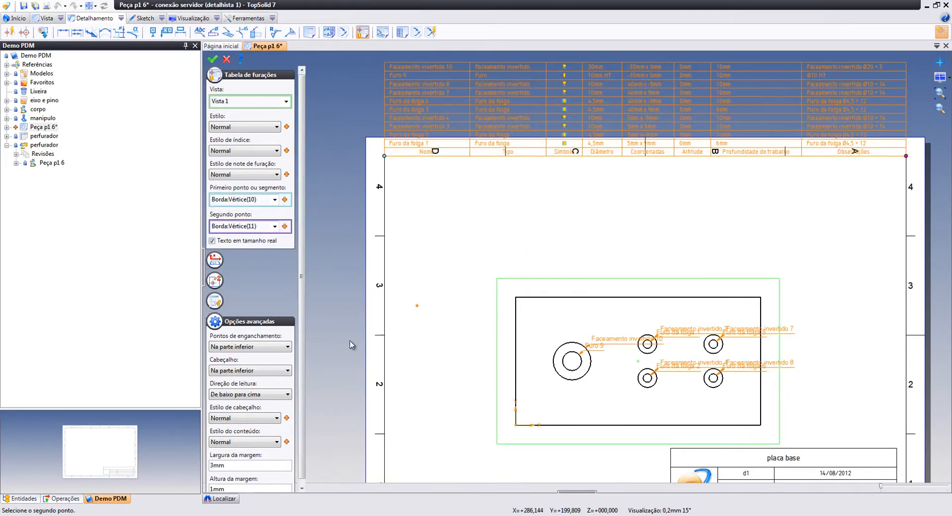
{"action": "left_click", "coordinate": [253, 349]}
{"action": "left_click", "coordinate": [238, 363]}
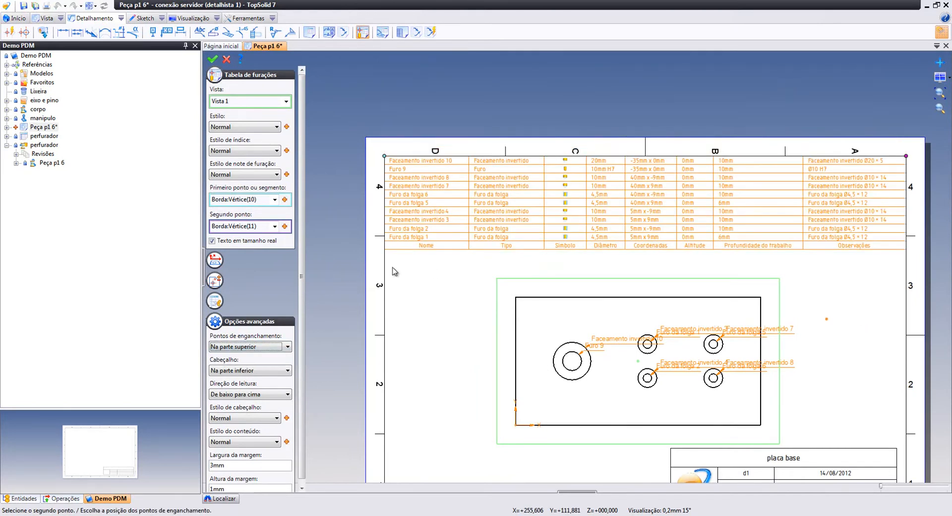
{"action": "left_click", "coordinate": [211, 60]}
Zoom and pan across the hole table to inspect its Altitude and Profundidade columns
{"action": "scroll", "coordinate": [666, 286], "scroll_direction": "up", "scroll_amount": 2}
{"action": "middle_click_drag", "start_coordinate": [524, 225], "coordinate": [526, 263]}
{"action": "scroll", "coordinate": [392, 188], "scroll_direction": "up", "scroll_amount": 2}
{"action": "middle_click_drag", "start_coordinate": [396, 184], "coordinate": [478, 235]}
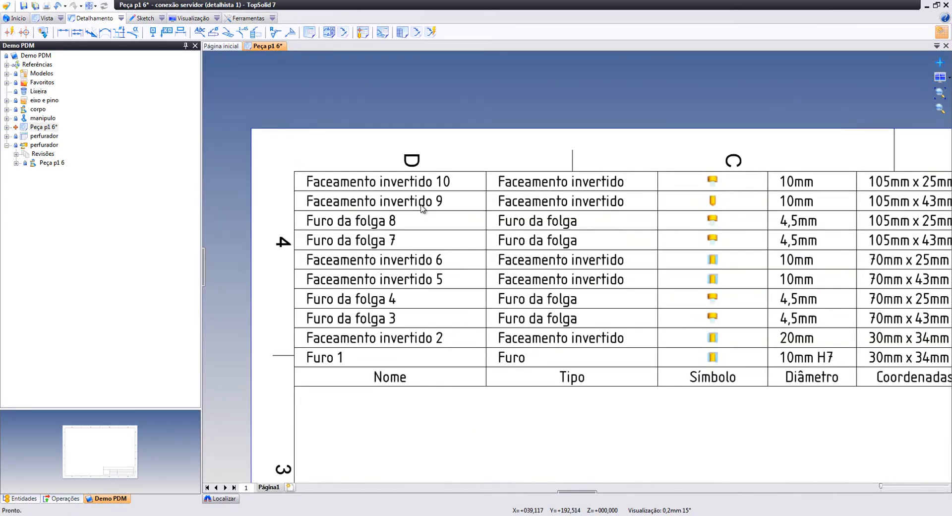
{"action": "middle_click_drag", "start_coordinate": [574, 358], "coordinate": [543, 350]}
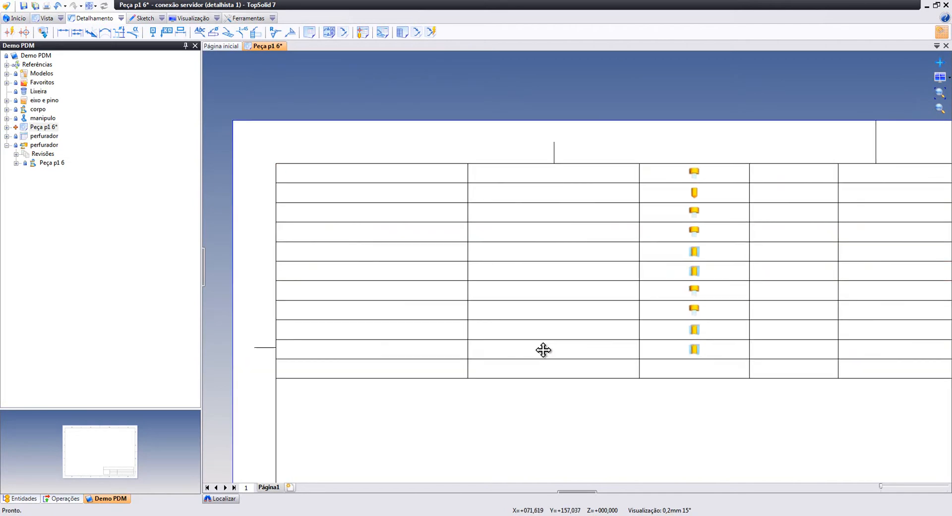
{"action": "middle_click_drag", "start_coordinate": [658, 311], "coordinate": [558, 310]}
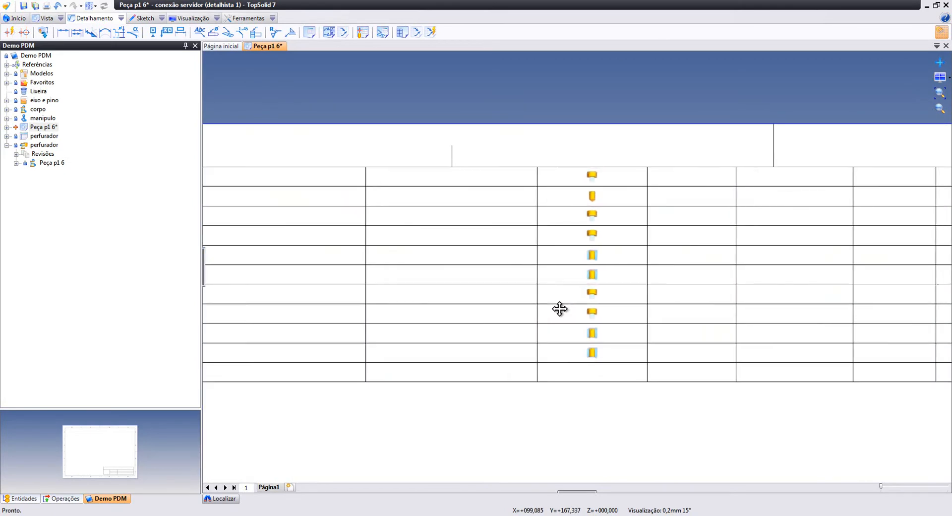
{"action": "middle_click_drag", "start_coordinate": [655, 357], "coordinate": [599, 358]}
{"action": "scroll", "coordinate": [661, 353], "scroll_direction": "up", "scroll_amount": 2}
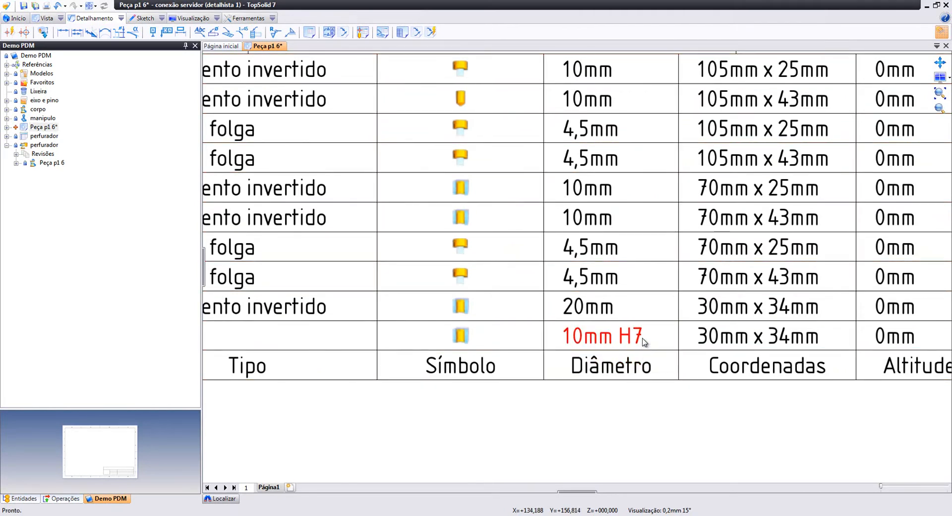
{"action": "scroll", "coordinate": [641, 336], "scroll_direction": "down", "scroll_amount": 2}
{"action": "middle_click_drag", "start_coordinate": [604, 305], "coordinate": [584, 328]}
{"action": "middle_click_drag", "start_coordinate": [720, 331], "coordinate": [525, 325]}
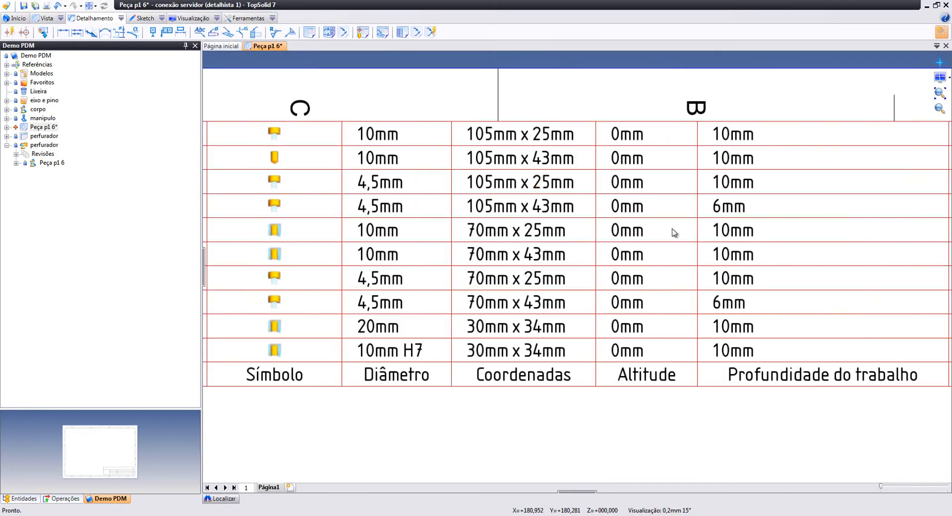
{"action": "scroll", "coordinate": [694, 371], "scroll_direction": "down", "scroll_amount": 2}
{"action": "mouse_move", "coordinate": [764, 364]}
{"action": "middle_mouse_down"}
{"action": "mouse_move", "coordinate": [690, 372]}
{"action": "mouse_move", "coordinate": [710, 356]}
{"action": "mouse_move", "coordinate": [664, 347]}
{"action": "middle_mouse_up"}
{"action": "scroll", "coordinate": [631, 372], "scroll_direction": "up", "scroll_amount": 2}
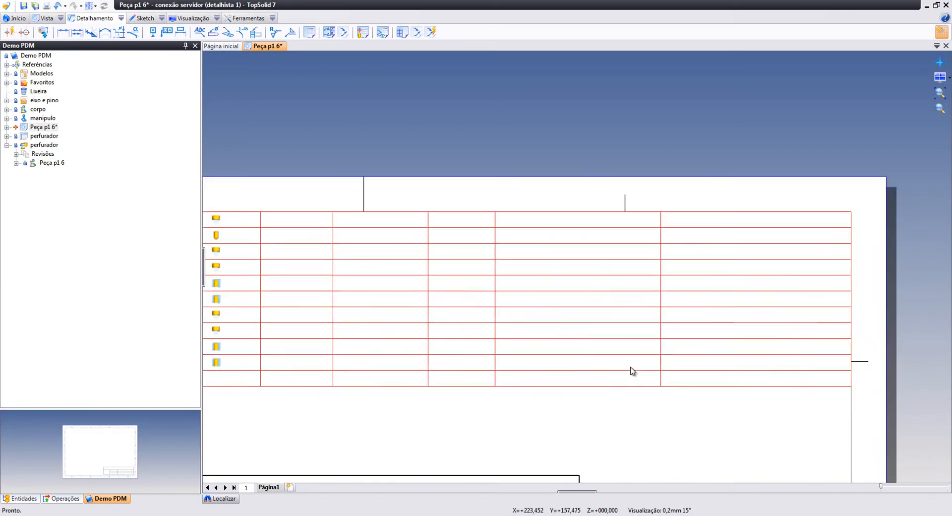
{"action": "scroll", "coordinate": [684, 365], "scroll_direction": "up", "scroll_amount": 5}
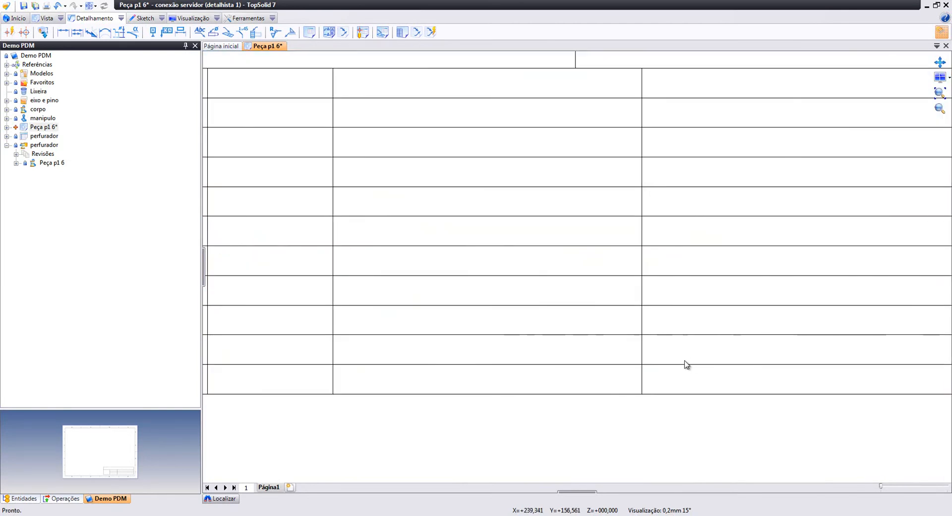
{"action": "scroll", "coordinate": [446, 365], "scroll_direction": "down", "scroll_amount": 7}
{"action": "middle_click_drag", "start_coordinate": [560, 271], "coordinate": [745, 127]}
{"action": "scroll", "coordinate": [508, 255], "scroll_direction": "up", "scroll_amount": 3}
Drag the Furo, Furo da folga and Faceamento invertido labels apart so none overlap
{"action": "mouse_move", "coordinate": [485, 268]}
{"action": "left_mouse_down"}
{"action": "mouse_move", "coordinate": [340, 187]}
{"action": "mouse_move", "coordinate": [250, 209]}
{"action": "mouse_move", "coordinate": [276, 227]}
{"action": "mouse_move", "coordinate": [262, 115]}
{"action": "mouse_move", "coordinate": [251, 146]}
{"action": "left_mouse_up"}
{"action": "left_click_drag", "start_coordinate": [411, 276], "coordinate": [442, 229]}
{"action": "left_click_drag", "start_coordinate": [588, 334], "coordinate": [442, 415]}
{"action": "left_click_drag", "start_coordinate": [609, 320], "coordinate": [491, 313]}
{"action": "left_click_drag", "start_coordinate": [647, 253], "coordinate": [665, 198]}
{"action": "left_click_drag", "start_coordinate": [742, 214], "coordinate": [860, 240]}
{"action": "middle_click_drag", "start_coordinate": [860, 204], "coordinate": [623, 306]}
{"action": "left_click_drag", "start_coordinate": [627, 303], "coordinate": [726, 247]}
{"action": "left_click_drag", "start_coordinate": [652, 377], "coordinate": [761, 387]}
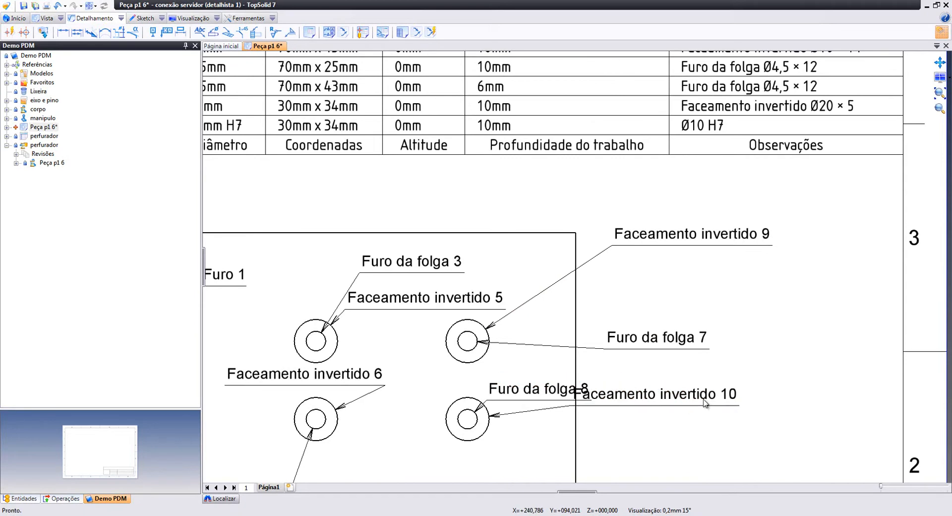
{"action": "left_click_drag", "start_coordinate": [544, 404], "coordinate": [662, 469]}
Shift the plate view slightly left and recentre the drawing sheet
{"action": "scroll", "coordinate": [546, 353], "scroll_direction": "down", "scroll_amount": 3}
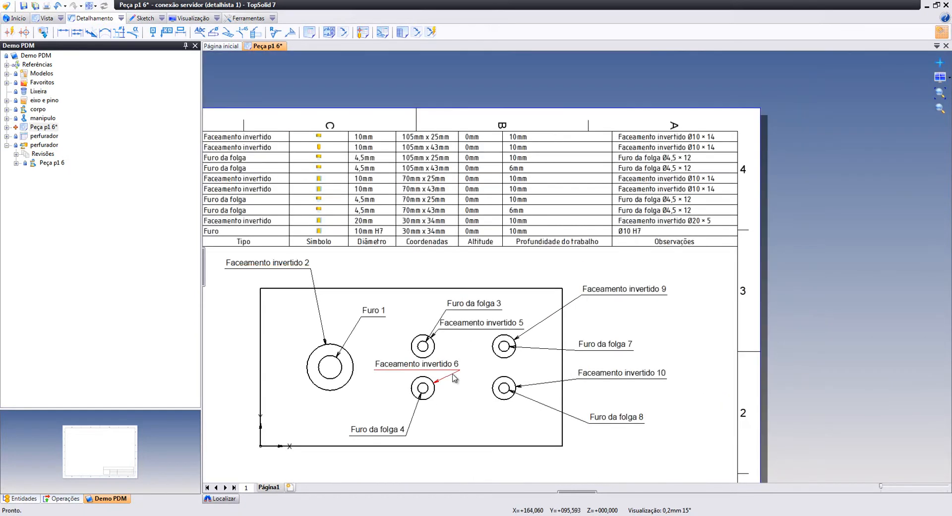
{"action": "middle_click_drag", "start_coordinate": [453, 376], "coordinate": [563, 273]}
{"action": "left_click_drag", "start_coordinate": [541, 347], "coordinate": [520, 351]}
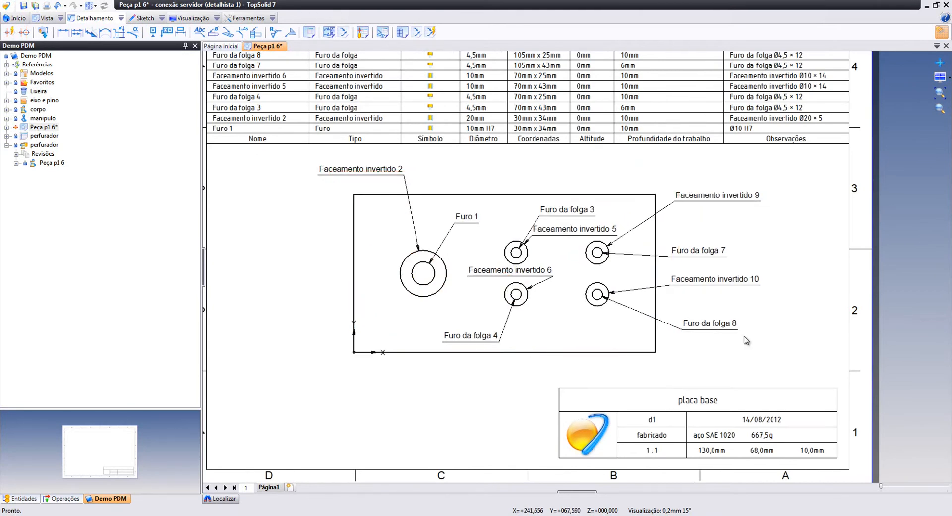
{"action": "scroll", "coordinate": [540, 281], "scroll_direction": "down", "scroll_amount": 2}
{"action": "middle_click_drag", "start_coordinate": [436, 265], "coordinate": [503, 278]}
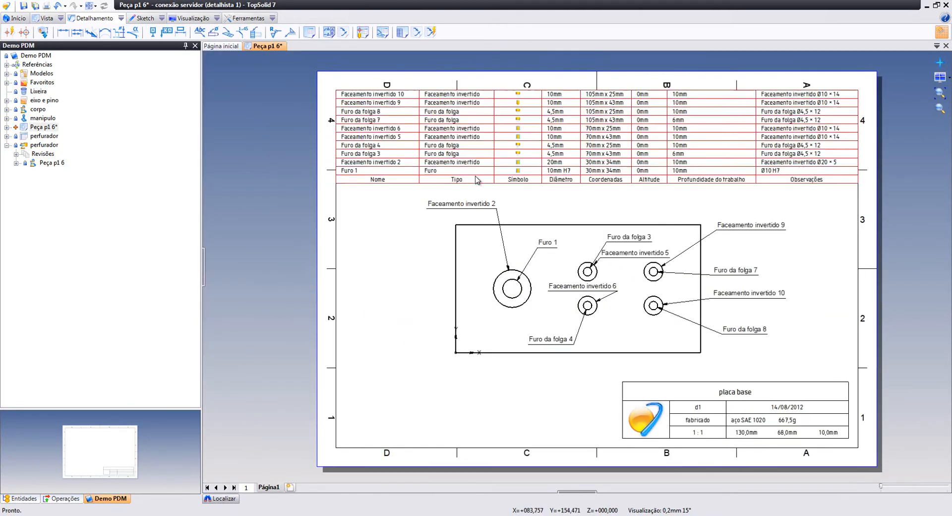
Check in Peça p1 6 and rename it to 'desenho placa base'
{"action": "right_click", "coordinate": [55, 127]}
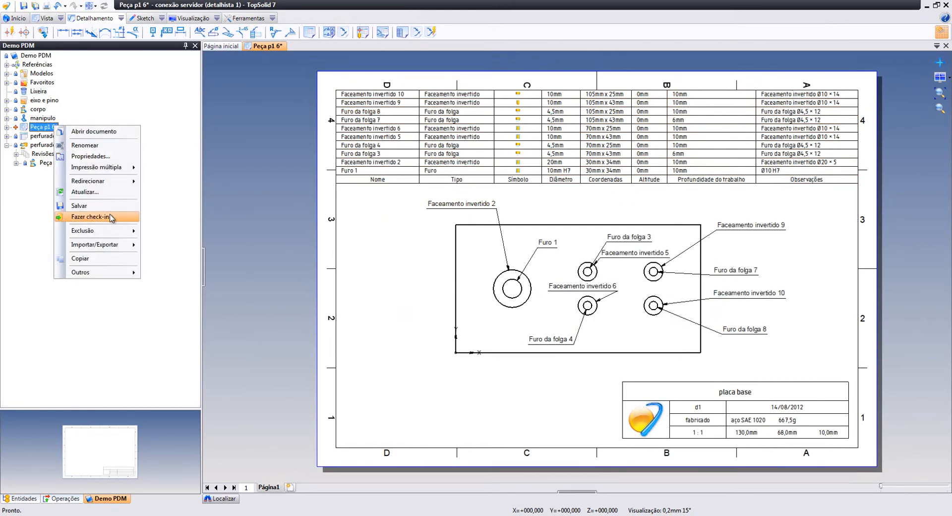
{"action": "left_click", "coordinate": [107, 218]}
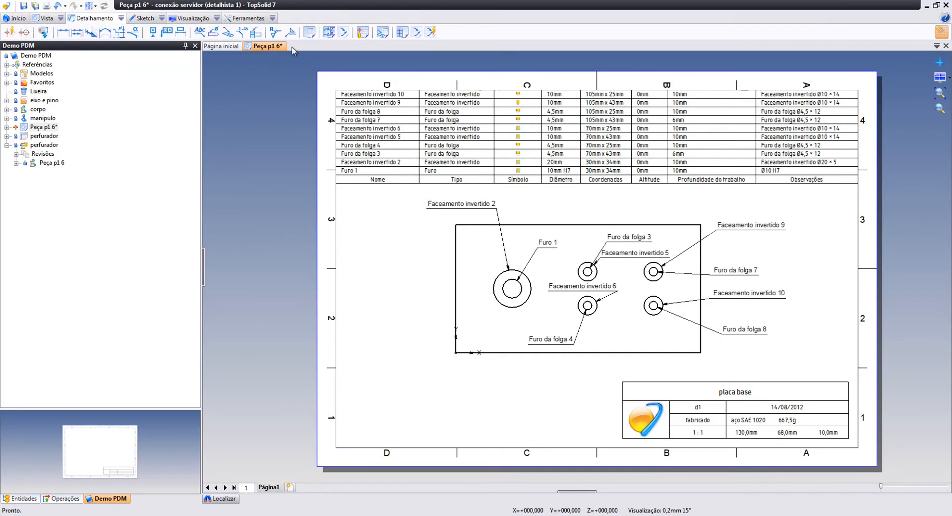
{"action": "left_click", "coordinate": [55, 129]}
{"action": "left_click", "coordinate": [56, 130]}
{"action": "type", "text": "desenho placa basa"}
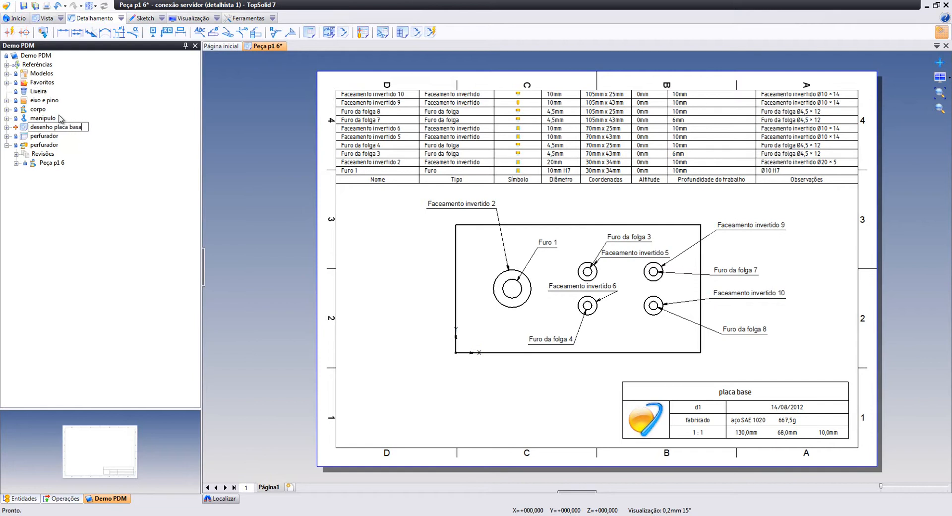
{"action": "key", "text": "BackSpace"}
{"action": "type", "text": "e"}
{"action": "key", "text": "Return"}
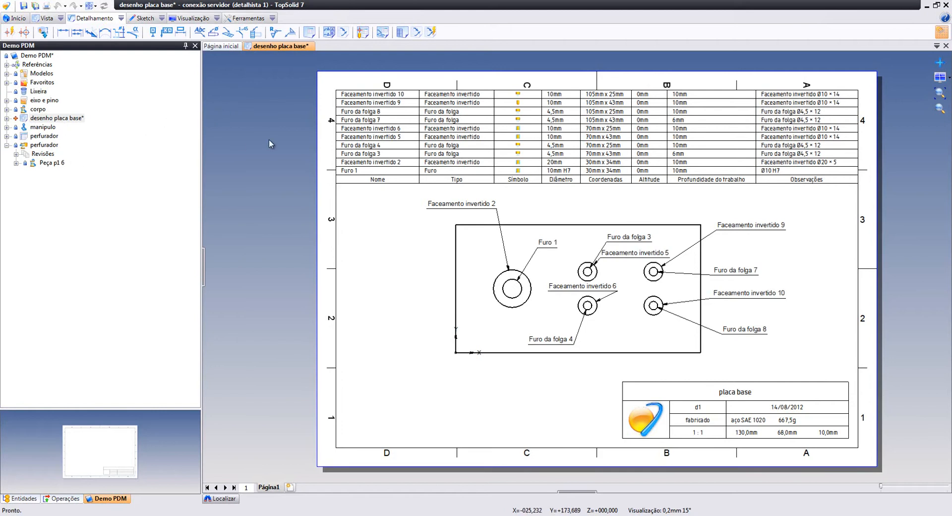
Save the desenho placa base drawing and check it in
{"action": "right_click", "coordinate": [73, 117]}
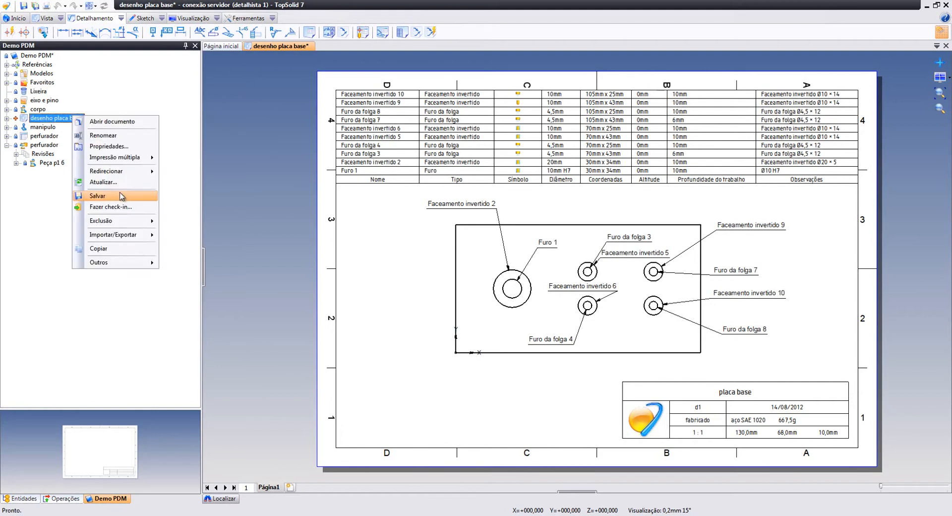
{"action": "left_click", "coordinate": [115, 208]}
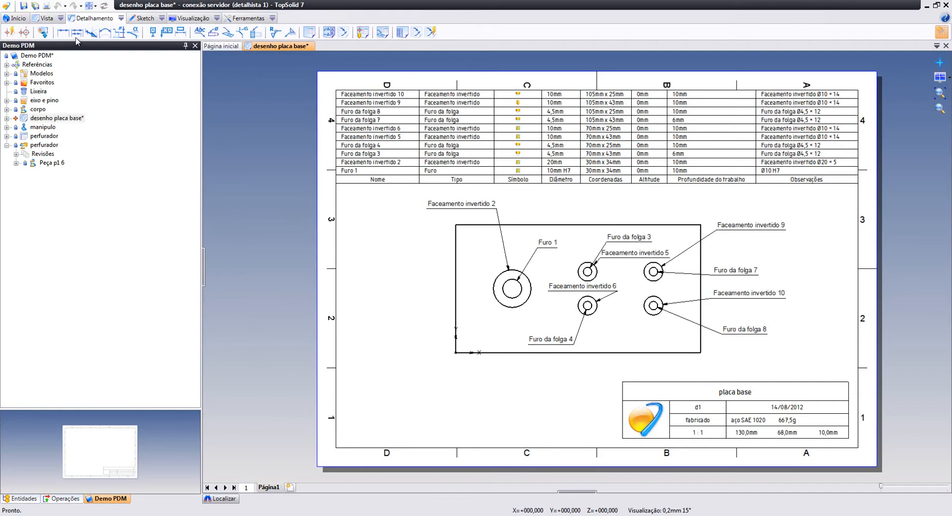
{"action": "right_click", "coordinate": [68, 120]}
{"action": "left_click", "coordinate": [112, 221]}
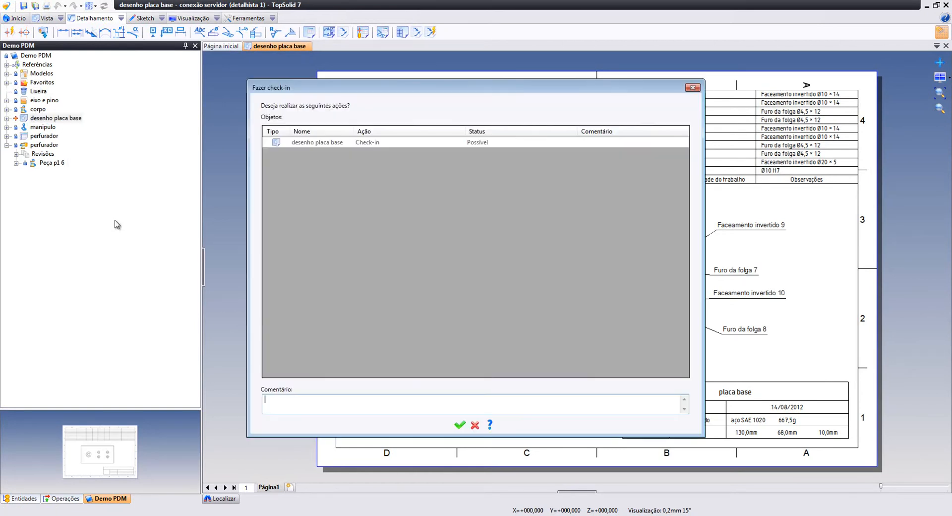
{"action": "left_click", "coordinate": [458, 425]}
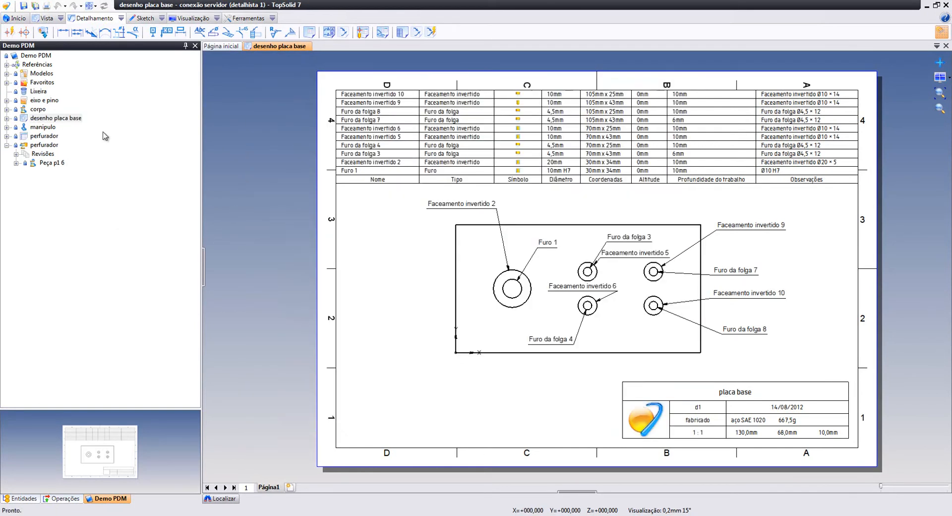
Run the detalhamento workflow action on the drawing and confirm it
{"action": "right_click", "coordinate": [78, 121]}
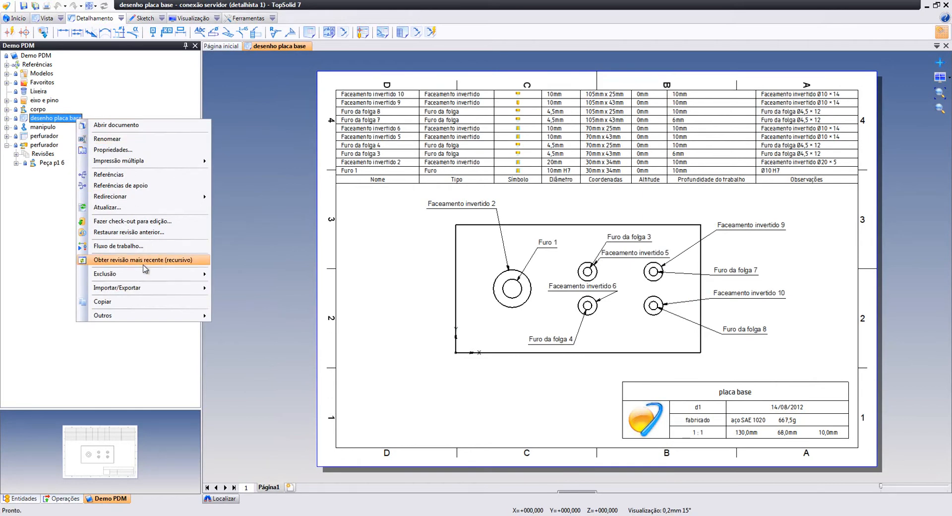
{"action": "left_click", "coordinate": [145, 246]}
{"action": "left_click", "coordinate": [160, 211]}
{"action": "left_click", "coordinate": [157, 220]}
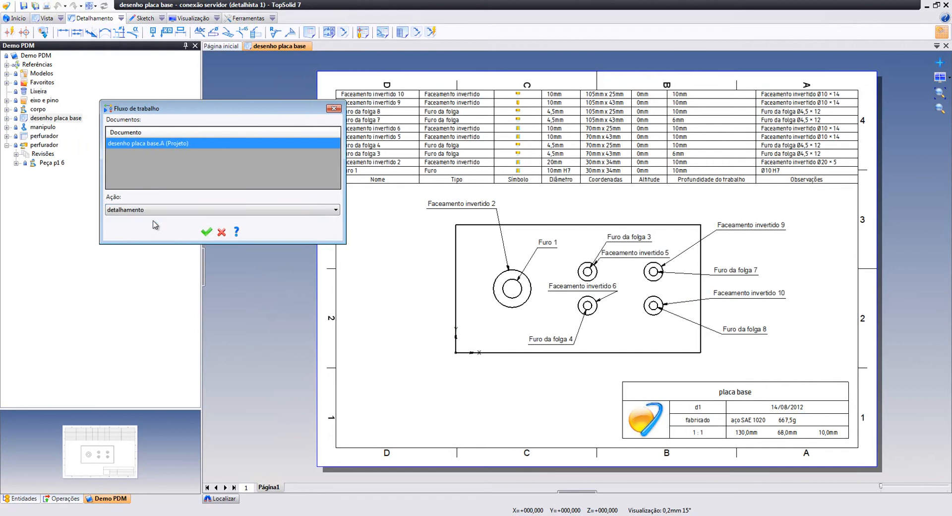
{"action": "left_click", "coordinate": [207, 233]}
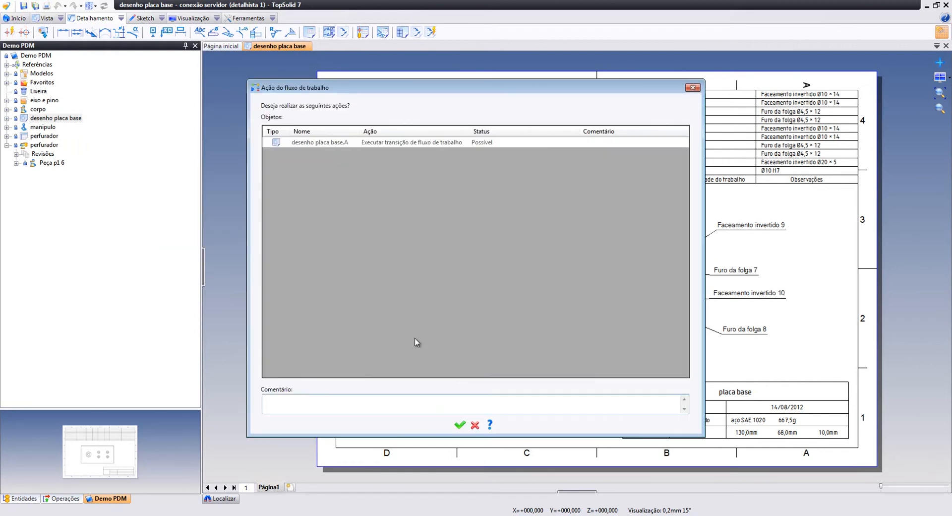
{"action": "left_click", "coordinate": [459, 424]}
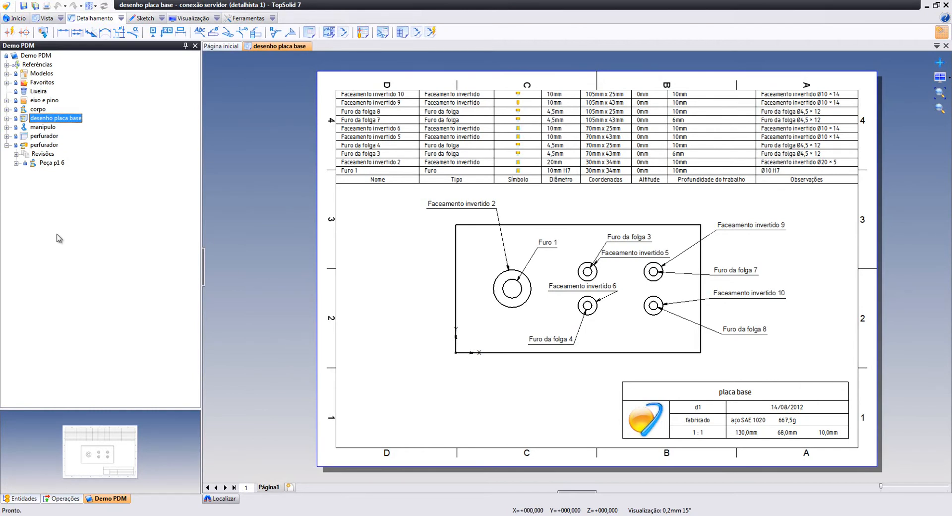
Select the desenho placa base document and collapse the second perfurador project
{"action": "left_click", "coordinate": [229, 166]}
{"action": "left_click", "coordinate": [5, 145]}
{"action": "left_click", "coordinate": [7, 145]}
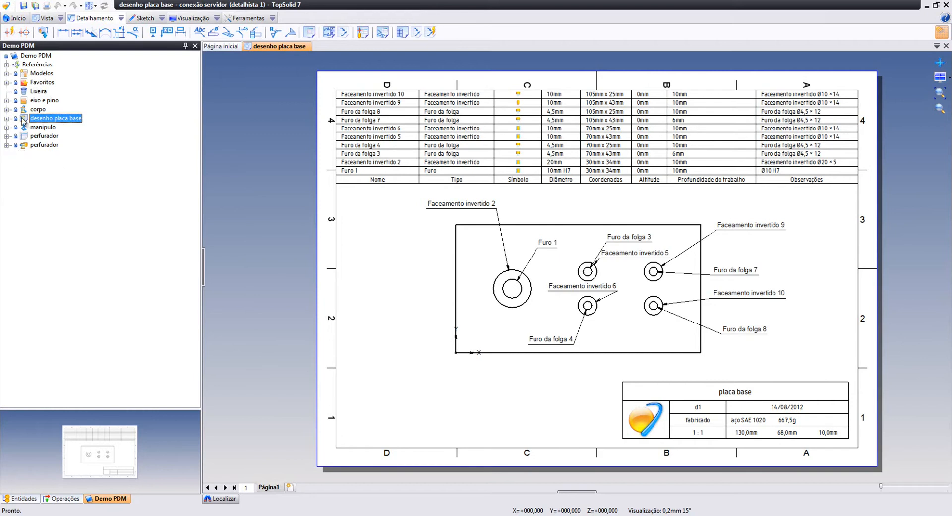
{"action": "left_click", "coordinate": [344, 51]}
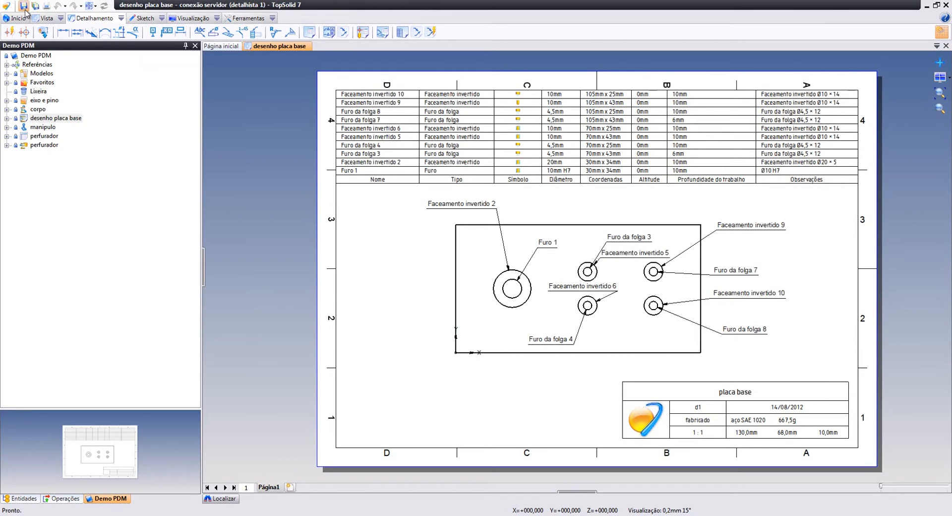
Log in to the PDM server under the manager account and show the projects list
{"action": "left_click", "coordinate": [7, 7]}
{"action": "mouse_move", "coordinate": [34, 67]}
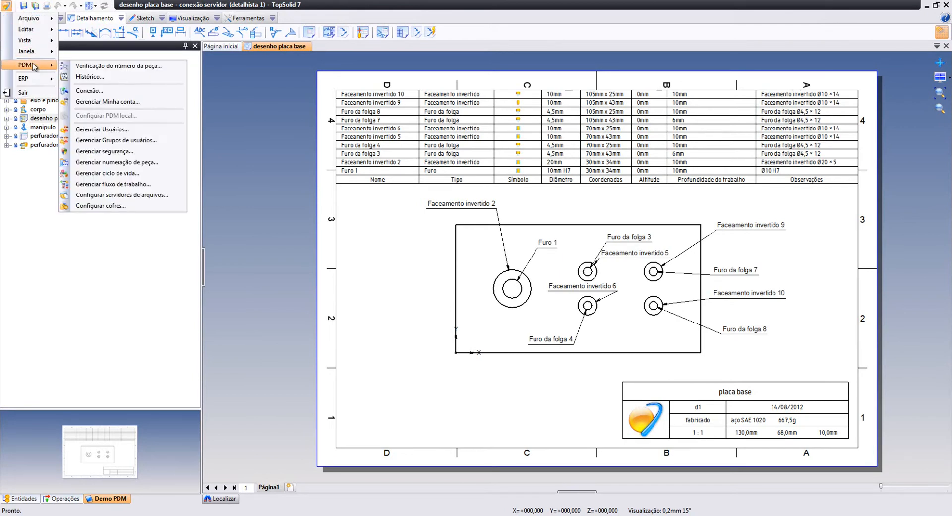
{"action": "left_click", "coordinate": [89, 90]}
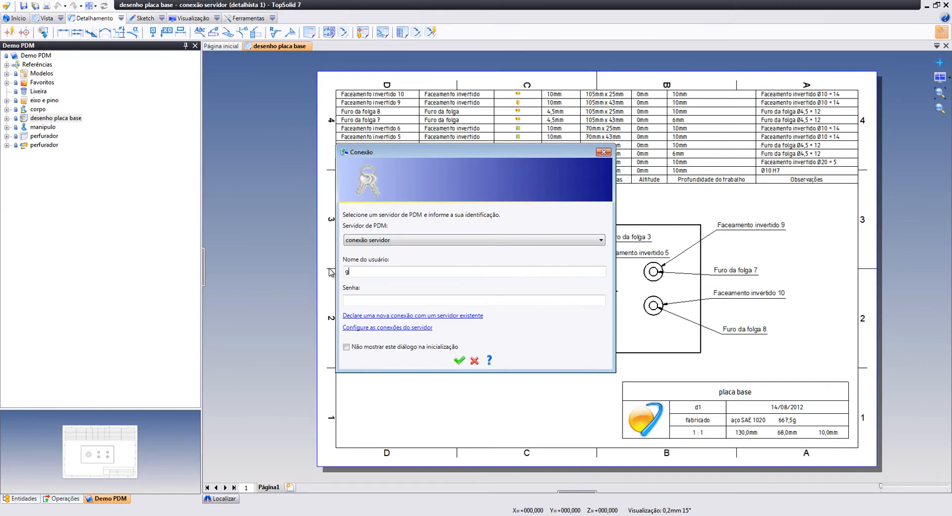
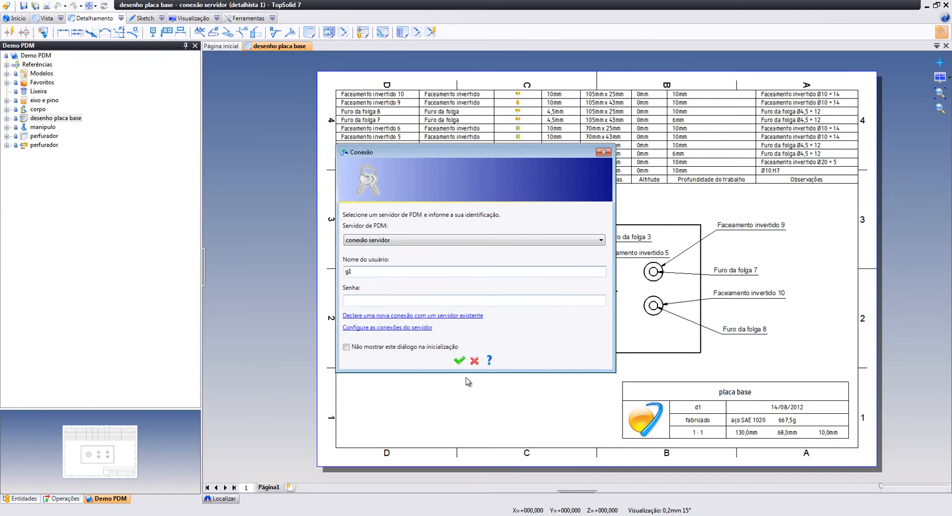
{"action": "left_click", "coordinate": [459, 360]}
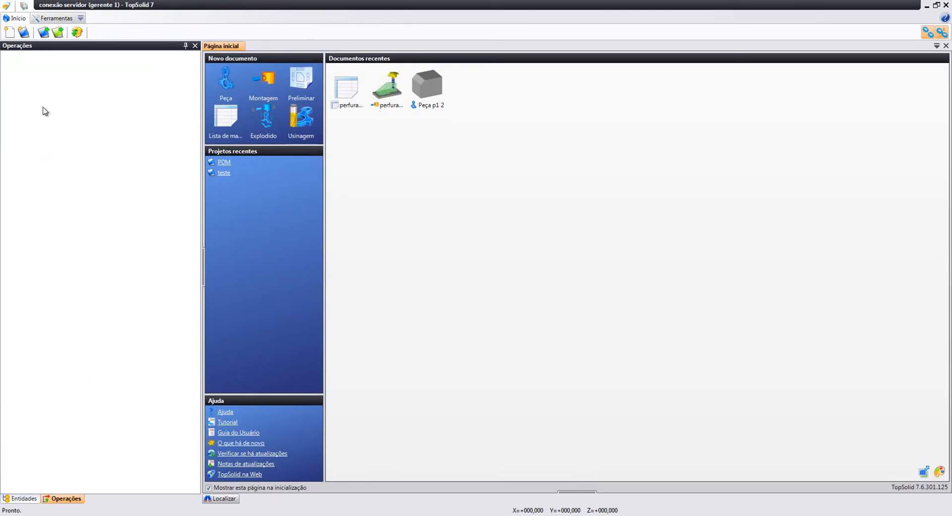
{"action": "left_click", "coordinate": [44, 33]}
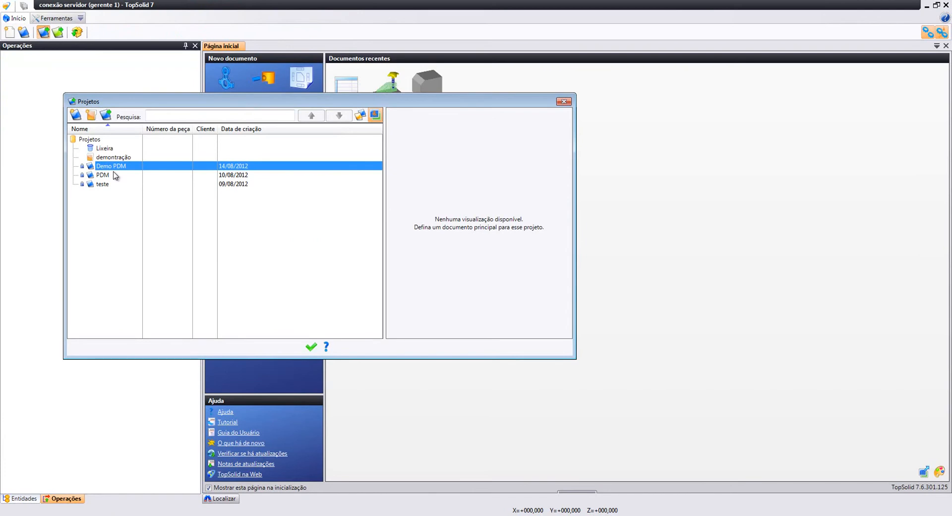
Open Demo PDM and list its pending Aprovações for perfurador.A and desenho placa base.A
{"action": "double_click", "coordinate": [124, 168]}
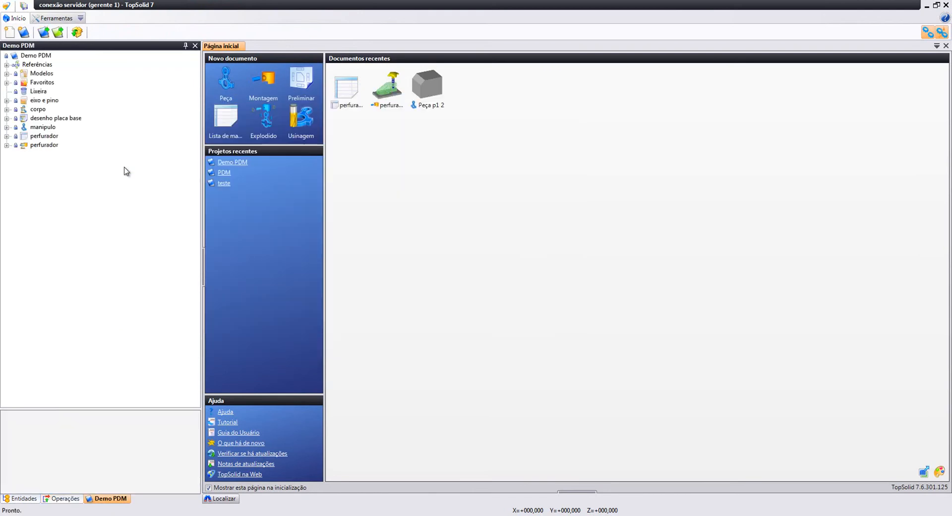
{"action": "left_click", "coordinate": [7, 5]}
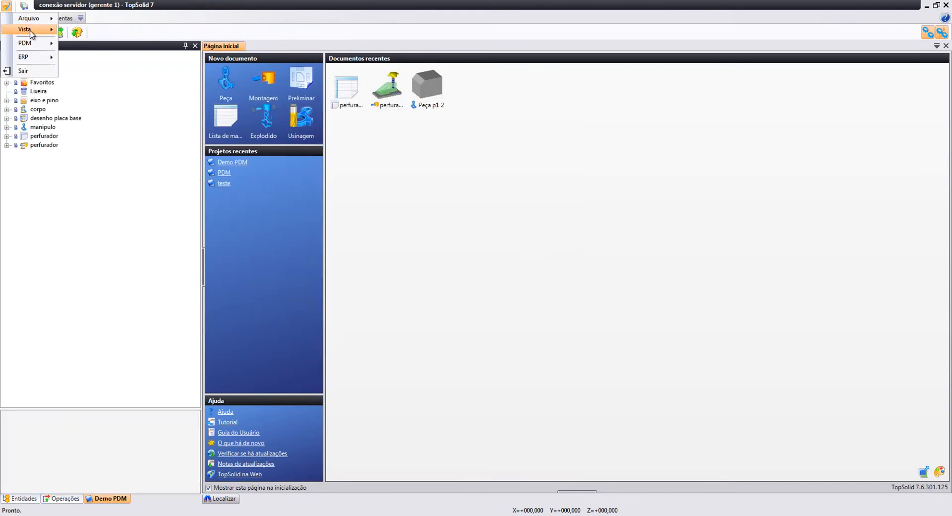
{"action": "mouse_move", "coordinate": [29, 29]}
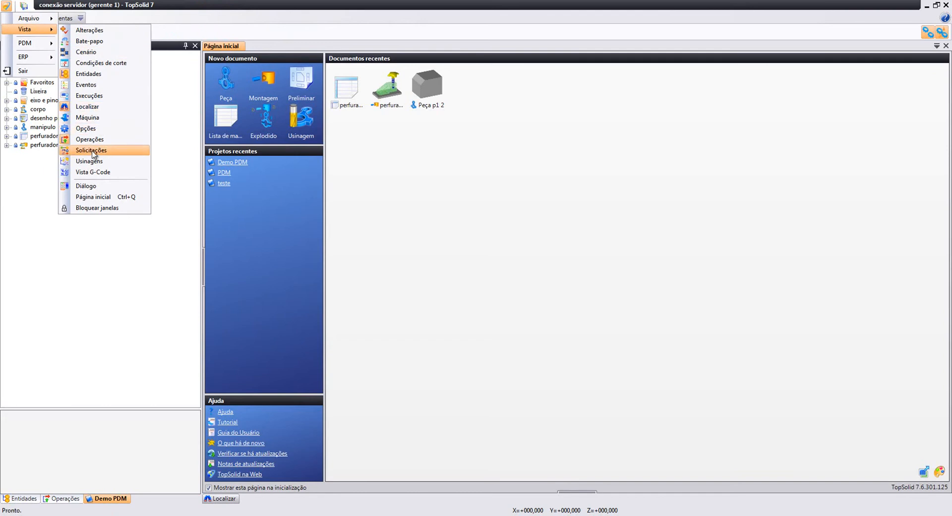
{"action": "left_click", "coordinate": [92, 151]}
{"action": "left_click", "coordinate": [231, 499]}
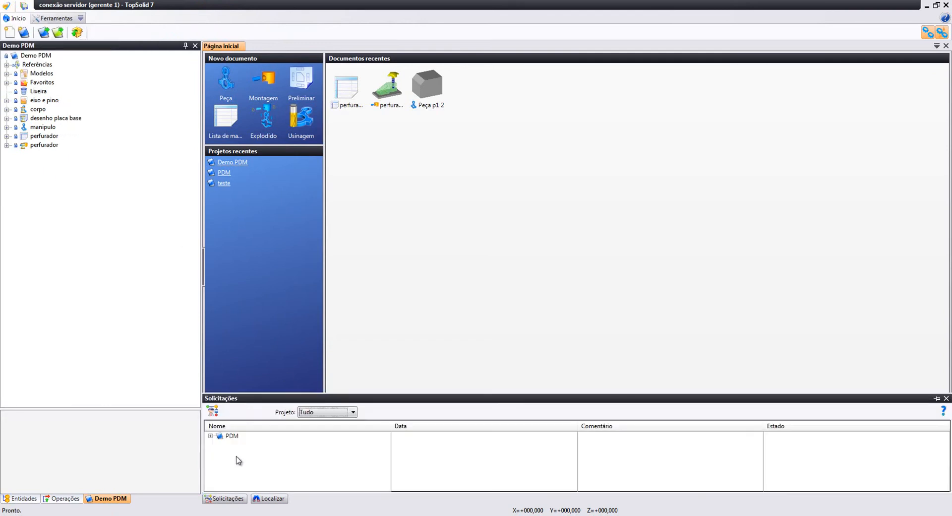
{"action": "left_click", "coordinate": [210, 437]}
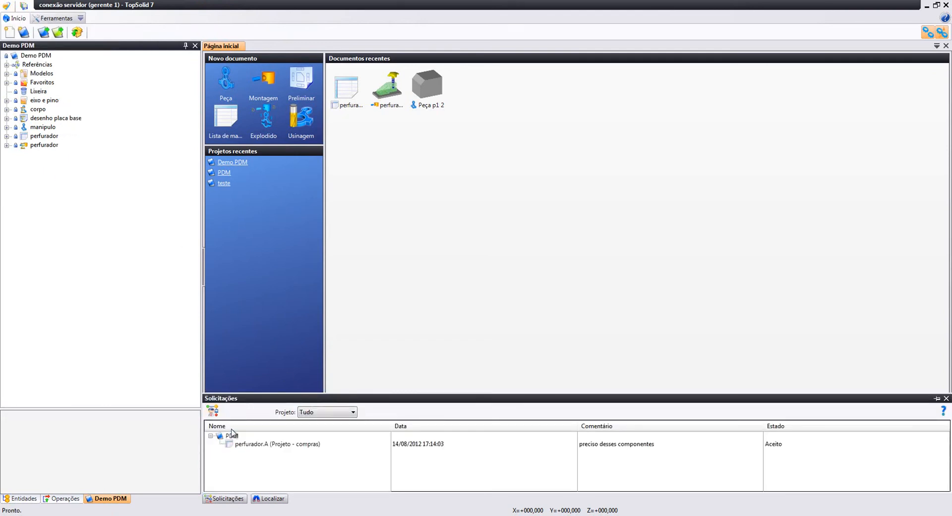
{"action": "left_click", "coordinate": [213, 410]}
{"action": "left_click", "coordinate": [210, 436]}
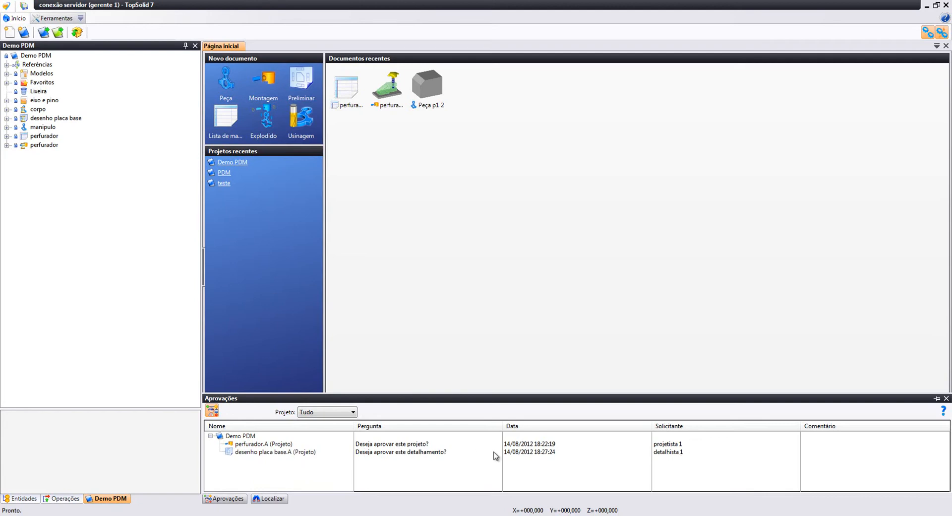
Open perfurador.A from the approvals and orbit it to view from below and the side
{"action": "right_click", "coordinate": [272, 443]}
{"action": "left_click", "coordinate": [303, 460]}
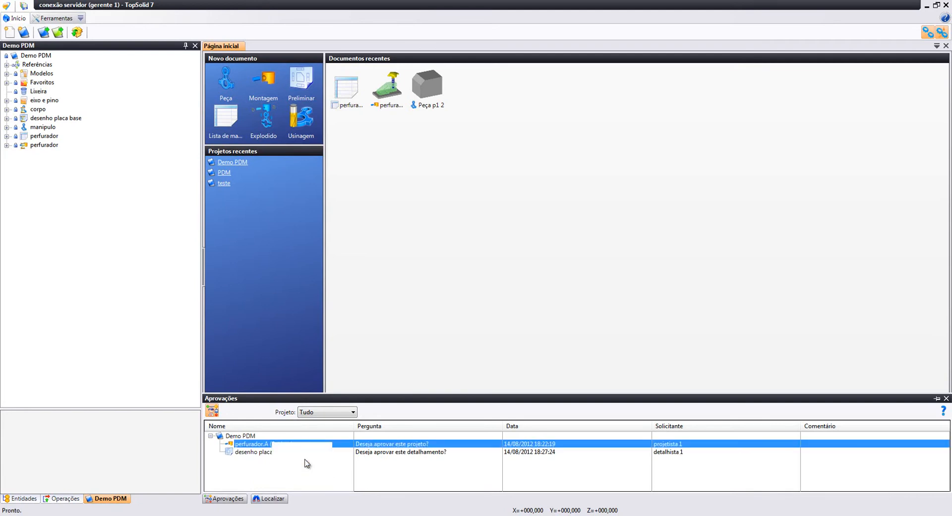
{"action": "middle_click_drag", "start_coordinate": [525, 347], "coordinate": [483, 165]}
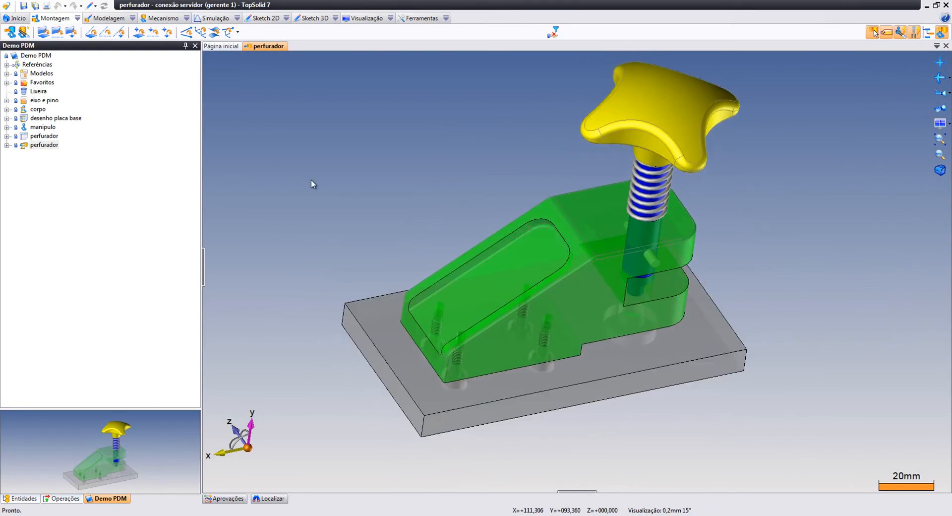
{"action": "middle_click_drag", "start_coordinate": [395, 217], "coordinate": [519, 253]}
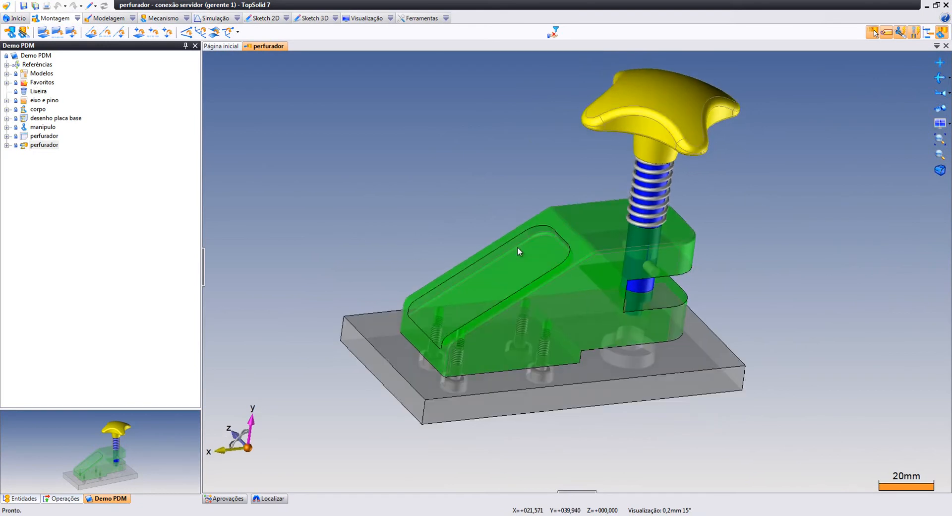
{"action": "right_click", "coordinate": [51, 144]}
{"action": "left_click", "coordinate": [253, 167]}
{"action": "left_click", "coordinate": [227, 498]}
Answer the perfurador.A approval with Sim and the comment 'por mim esta otimo'
{"action": "right_click", "coordinate": [275, 447]}
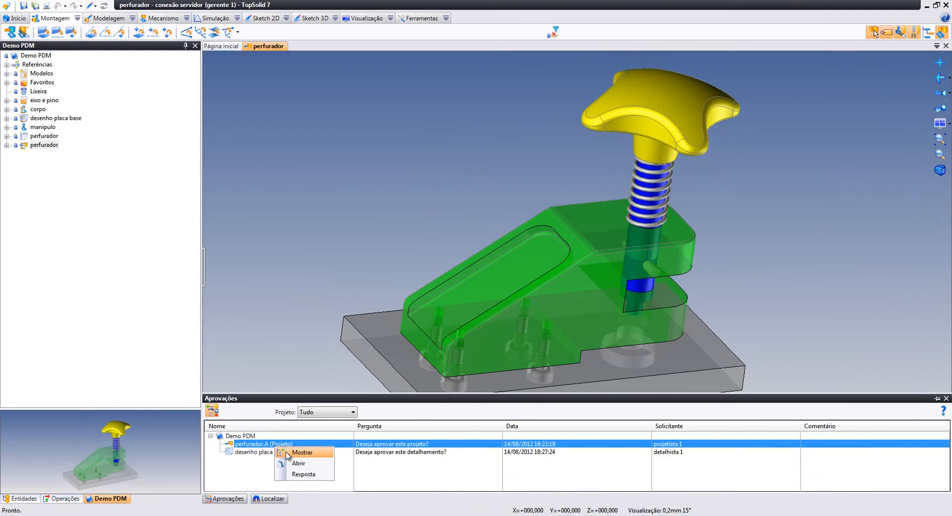
{"action": "left_click", "coordinate": [302, 473]}
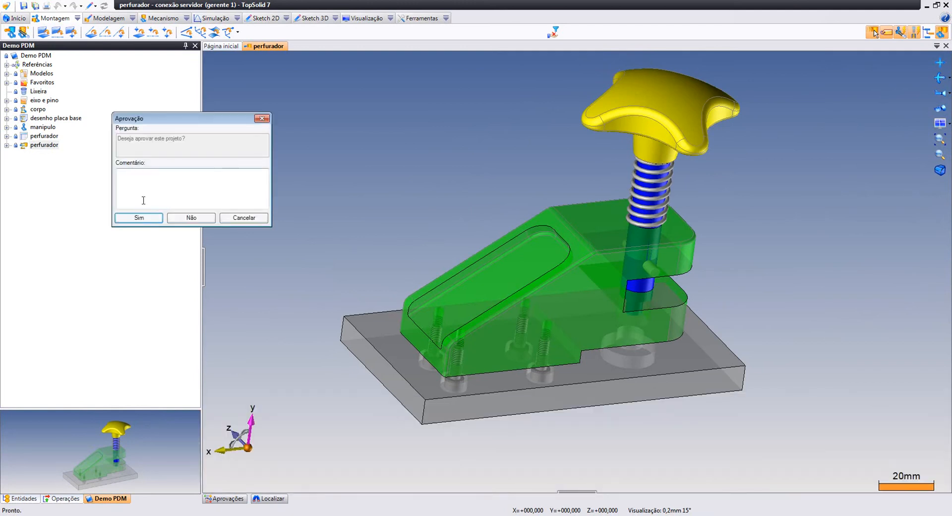
{"action": "left_click", "coordinate": [174, 187]}
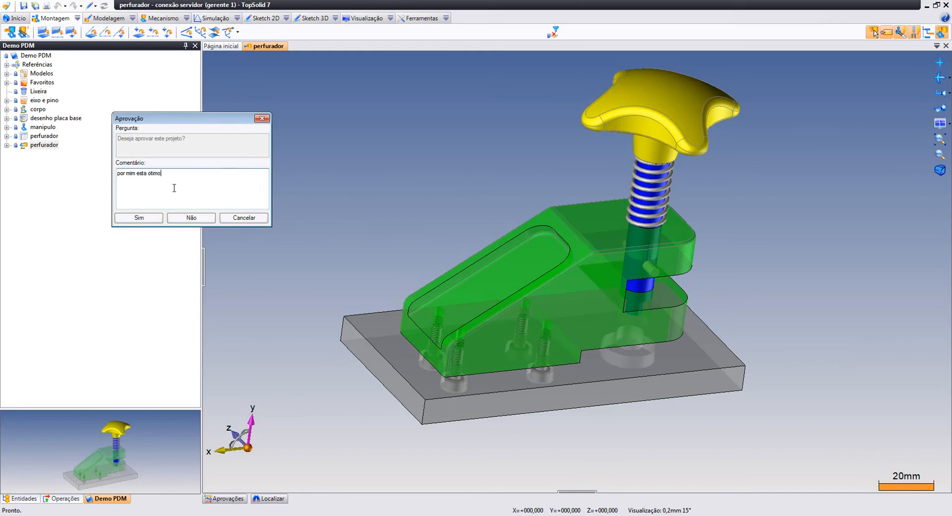
{"action": "left_click", "coordinate": [153, 221]}
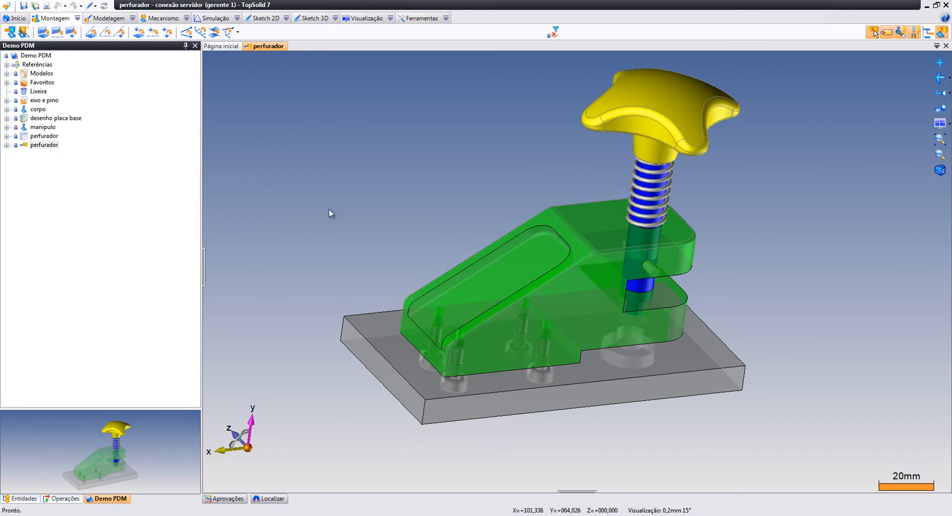
Open desenho placa base.A from the approvals and pan around its hole table and plate view
{"action": "left_click", "coordinate": [231, 497]}
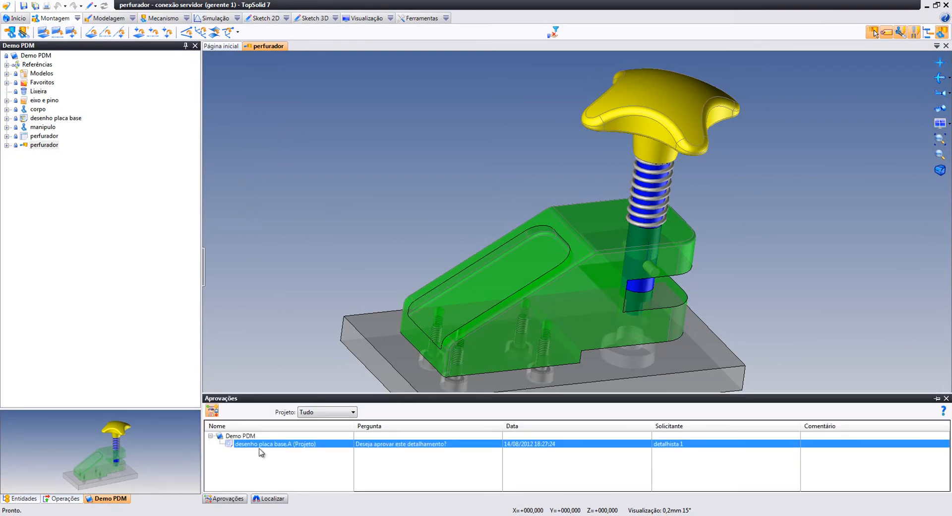
{"action": "right_click", "coordinate": [265, 447]}
{"action": "left_click", "coordinate": [279, 459]}
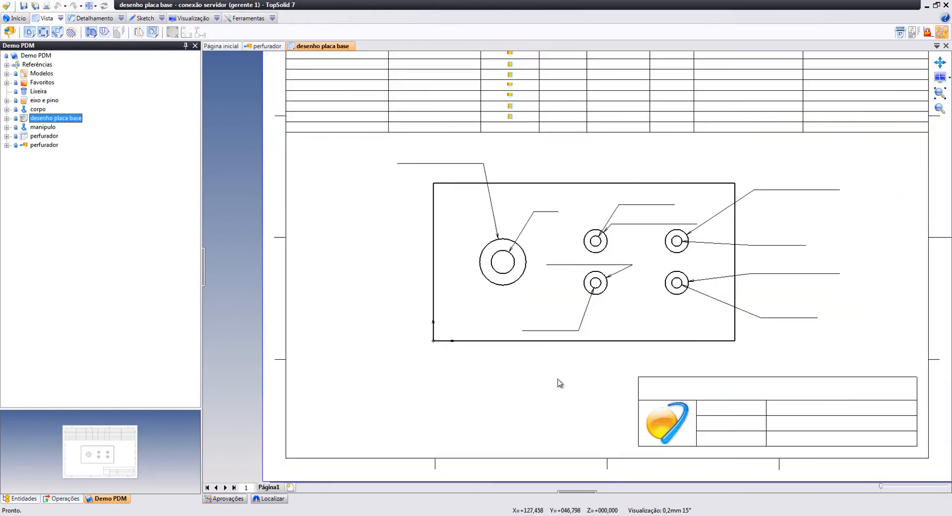
{"action": "scroll", "coordinate": [558, 384], "scroll_direction": "up", "scroll_amount": 2}
{"action": "middle_click_drag", "start_coordinate": [577, 384], "coordinate": [547, 398]}
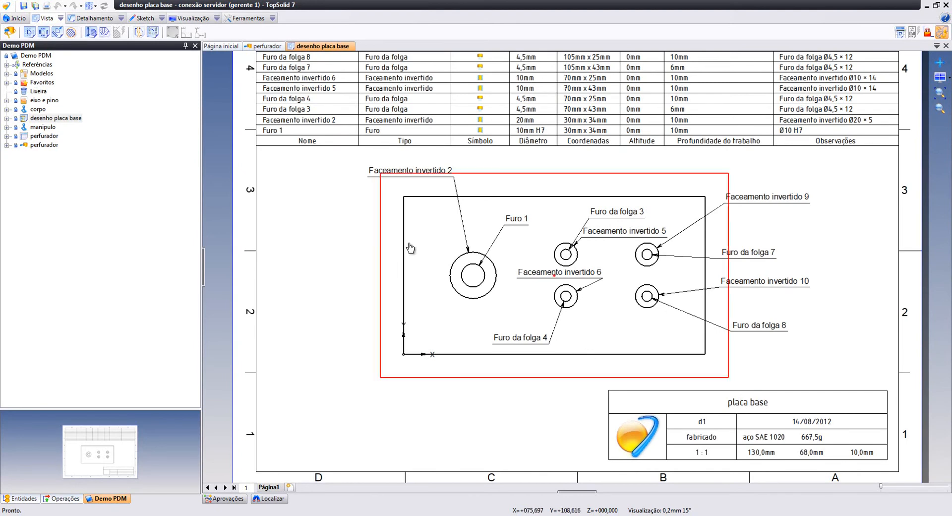
{"action": "scroll", "coordinate": [405, 326], "scroll_direction": "down", "scroll_amount": 1}
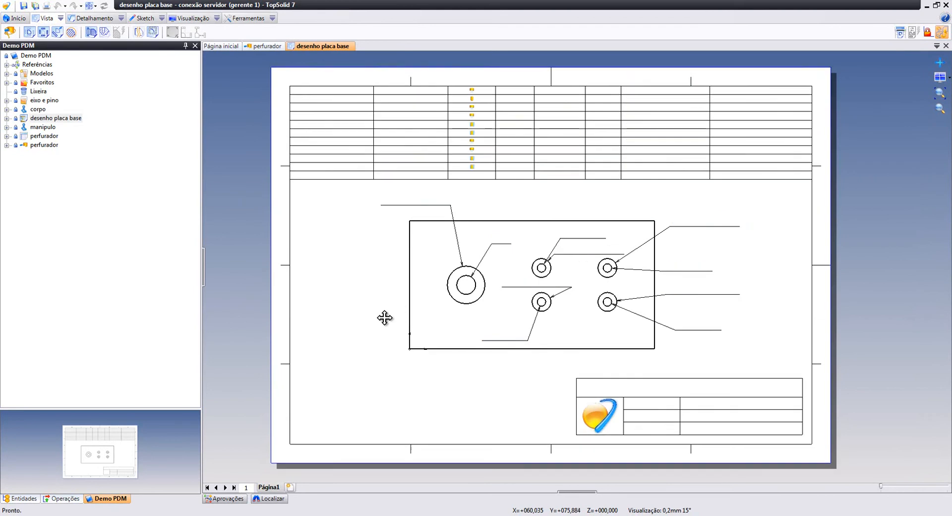
Check the drawing's Fluxo de trabalho options, cancel, and return to the approvals list
{"action": "right_click", "coordinate": [73, 119]}
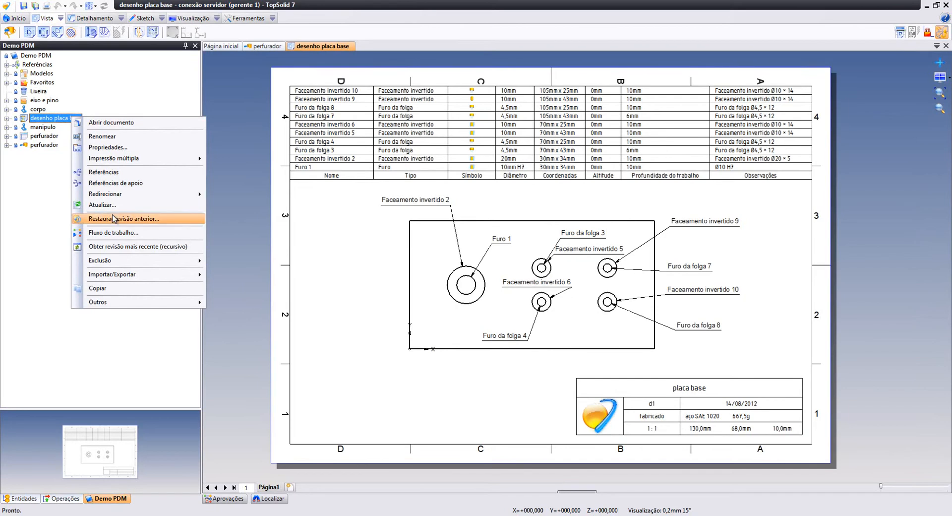
{"action": "left_click", "coordinate": [131, 238]}
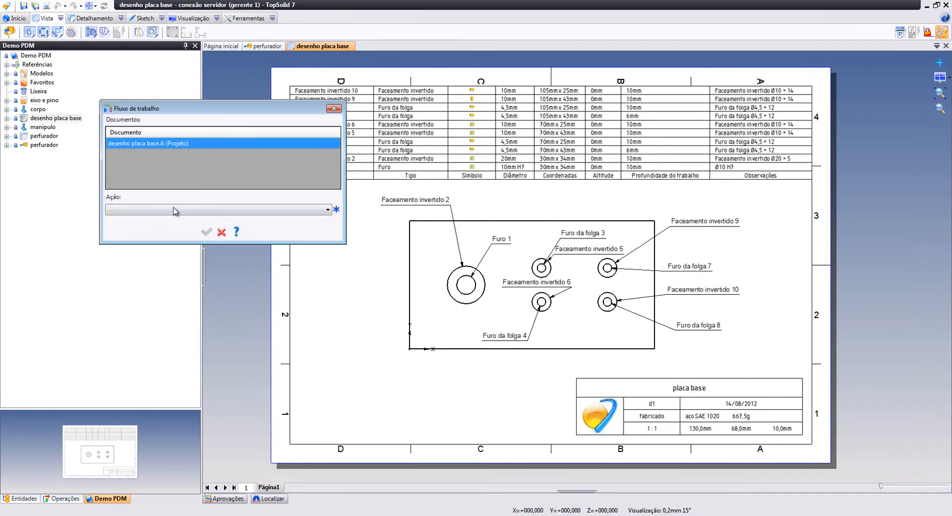
{"action": "left_click", "coordinate": [221, 232]}
{"action": "left_click", "coordinate": [222, 498]}
Answer Não to the desenho placa base.A approval, commenting 'estam faltando as cotas base'
{"action": "right_click", "coordinate": [248, 444]}
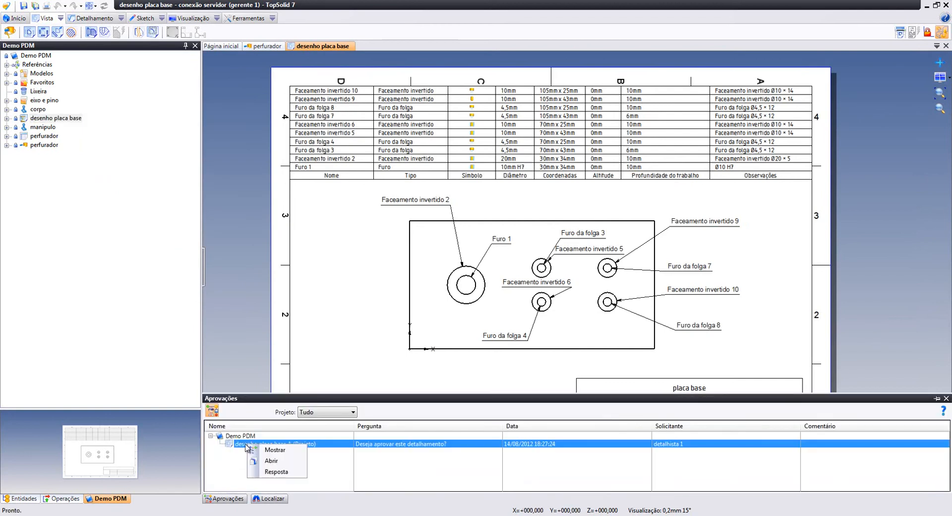
{"action": "left_click", "coordinate": [283, 472]}
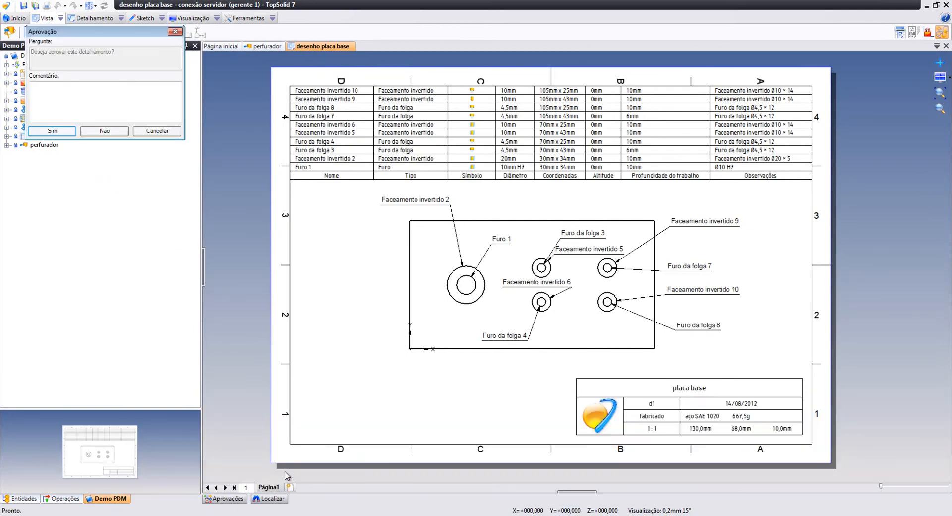
{"action": "left_click_drag", "start_coordinate": [145, 39], "coordinate": [287, 138]}
{"action": "left_click", "coordinate": [261, 199]}
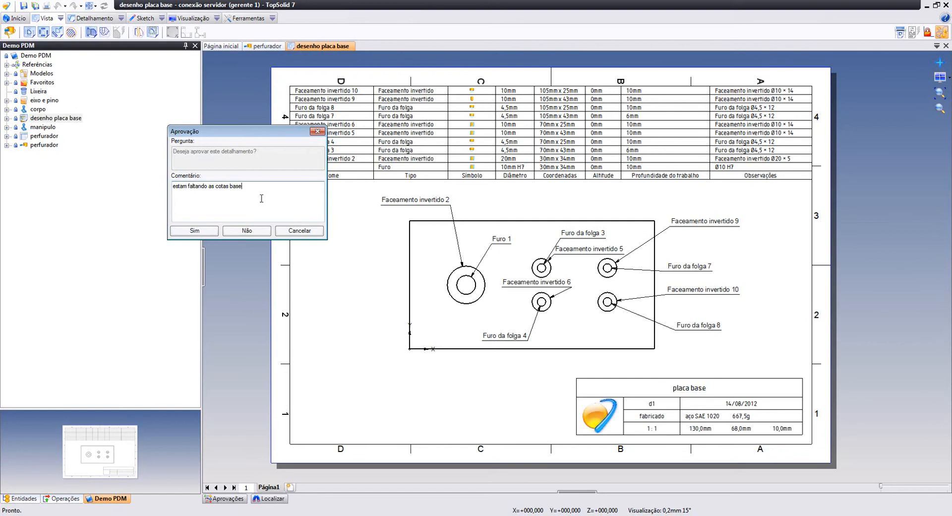
{"action": "left_click", "coordinate": [240, 233]}
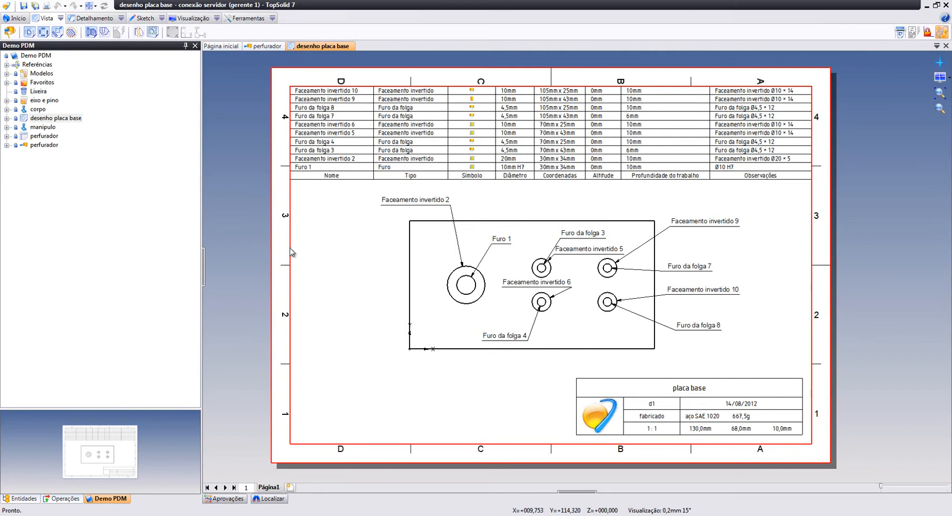
{"action": "left_click", "coordinate": [47, 135]}
Open the perfurador bill of materials and apply the 'compras' workflow action
{"action": "double_click", "coordinate": [47, 135]}
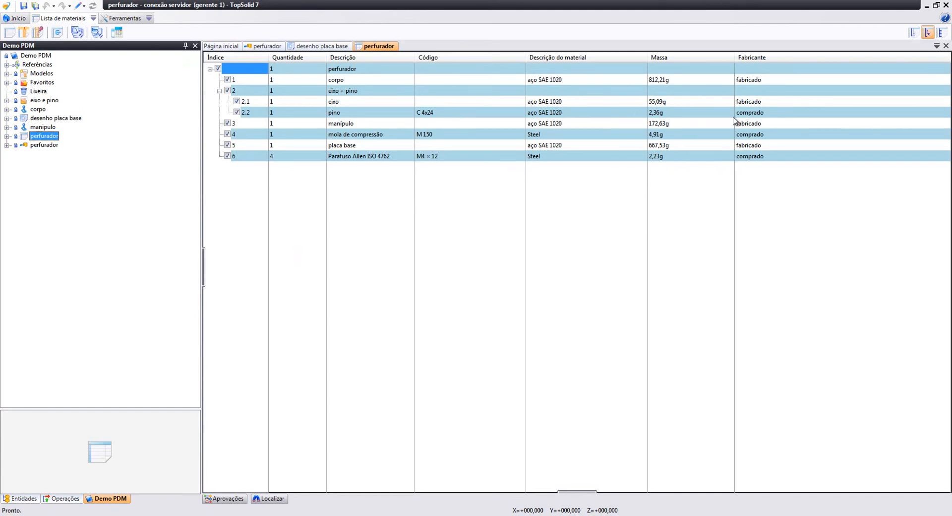
{"action": "right_click", "coordinate": [45, 137]}
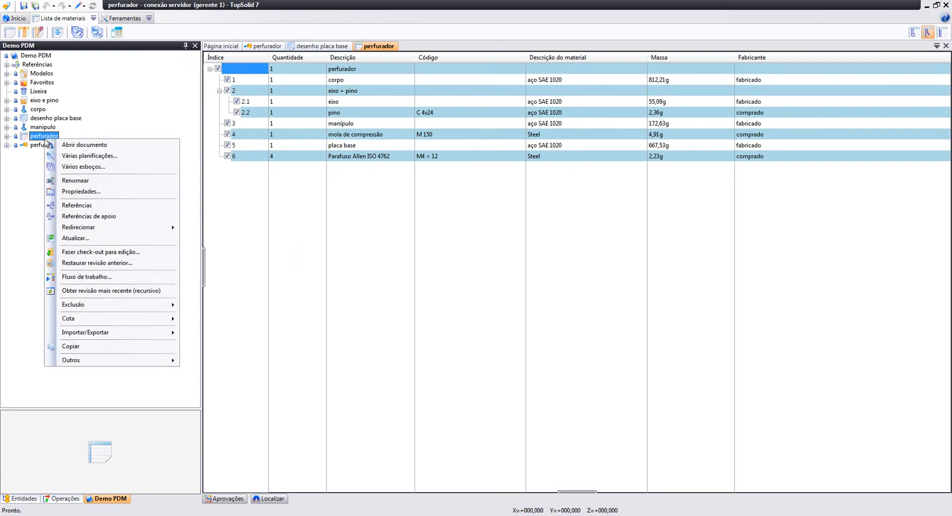
{"action": "left_click", "coordinate": [93, 277]}
{"action": "left_click", "coordinate": [173, 210]}
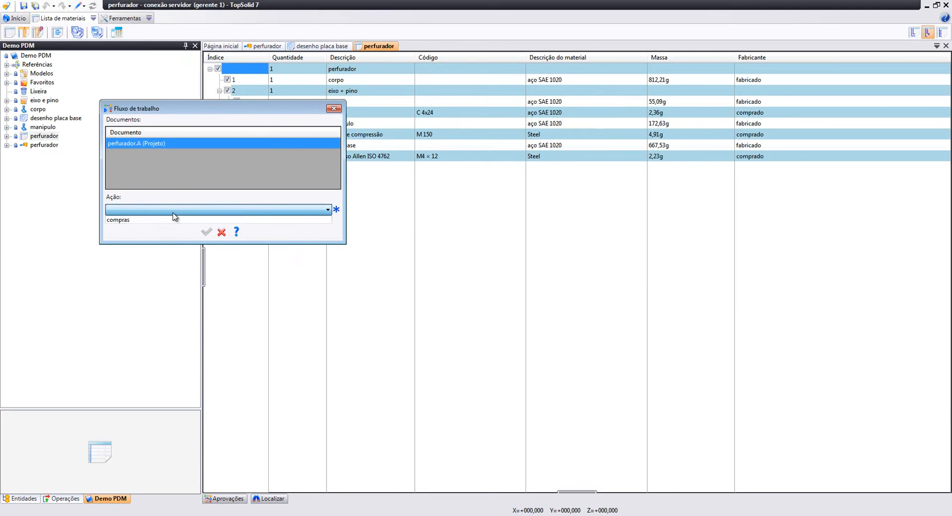
{"action": "left_click", "coordinate": [168, 222]}
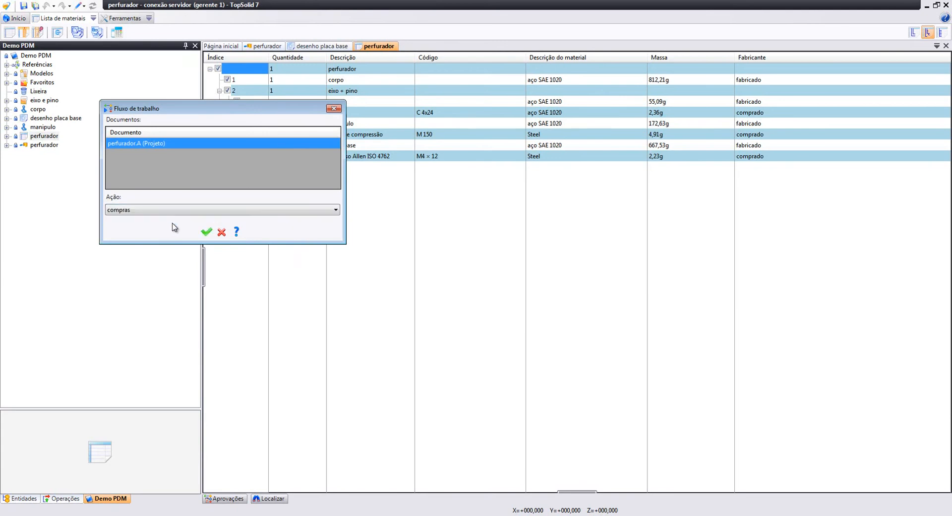
{"action": "left_click", "coordinate": [206, 231]}
{"action": "left_click", "coordinate": [460, 425]}
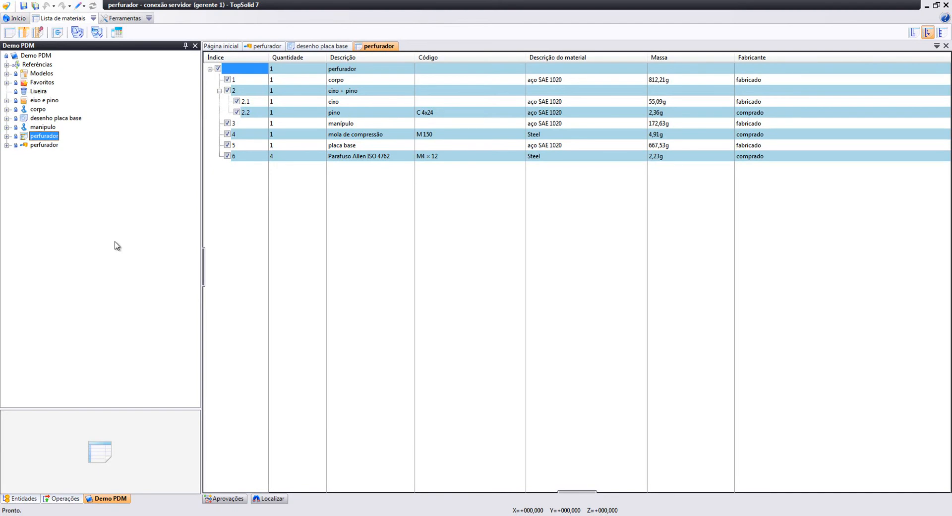
Open version corpo (0) of revision A in 3D and orbit it
{"action": "left_click", "coordinate": [6, 109]}
{"action": "left_click", "coordinate": [16, 118]}
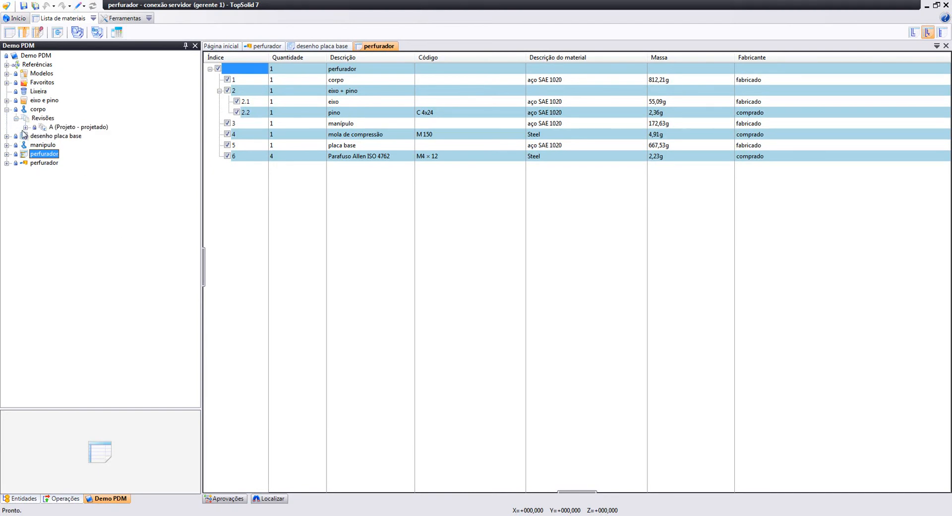
{"action": "left_click", "coordinate": [25, 128]}
{"action": "left_click", "coordinate": [70, 145]}
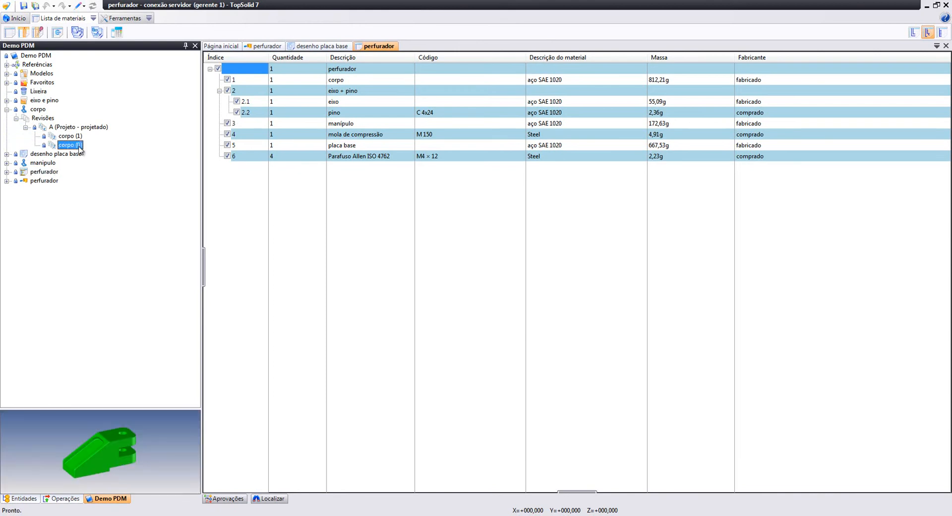
{"action": "double_click", "coordinate": [75, 144]}
{"action": "middle_click_drag", "start_coordinate": [617, 397], "coordinate": [602, 198]}
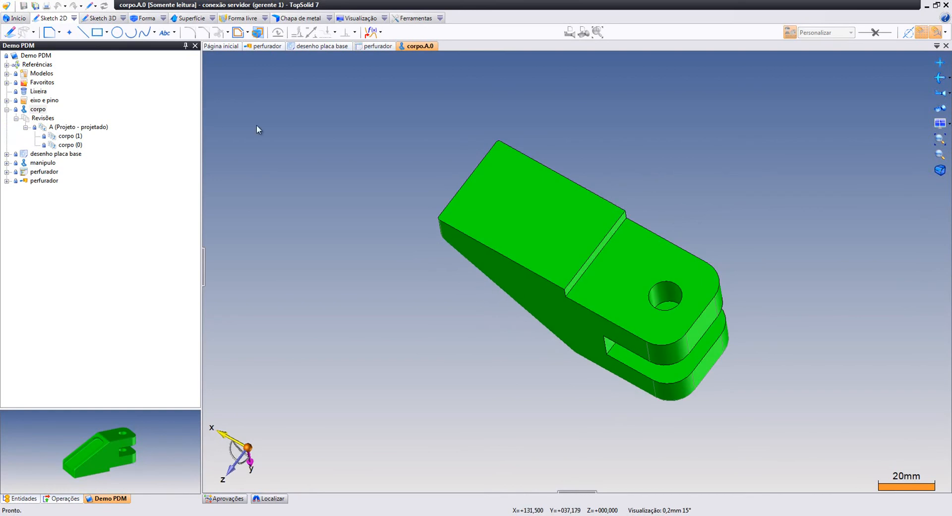
Open version corpo (1) in 3D and orbit it to see its four tapped holes
{"action": "left_click", "coordinate": [75, 138]}
{"action": "double_click", "coordinate": [74, 136]}
{"action": "middle_click_drag", "start_coordinate": [582, 349], "coordinate": [561, 152]}
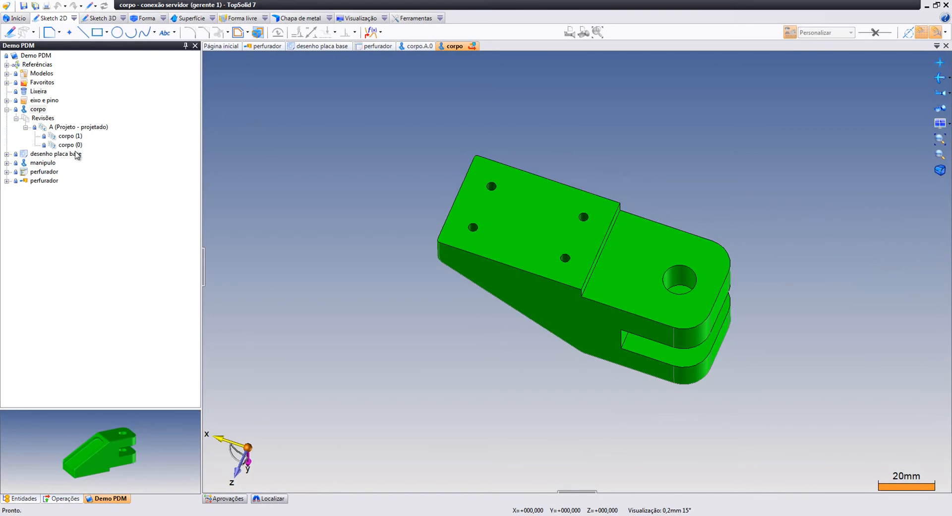
Review the corpo part's history via Outros > Histórico, then close it
{"action": "right_click", "coordinate": [42, 110]}
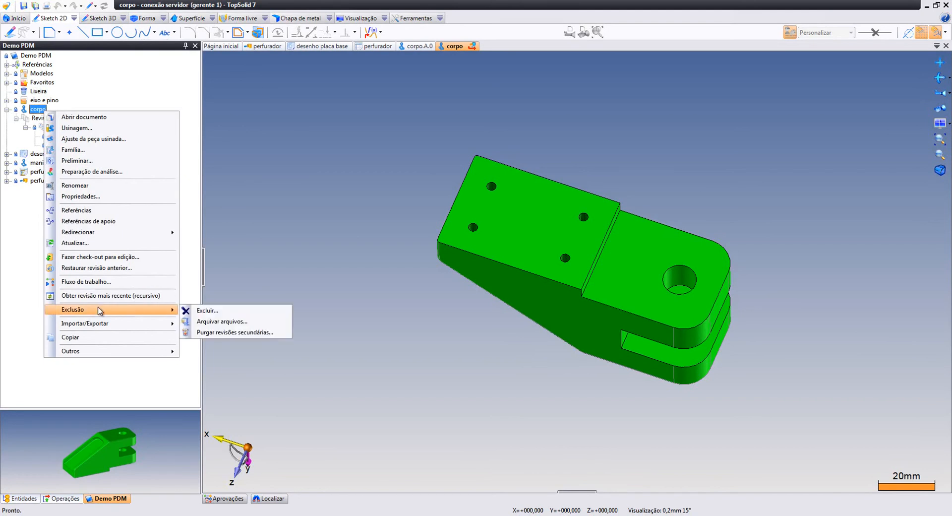
{"action": "mouse_move", "coordinate": [103, 328]}
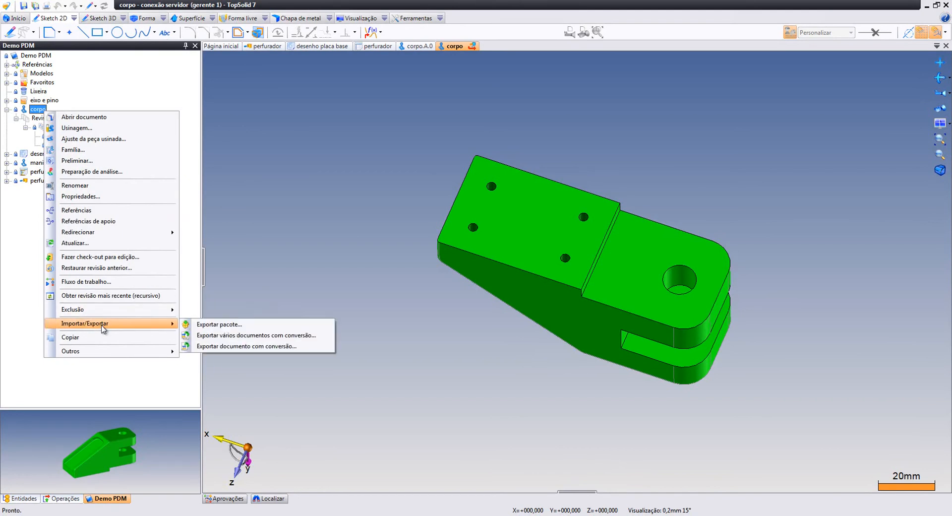
{"action": "mouse_move", "coordinate": [107, 358]}
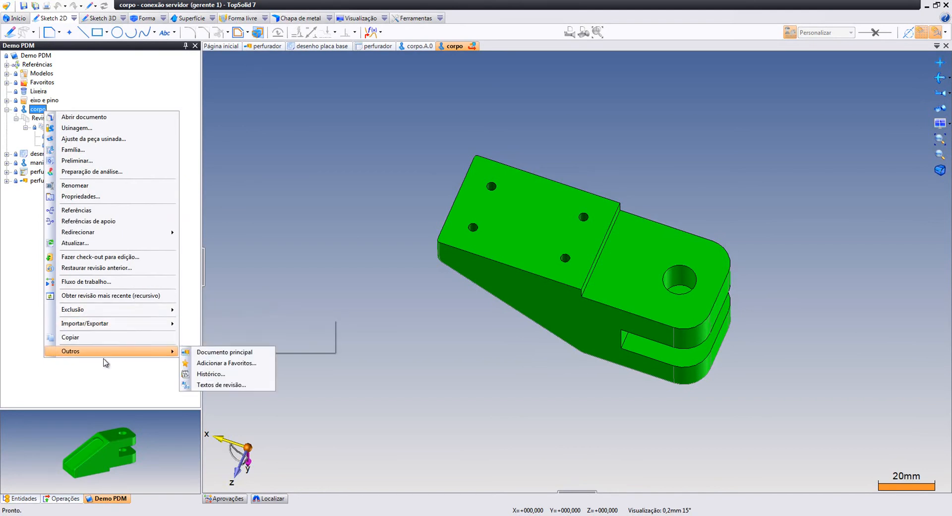
{"action": "left_click", "coordinate": [193, 373]}
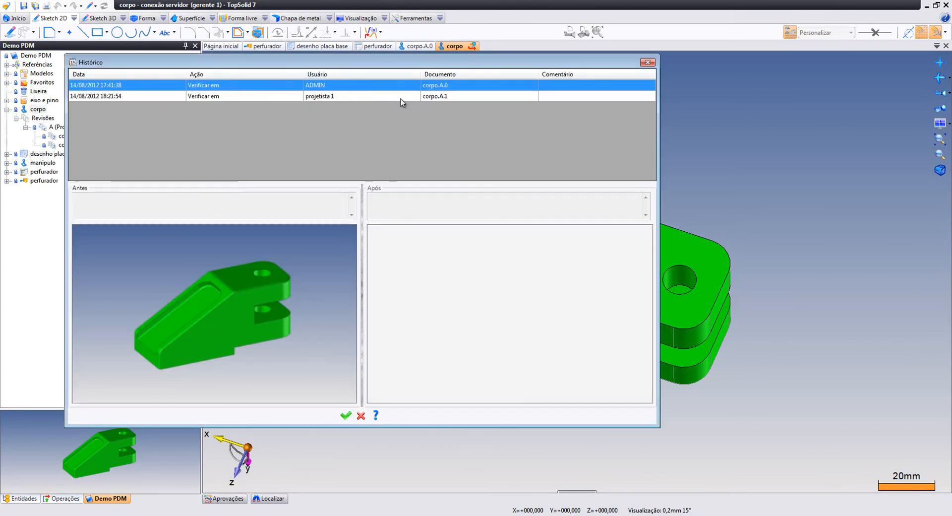
{"action": "left_click", "coordinate": [647, 62]}
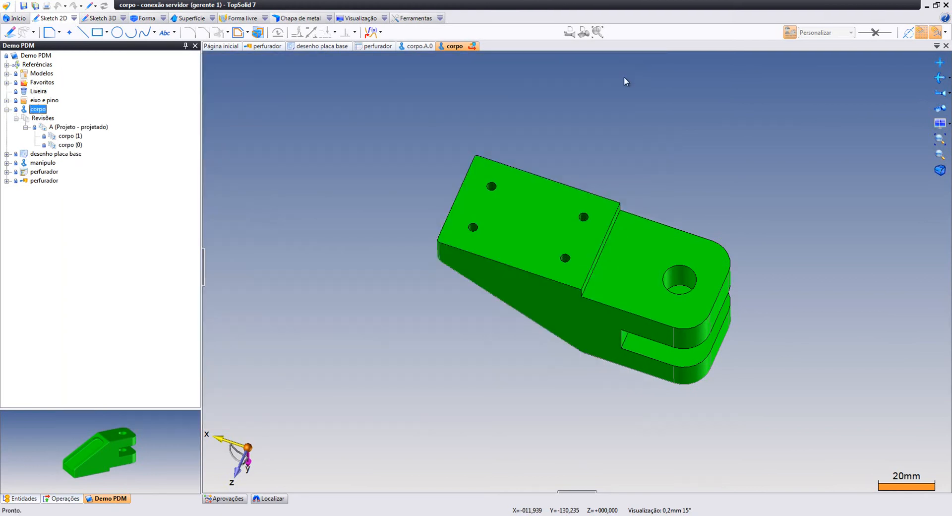
Show the perfurador assembly's history with its A.0 and A.1 check-ins and workflow transitions
{"action": "right_click", "coordinate": [48, 181]}
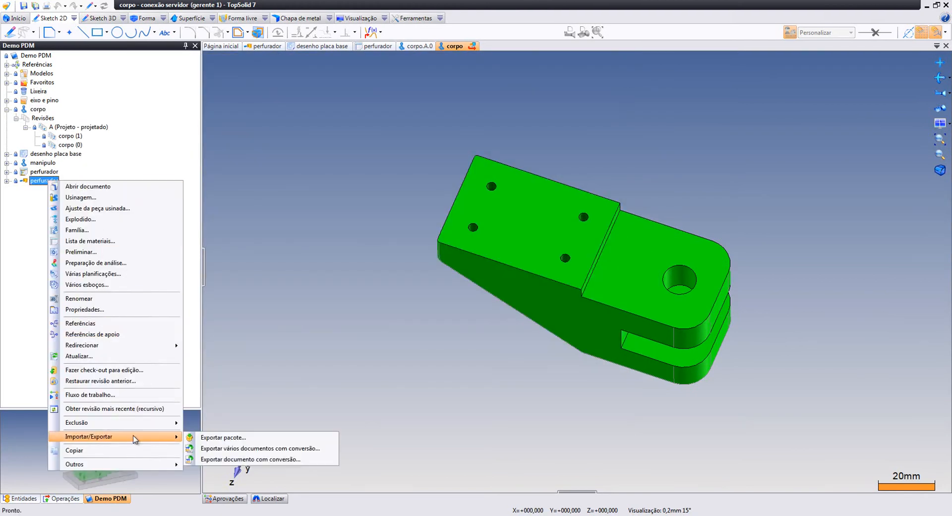
{"action": "mouse_move", "coordinate": [134, 465]}
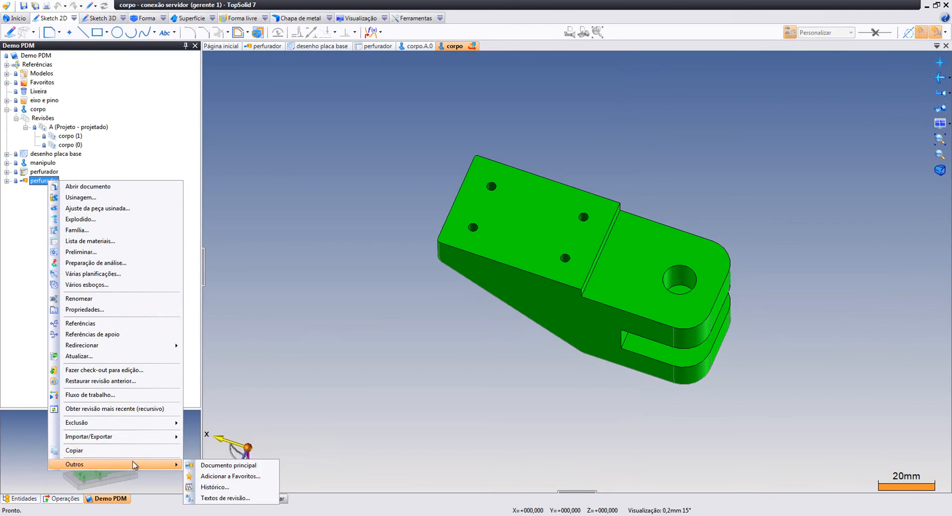
{"action": "left_click", "coordinate": [200, 488]}
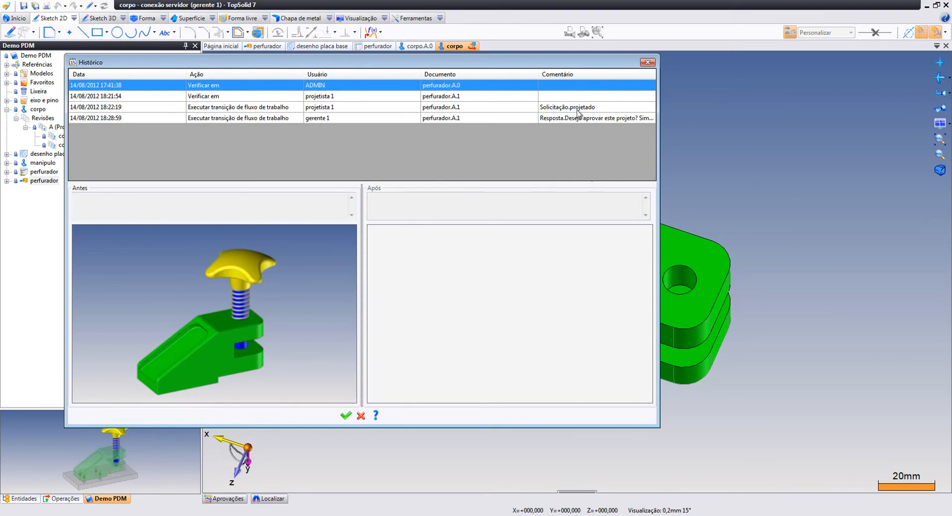
{"action": "left_click", "coordinate": [346, 415]}
Close the corpo and corpo.A.0 documents to return to the perfurador bill of materials
{"action": "middle_click_drag", "start_coordinate": [549, 113], "coordinate": [481, 162]}
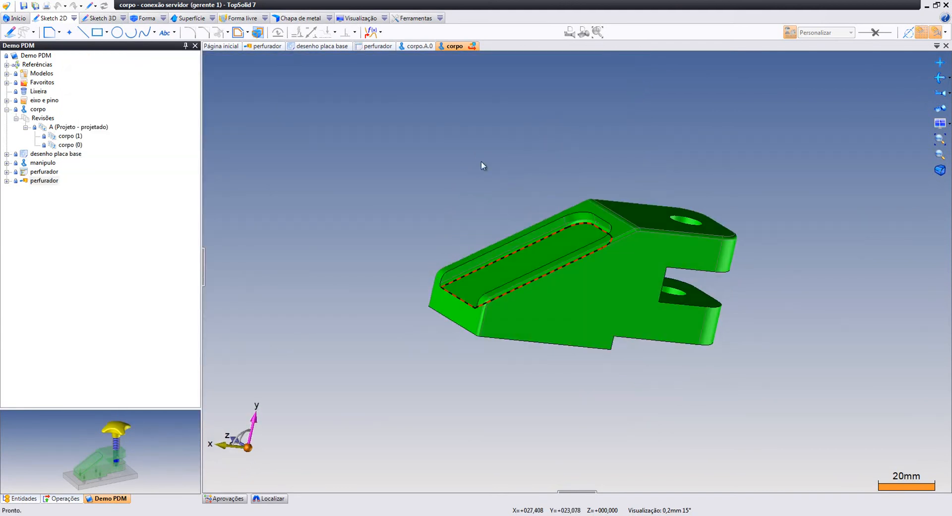
{"action": "middle_click", "coordinate": [441, 47]}
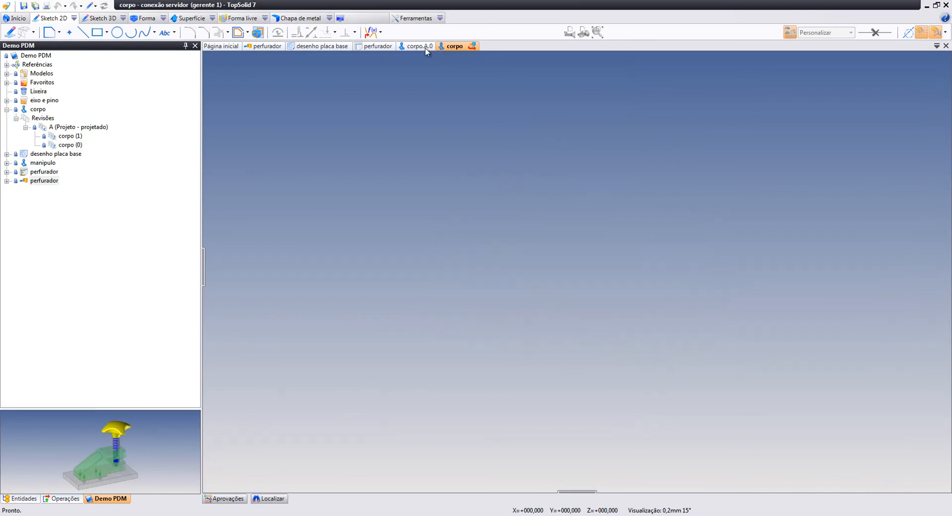
{"action": "middle_click", "coordinate": [424, 46]}
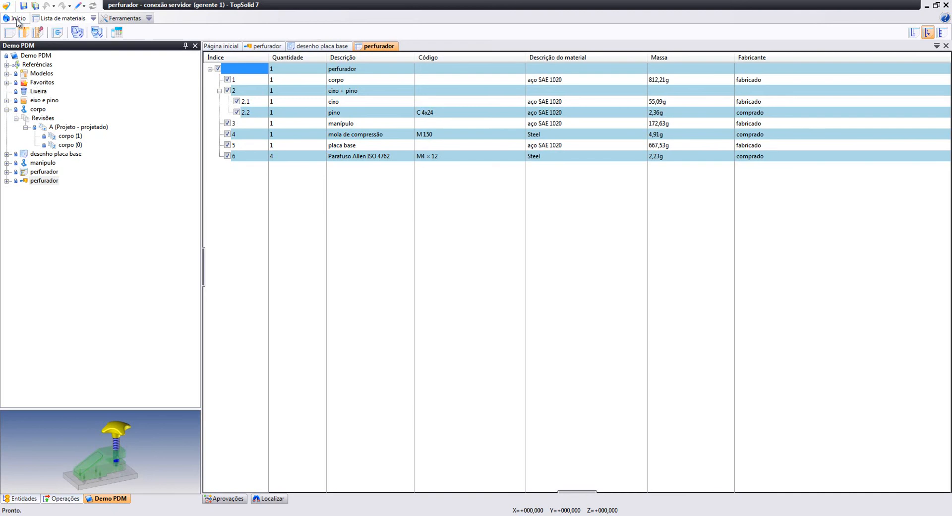
{"action": "left_click", "coordinate": [5, 6]}
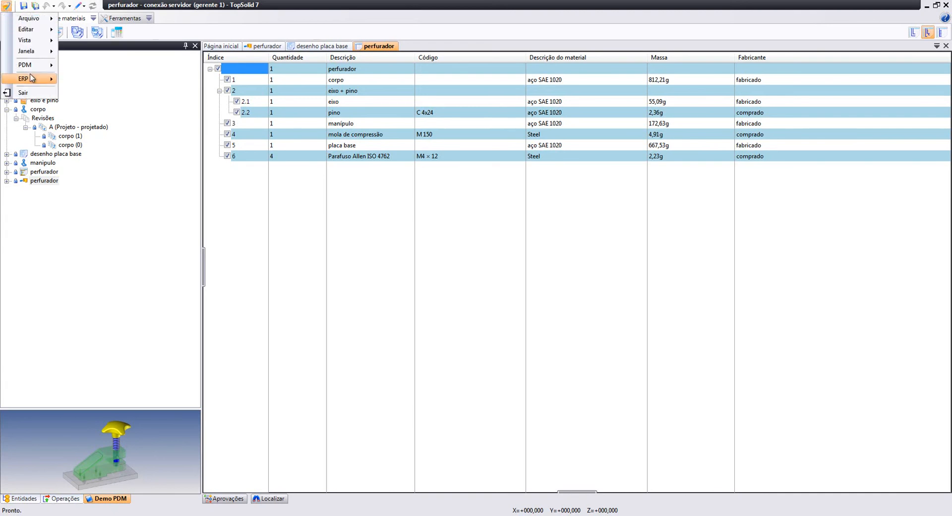
Reconnect to the PDM server under the detailer account
{"action": "mouse_move", "coordinate": [36, 70]}
{"action": "left_click", "coordinate": [62, 89]}
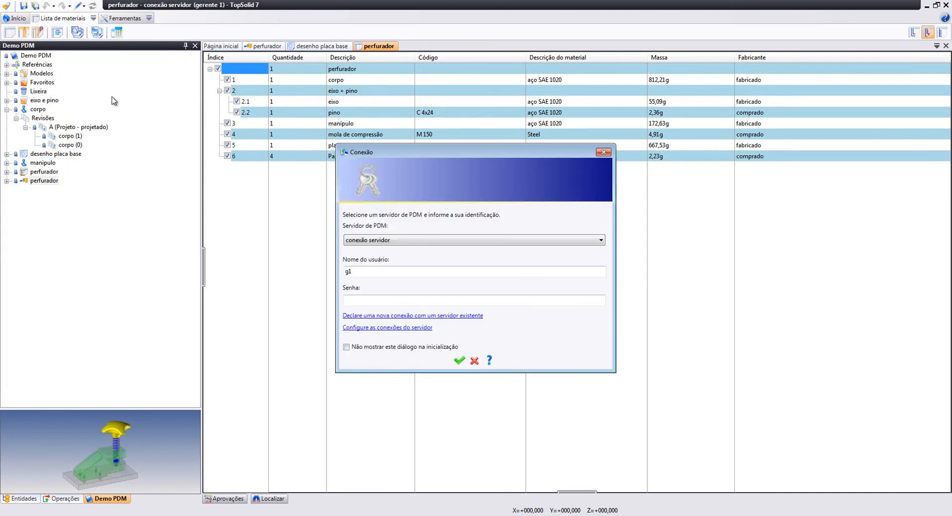
{"action": "left_click", "coordinate": [459, 360]}
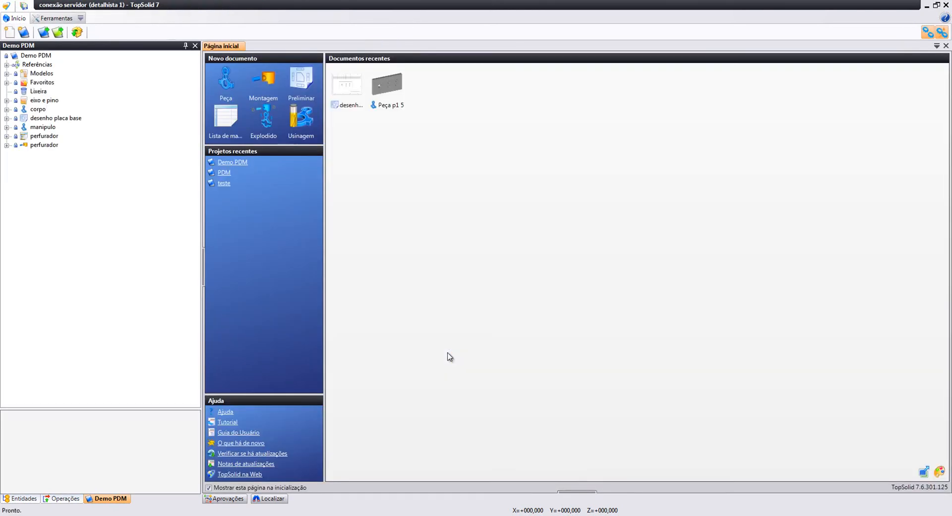
Open the refused desenho placa base drawing from the Demo PDM requests list
{"action": "left_click", "coordinate": [212, 410]}
{"action": "left_click", "coordinate": [210, 452]}
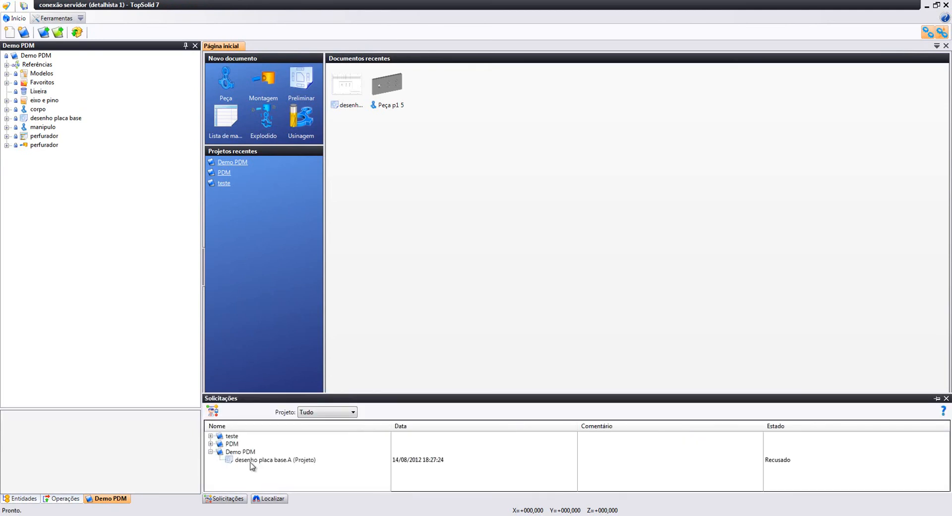
{"action": "left_click", "coordinate": [248, 460]}
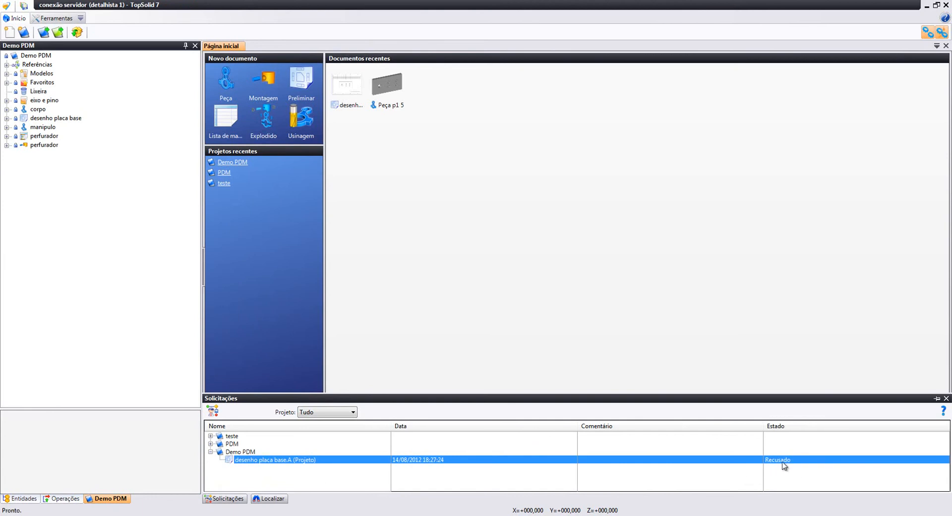
{"action": "right_click", "coordinate": [364, 463]}
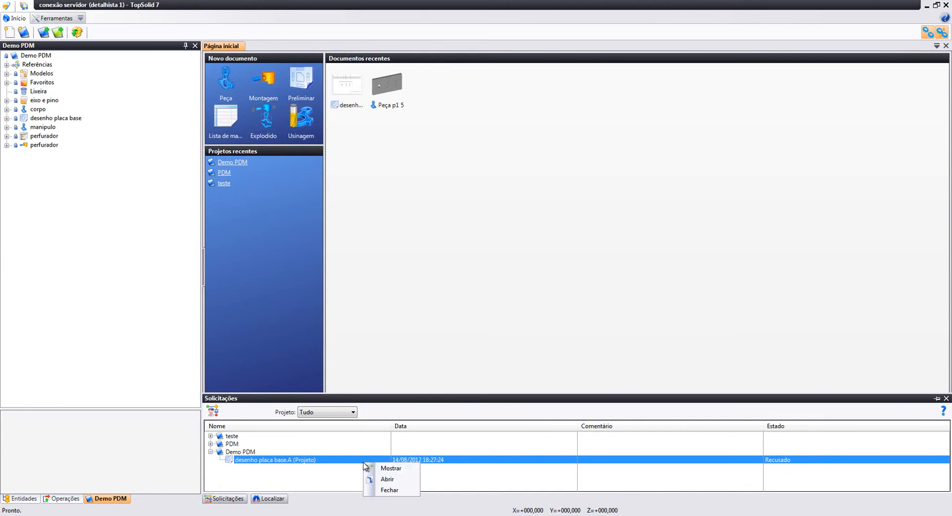
{"action": "left_click", "coordinate": [384, 479]}
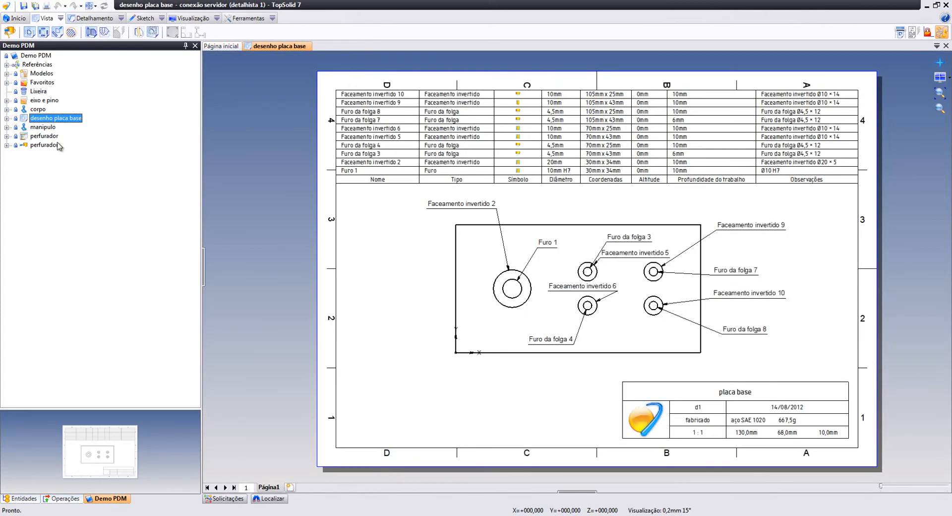
{"action": "right_click", "coordinate": [59, 119]}
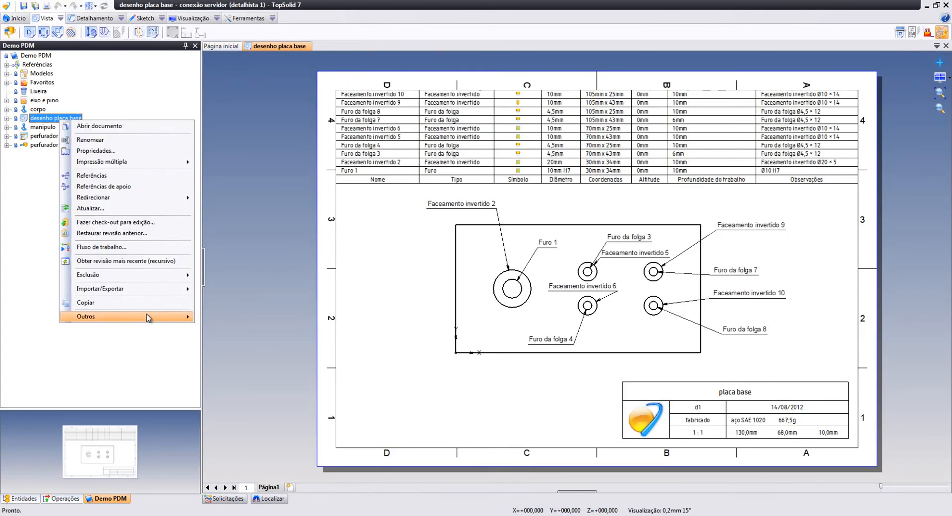
{"action": "mouse_move", "coordinate": [148, 317]}
{"action": "left_click", "coordinate": [218, 338]}
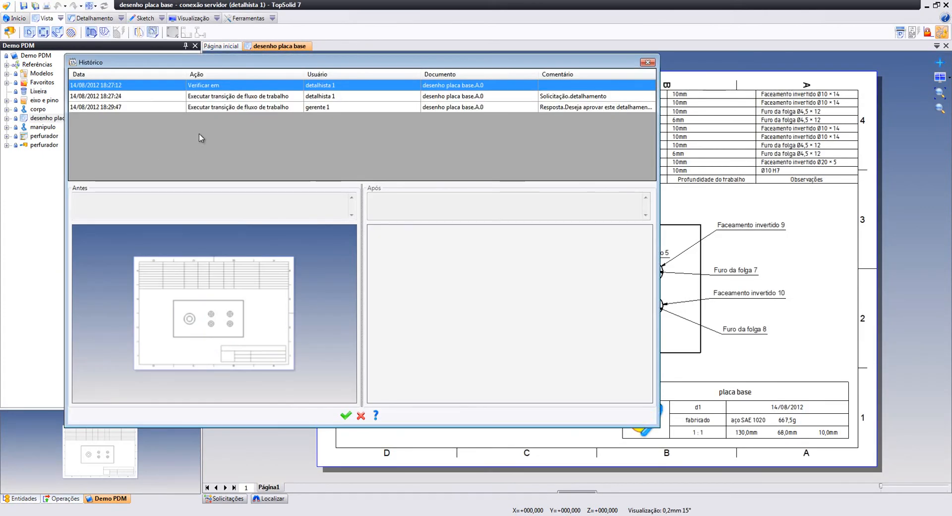
{"action": "left_click", "coordinate": [395, 107]}
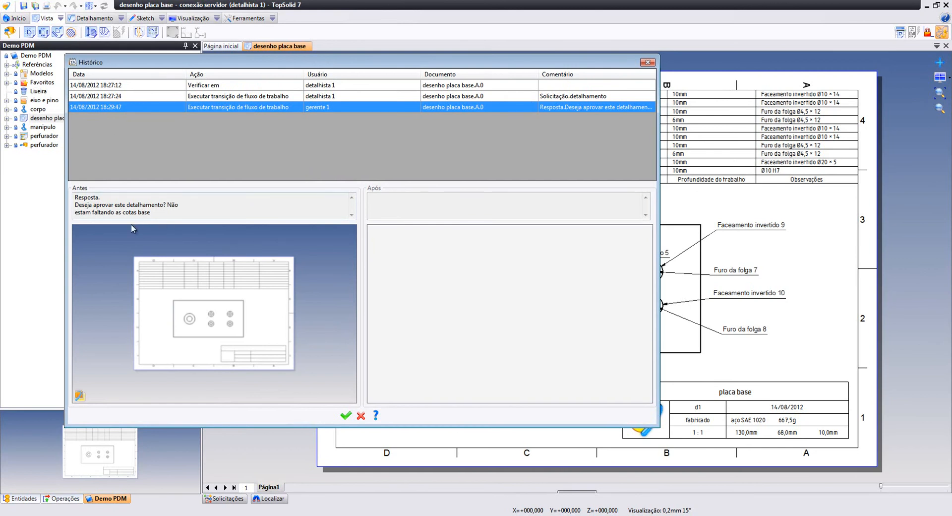
{"action": "left_click", "coordinate": [343, 415]}
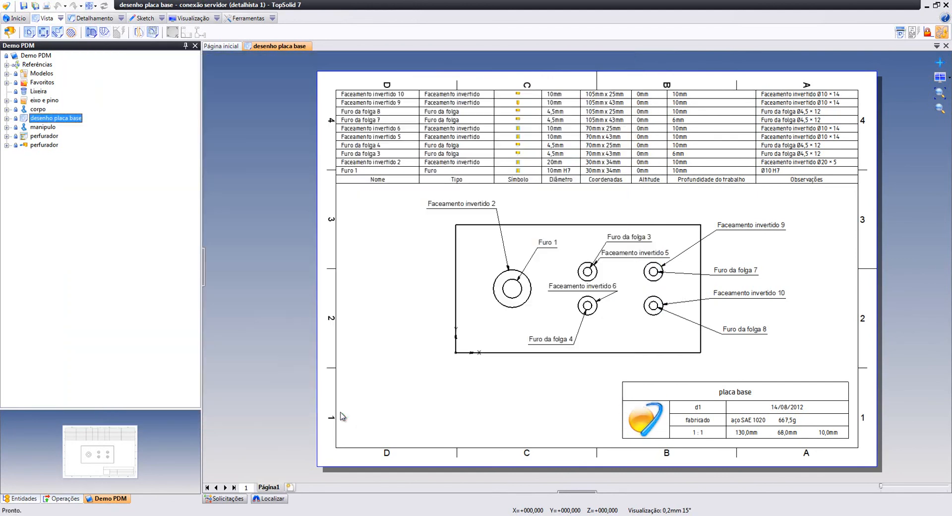
Dimension the plate's left edge as 68 and bottom edge as 130 on the drawing
{"action": "scroll", "coordinate": [649, 254], "scroll_direction": "up", "scroll_amount": 4}
{"action": "scroll", "coordinate": [612, 268], "scroll_direction": "down", "scroll_amount": 3}
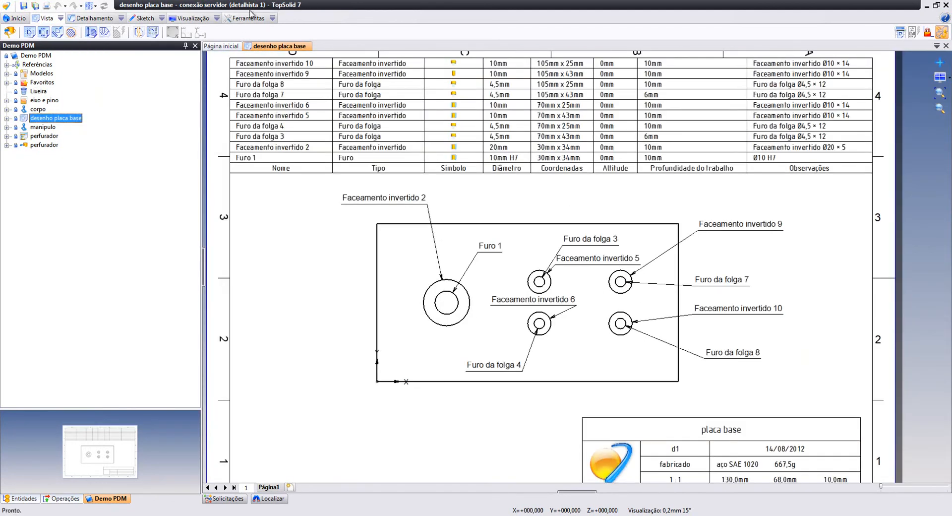
{"action": "scroll", "coordinate": [328, 219], "scroll_direction": "up", "scroll_amount": 2}
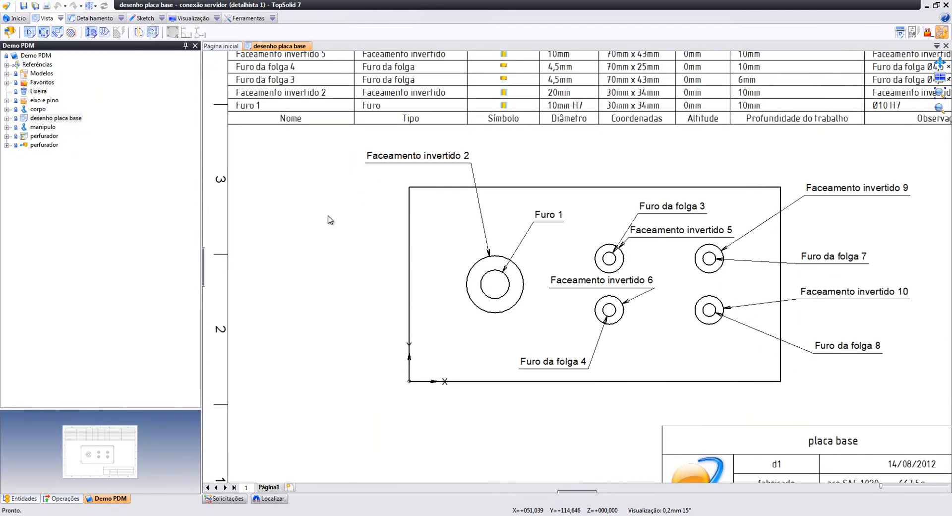
{"action": "left_click", "coordinate": [114, 20]}
{"action": "left_click", "coordinate": [62, 32]}
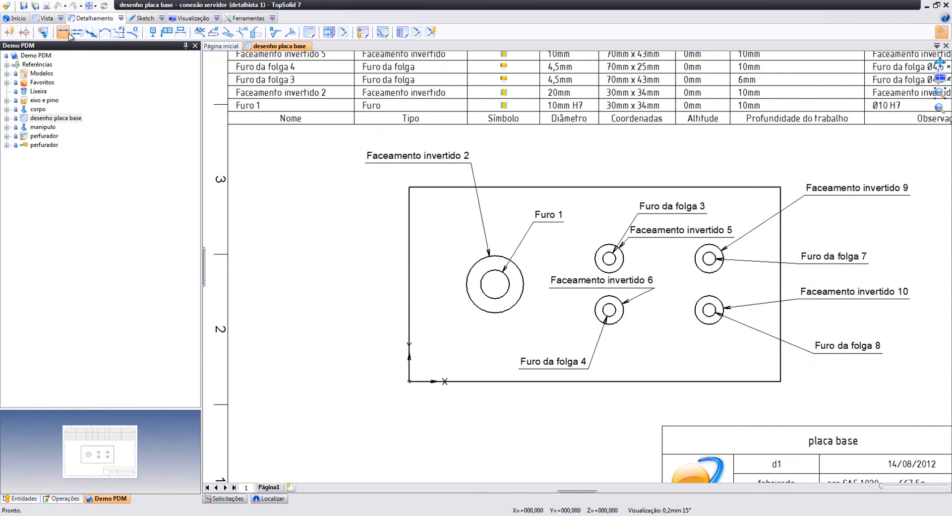
{"action": "left_click", "coordinate": [409, 263]}
{"action": "left_click", "coordinate": [380, 280]}
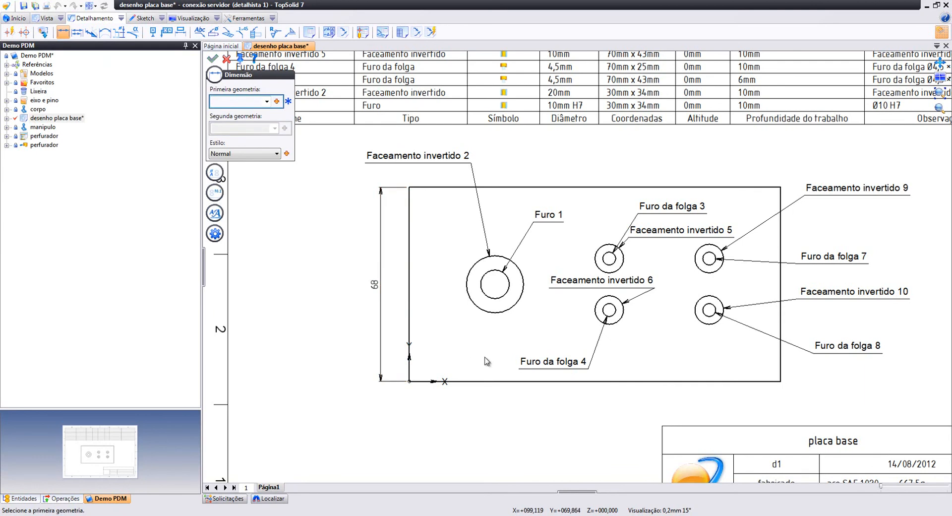
{"action": "left_click", "coordinate": [496, 382]}
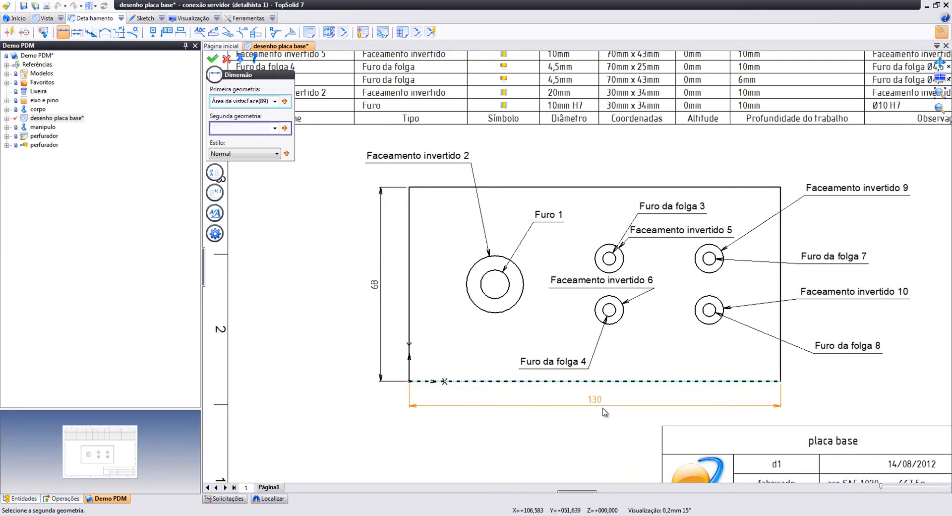
{"action": "left_click", "coordinate": [605, 416]}
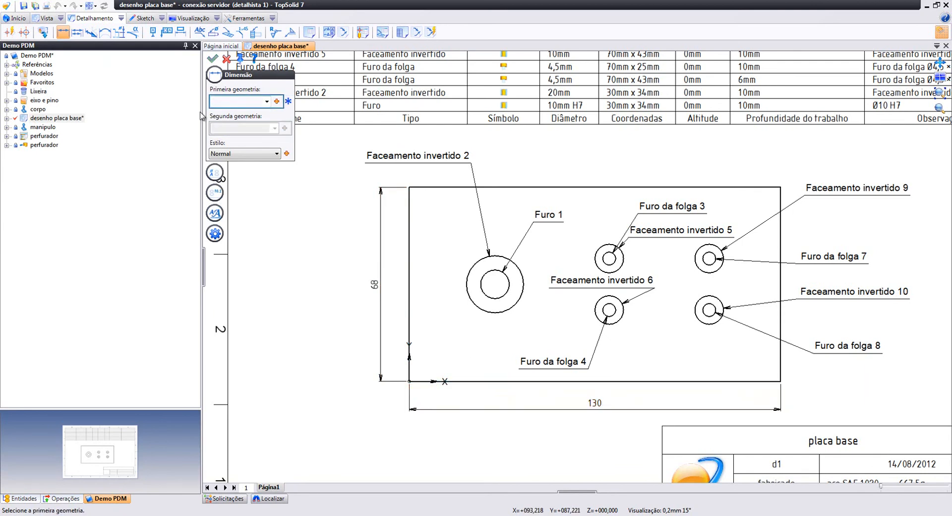
{"action": "left_click", "coordinate": [227, 59]}
{"action": "scroll", "coordinate": [335, 304], "scroll_direction": "down", "scroll_amount": 3}
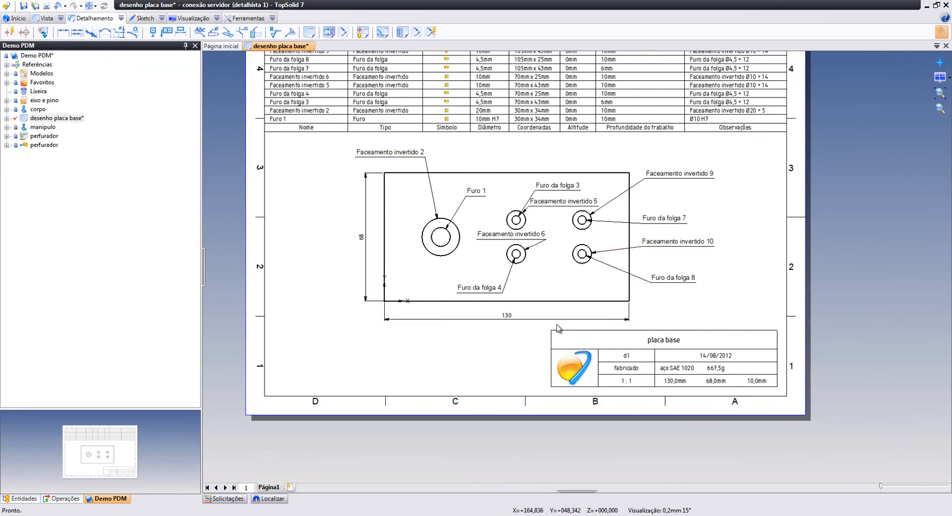
{"action": "middle_click_drag", "start_coordinate": [490, 262], "coordinate": [540, 303]}
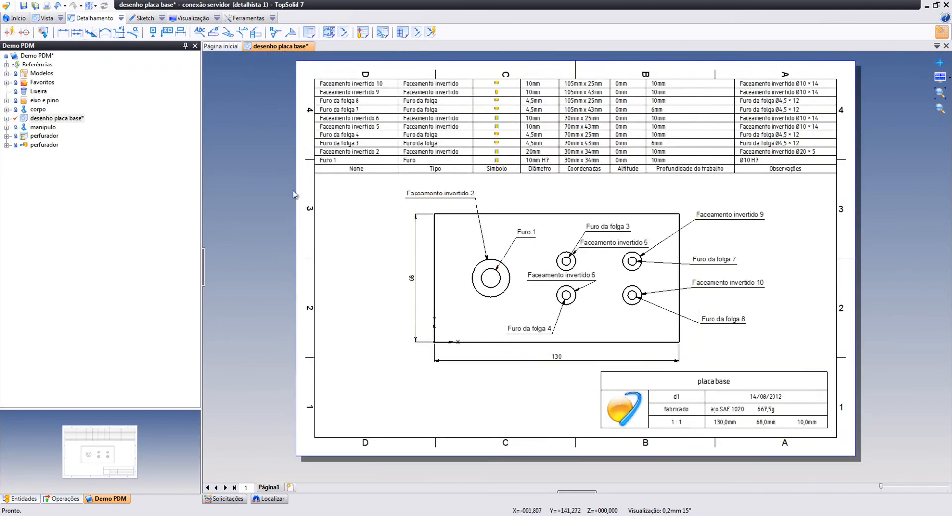
Check in the desenho placa base drawing
{"action": "right_click", "coordinate": [66, 118]}
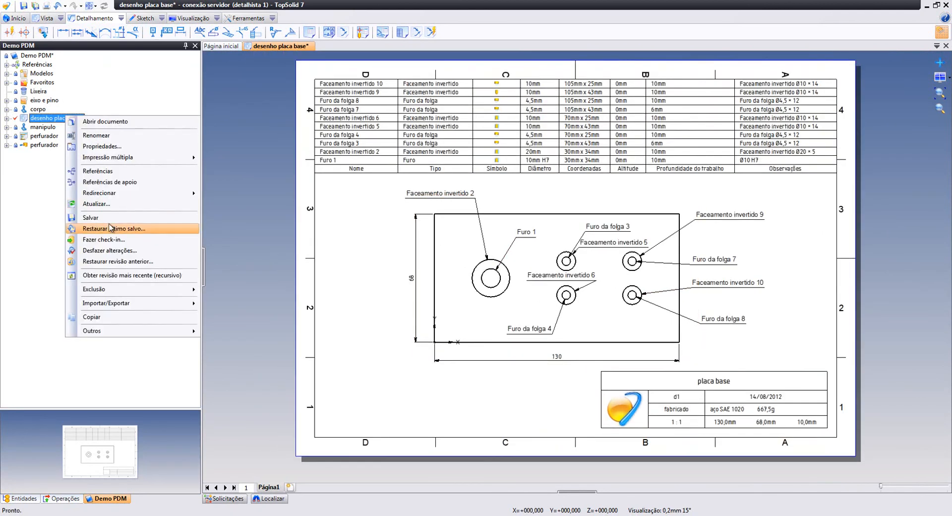
{"action": "left_click", "coordinate": [107, 239]}
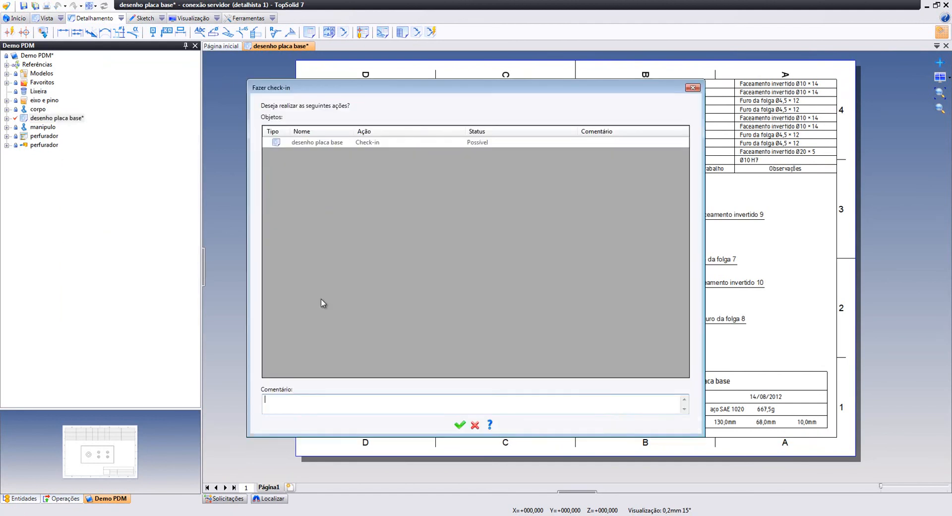
{"action": "left_click", "coordinate": [459, 425]}
Advance the drawing to its next workflow stage and confirm the transition
{"action": "right_click", "coordinate": [65, 120]}
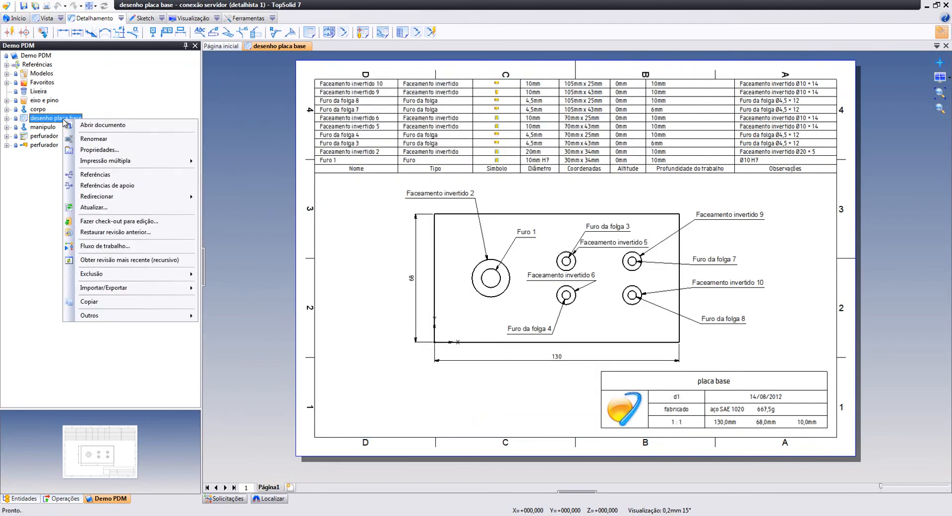
{"action": "left_click", "coordinate": [137, 246]}
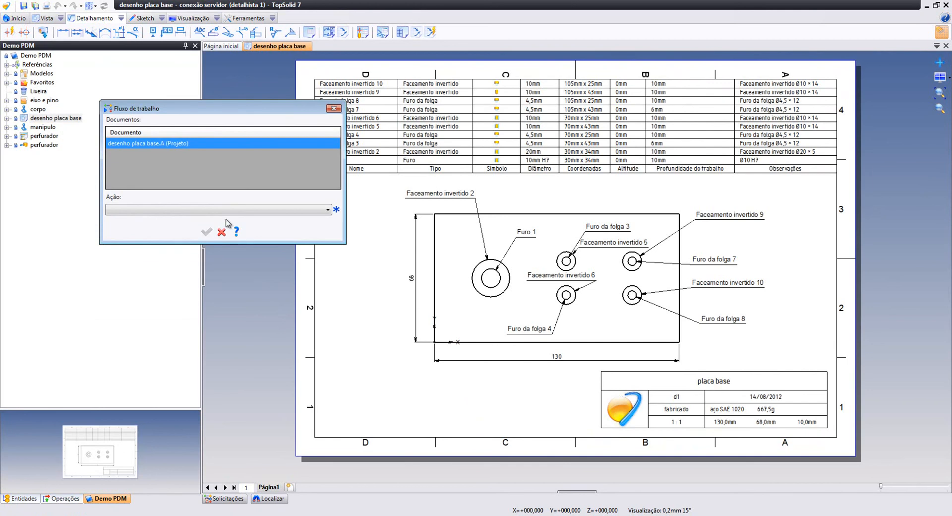
{"action": "left_click", "coordinate": [206, 232]}
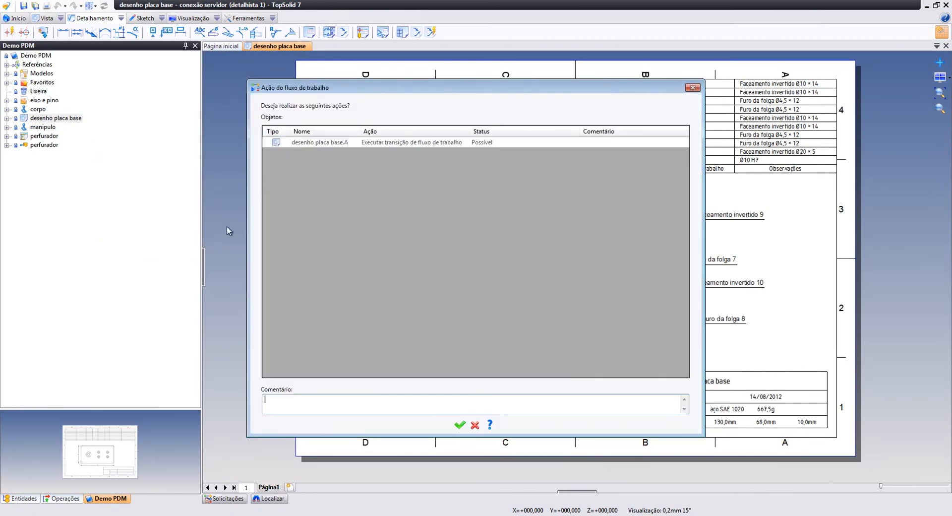
{"action": "left_click", "coordinate": [464, 428]}
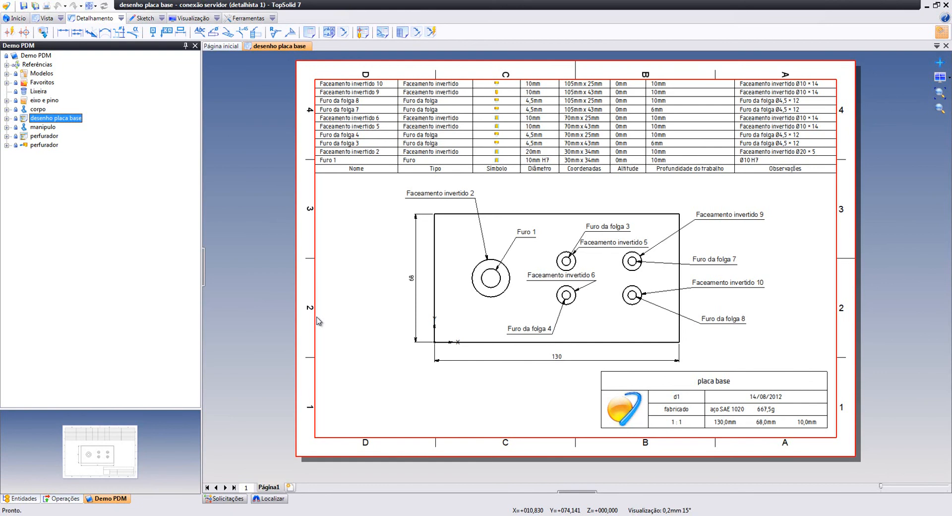
Reconnect to the PDM server under the buyer account
{"action": "left_click", "coordinate": [6, 6]}
{"action": "mouse_move", "coordinate": [30, 65]}
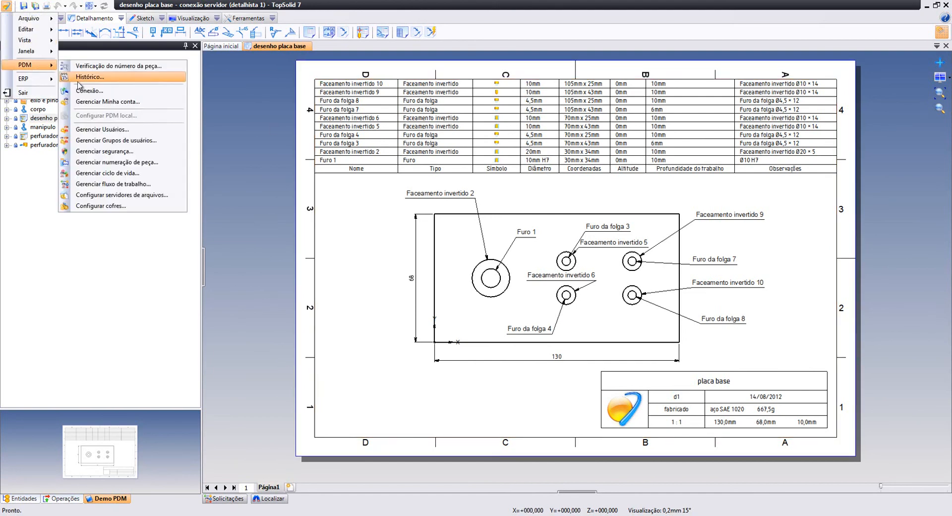
{"action": "left_click", "coordinate": [82, 90]}
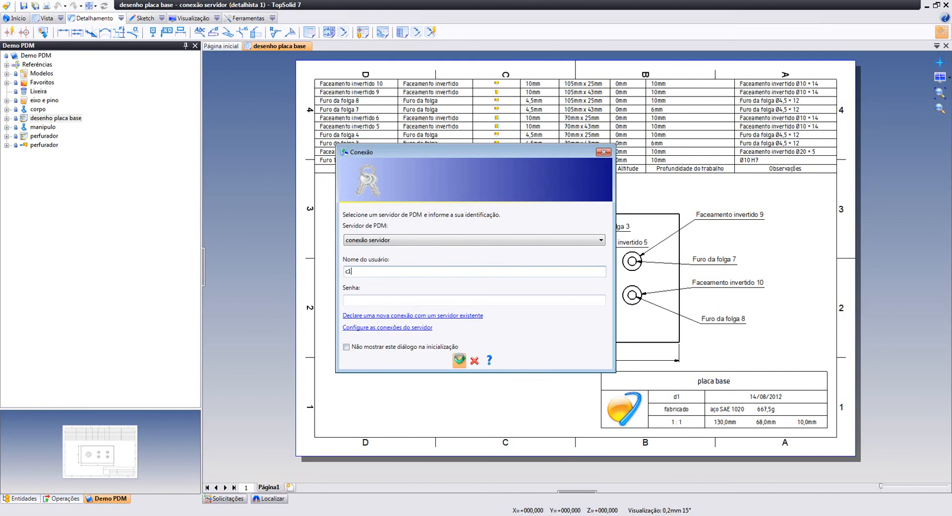
{"action": "left_click", "coordinate": [459, 360]}
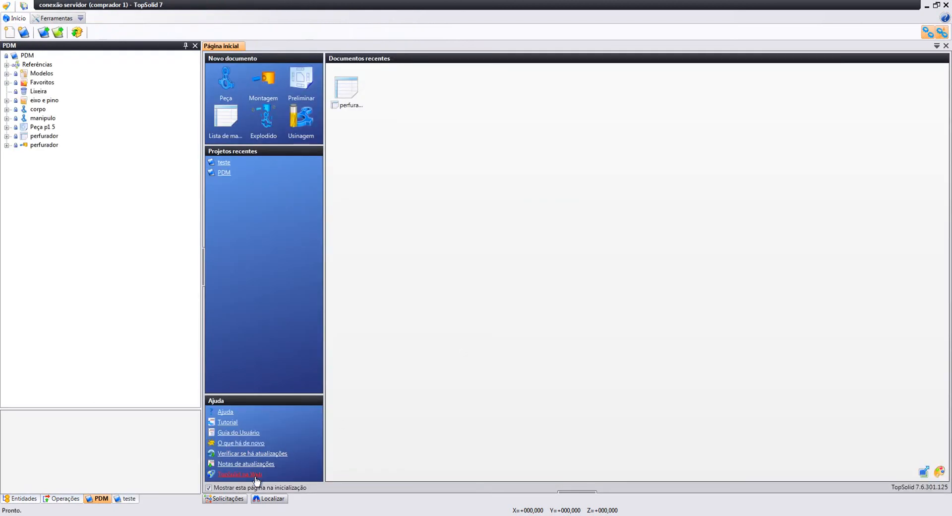
Close the current project and open the Demo PDM project from Projetos
{"action": "left_click", "coordinate": [235, 499]}
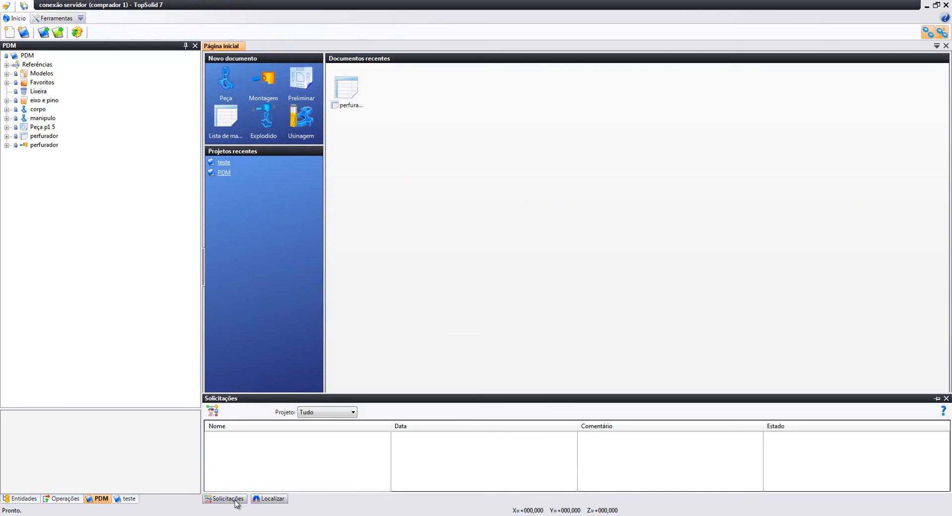
{"action": "middle_click", "coordinate": [101, 499]}
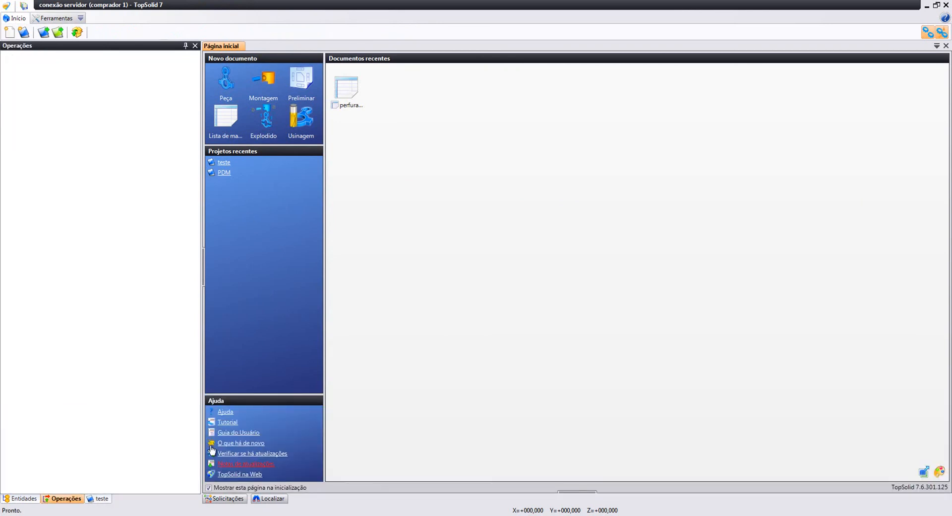
{"action": "left_click", "coordinate": [42, 34]}
{"action": "left_click", "coordinate": [125, 159]}
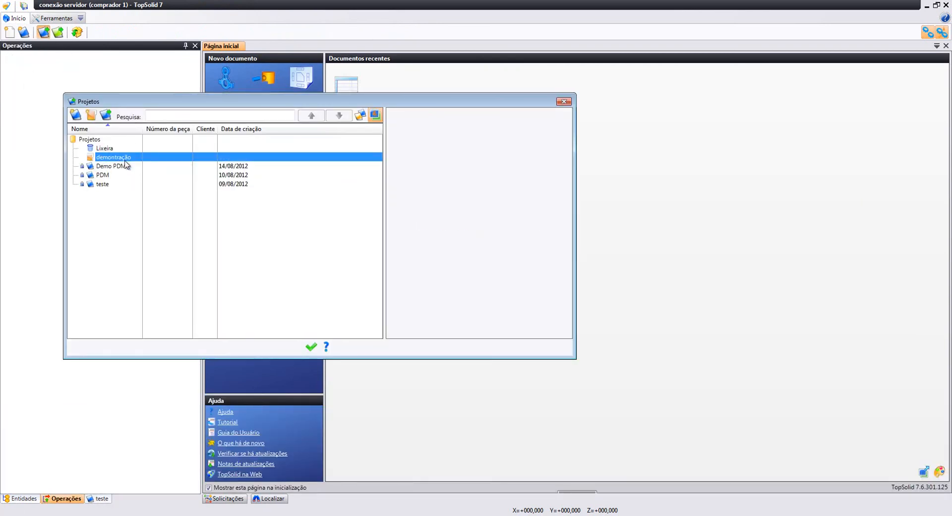
{"action": "double_click", "coordinate": [125, 166]}
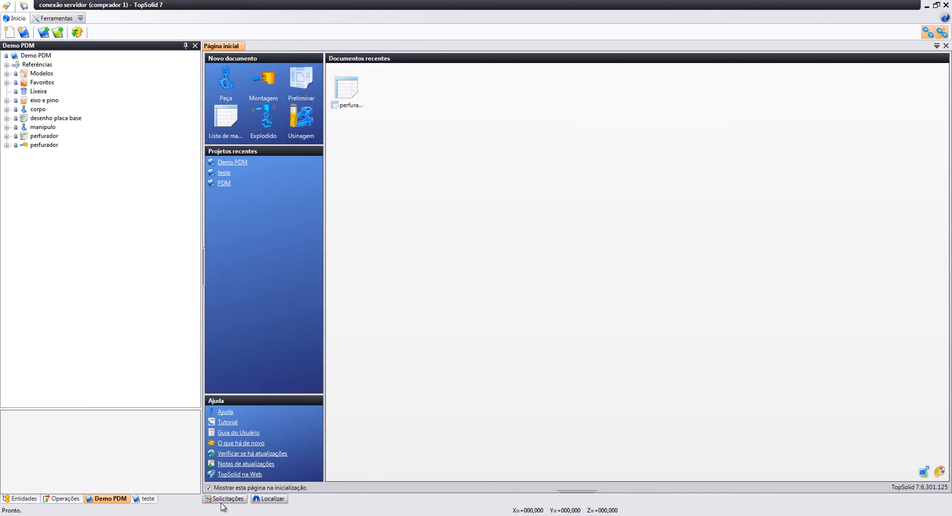
Open the perfurador bill of materials from its pending Aprovações request
{"action": "left_click", "coordinate": [224, 499]}
{"action": "left_click", "coordinate": [213, 411]}
{"action": "left_click", "coordinate": [210, 435]}
{"action": "right_click", "coordinate": [248, 442]}
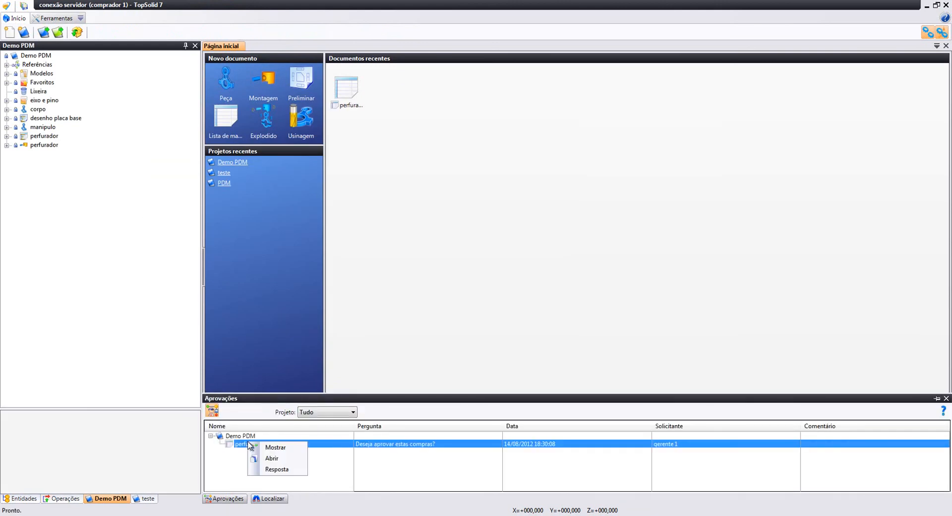
{"action": "left_click", "coordinate": [262, 461]}
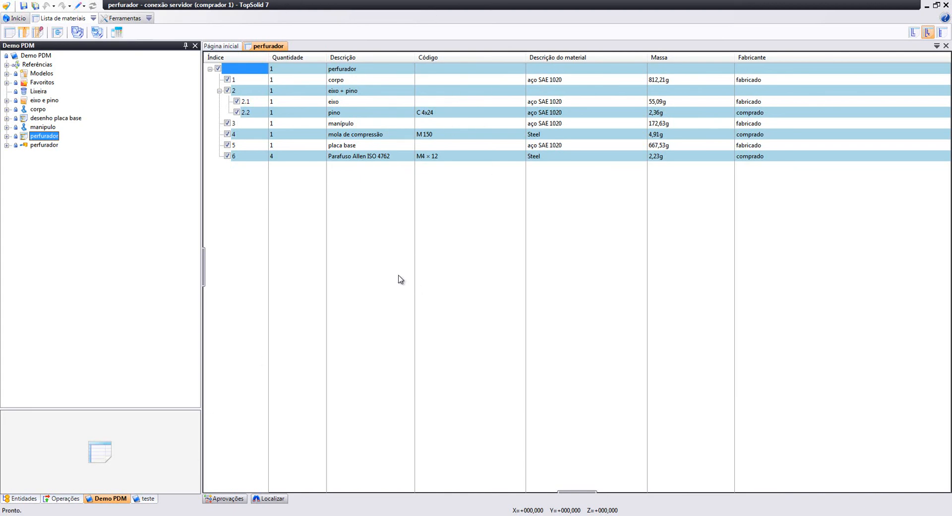
Answer the perfurador.A approval with Sim, commenting 'pode comprar todos os componentes'
{"action": "left_click", "coordinate": [231, 499]}
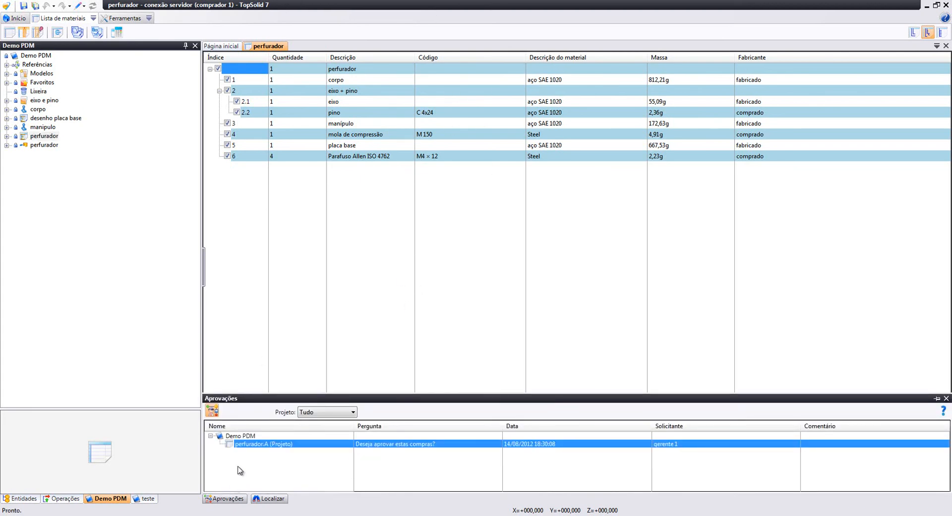
{"action": "right_click", "coordinate": [244, 445]}
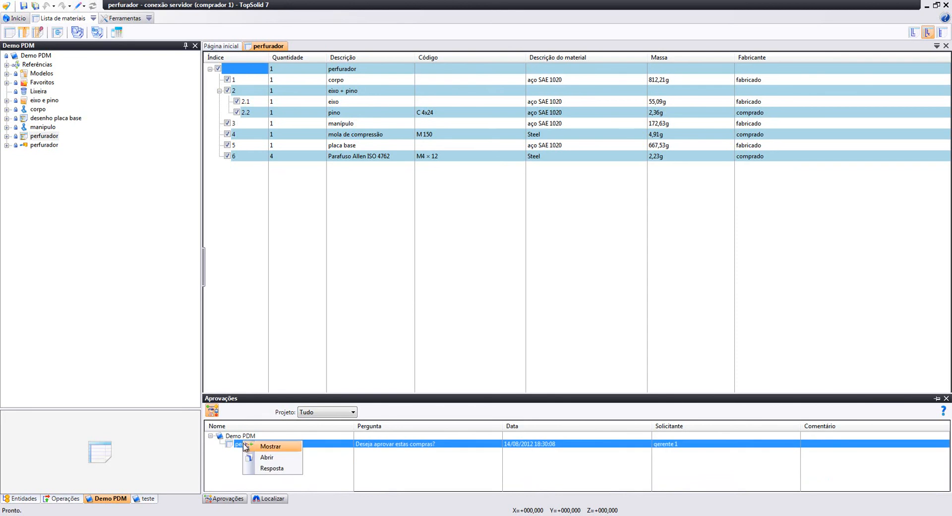
{"action": "left_click", "coordinate": [276, 468]}
{"action": "left_click", "coordinate": [112, 164]}
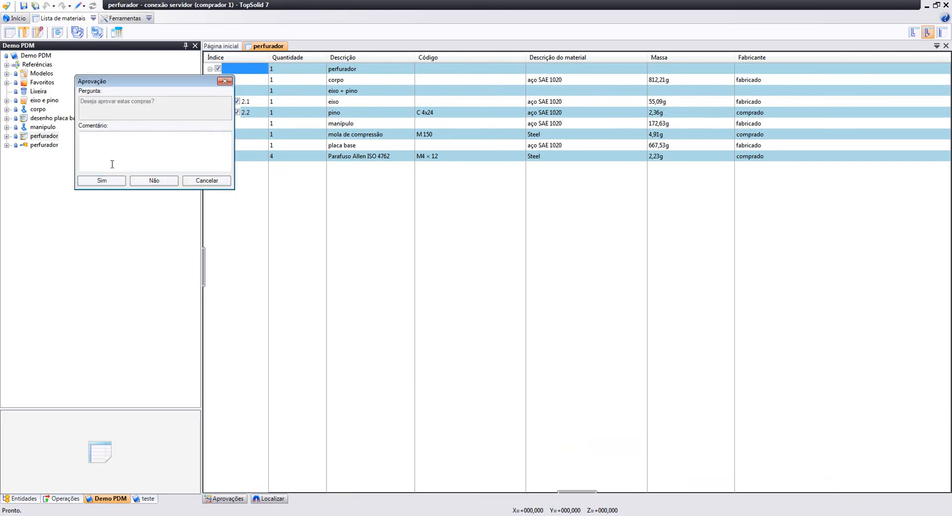
{"action": "type", "text": "pode comprar tos"}
{"action": "key", "text": "BackSpace"}
{"action": "key", "text": "BackSpace"}
{"action": "key", "text": "BackSpace"}
{"action": "key", "text": "BackSpace"}
{"action": "type", "text": "todos os componentes"}
{"action": "left_click", "coordinate": [114, 182]}
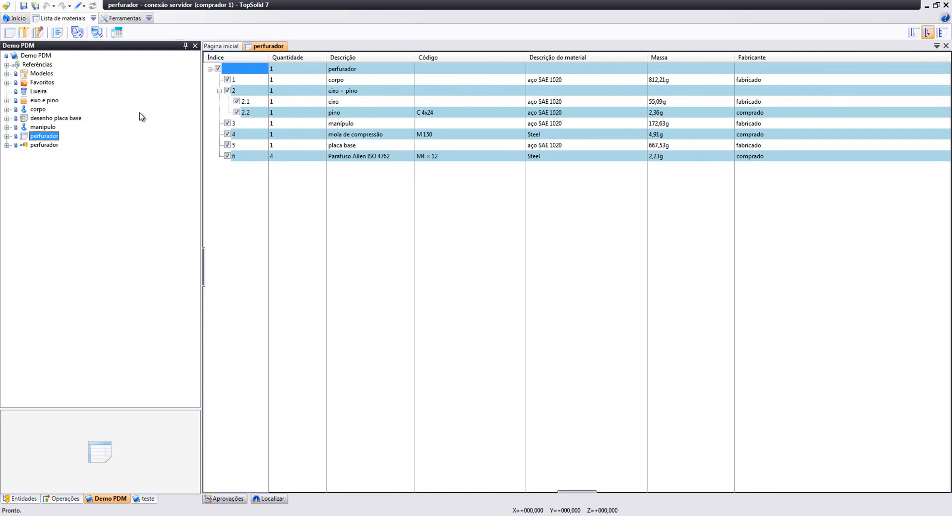
Open the corpo part from the Demo PDM tree and orbit and zoom around the green body
{"action": "left_click", "coordinate": [43, 111]}
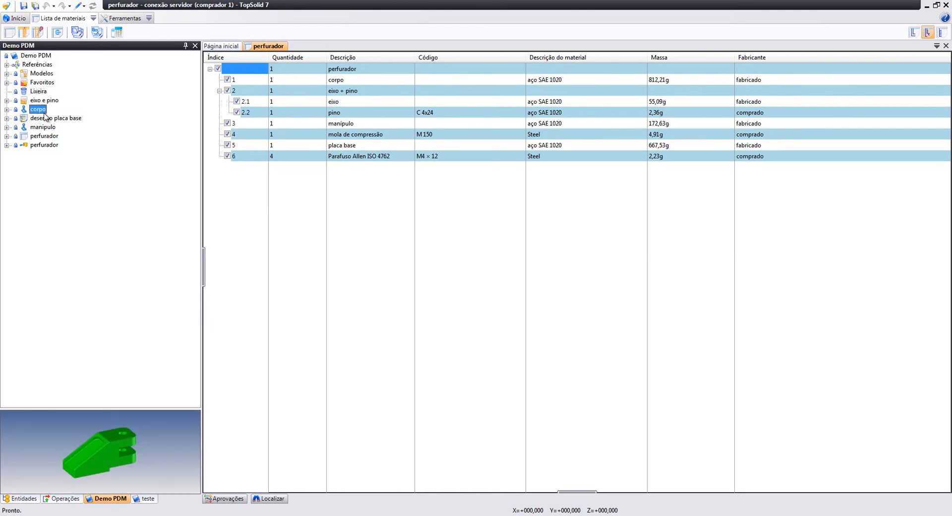
{"action": "double_click", "coordinate": [44, 114]}
{"action": "middle_click_drag", "start_coordinate": [402, 200], "coordinate": [409, 228]}
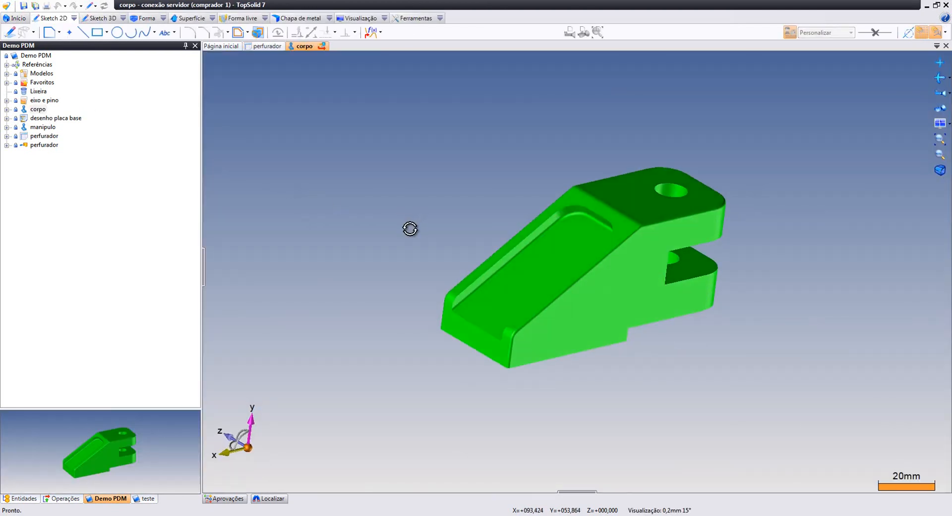
{"action": "scroll", "coordinate": [570, 239], "scroll_direction": "up", "scroll_amount": 2}
{"action": "right_click", "coordinate": [733, 228]}
{"action": "left_click", "coordinate": [817, 168]}
{"action": "middle_click_drag", "start_coordinate": [799, 179], "coordinate": [779, 206]}
{"action": "scroll", "coordinate": [783, 185], "scroll_direction": "up", "scroll_amount": 2}
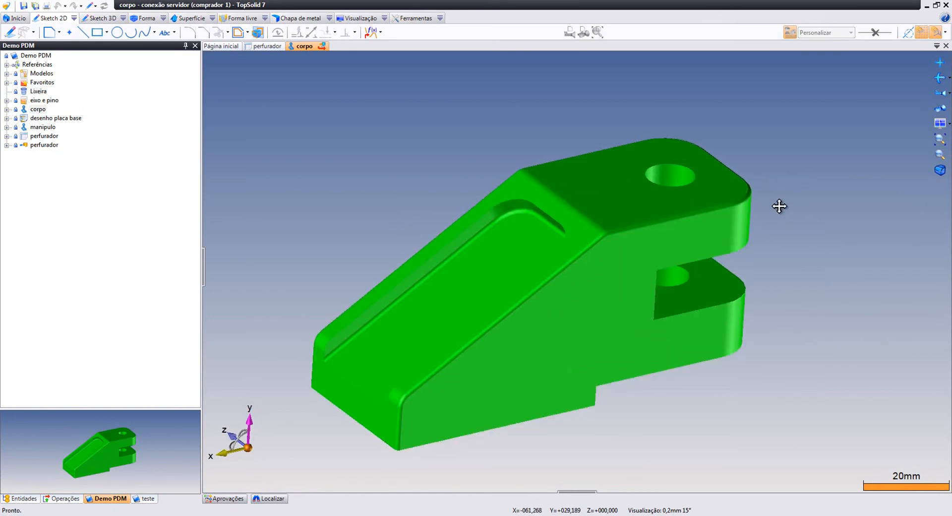